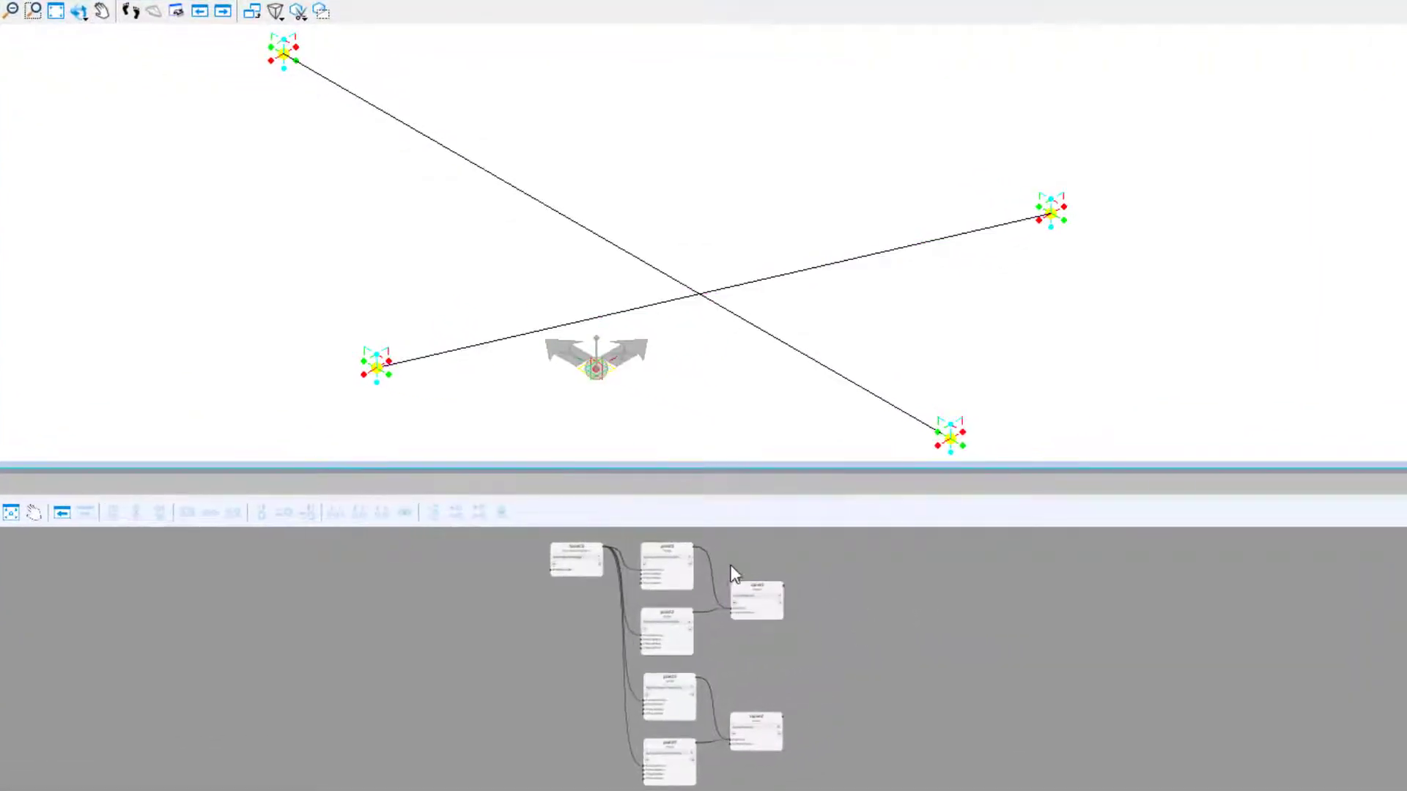
Step: Add a Point node using the AtCurveCurveIntersection technique to the graph with the two crossing curves
click(861, 546)
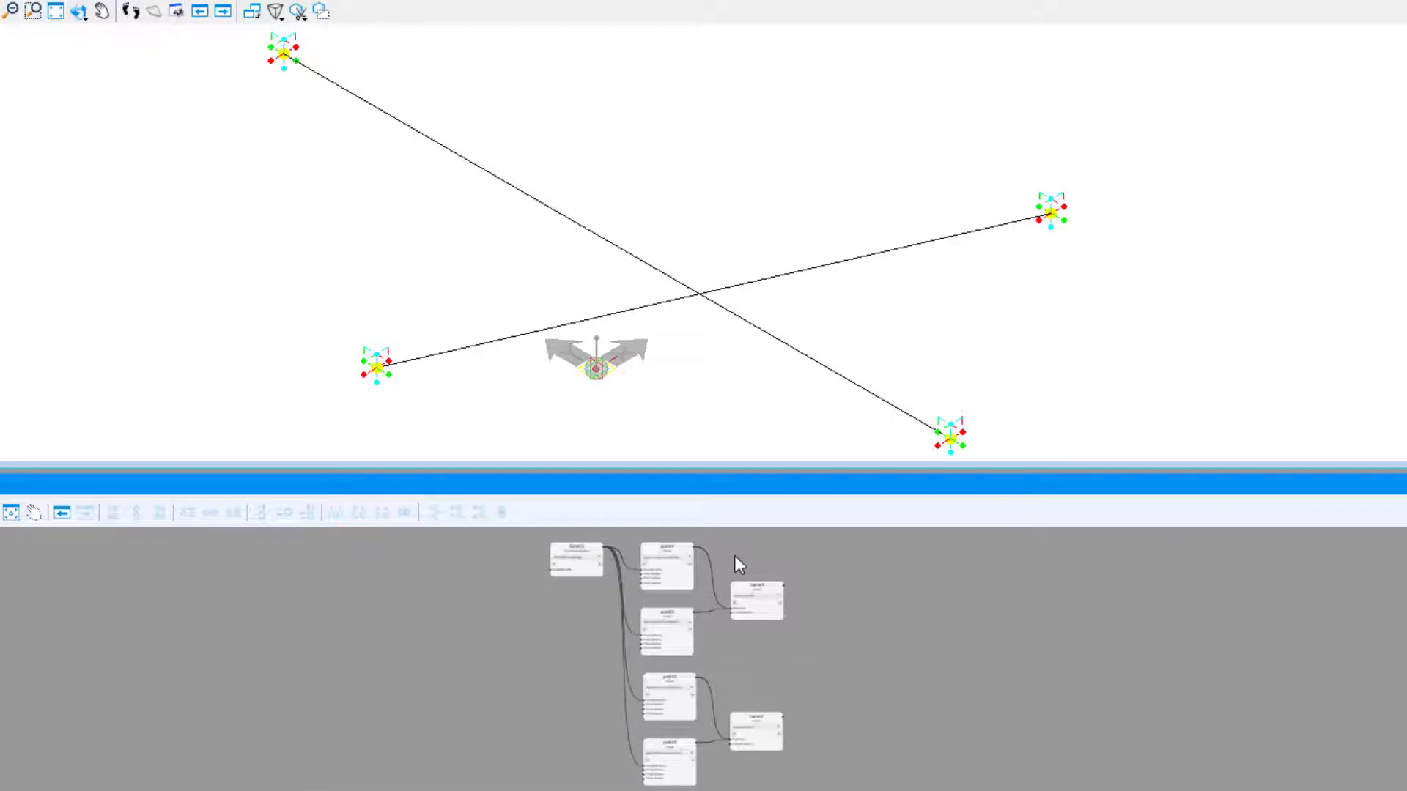
scroll(735, 555, up, 5)
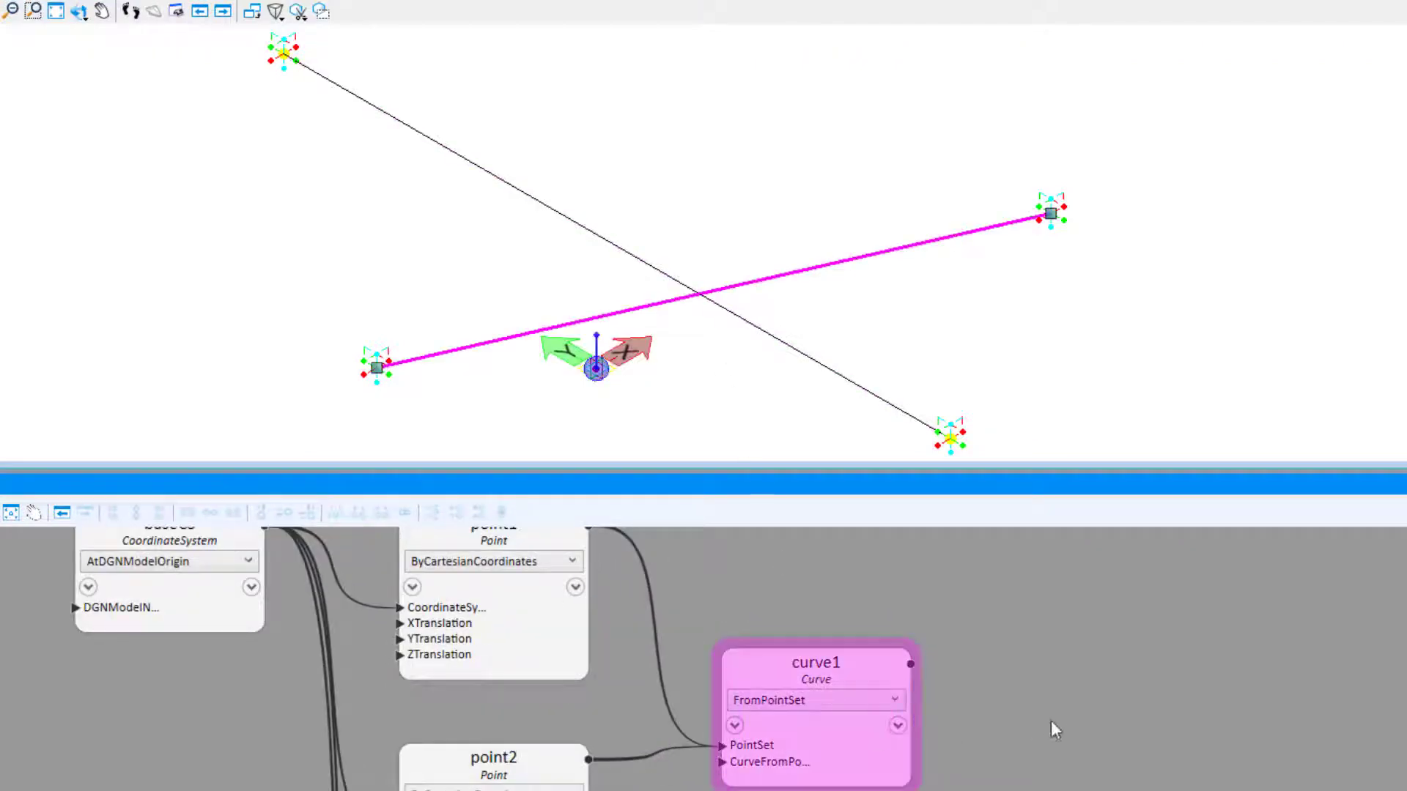
middle_drag(1051, 722, 1022, 568)
middle_drag(1019, 682, 1010, 562)
middle_drag(941, 737, 935, 551)
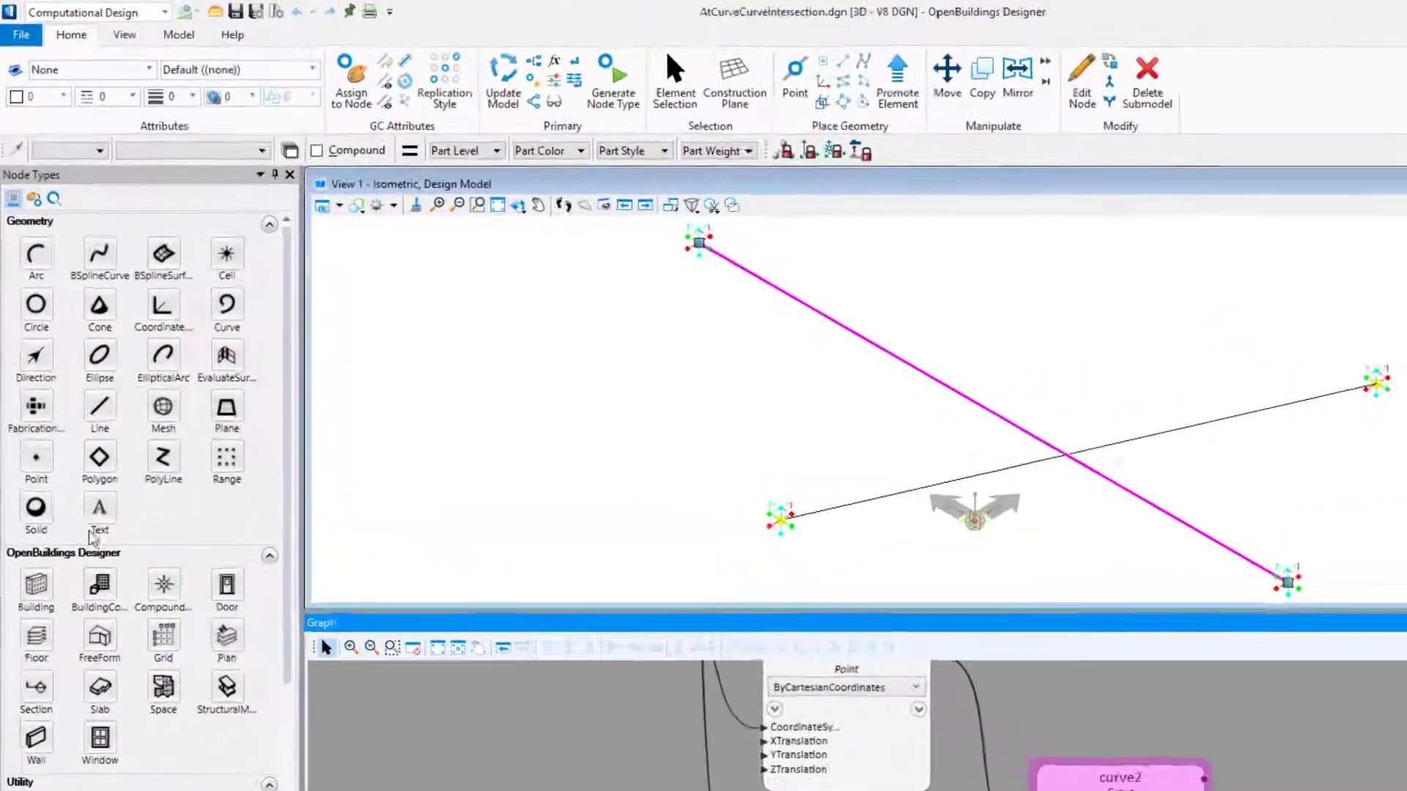
click(44, 458)
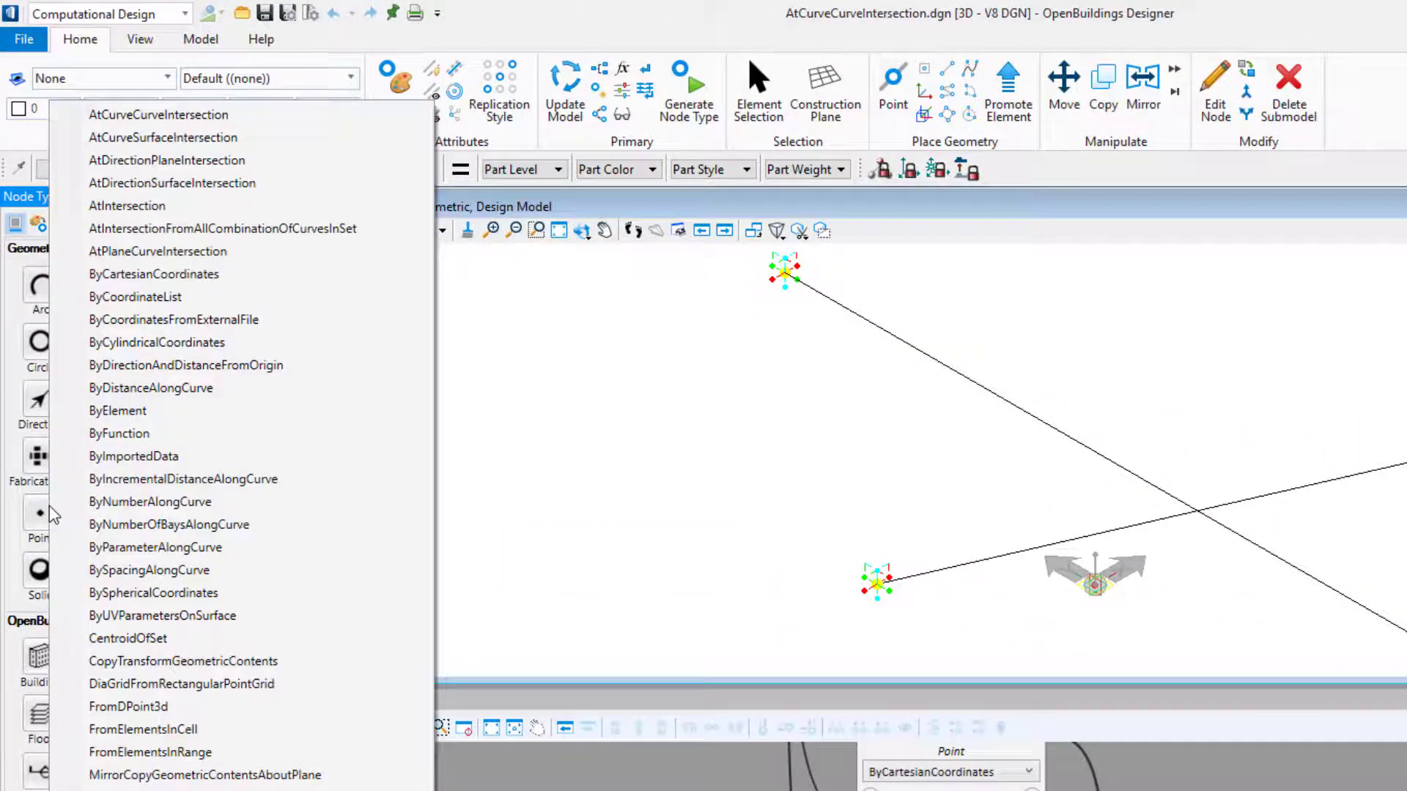
click(210, 116)
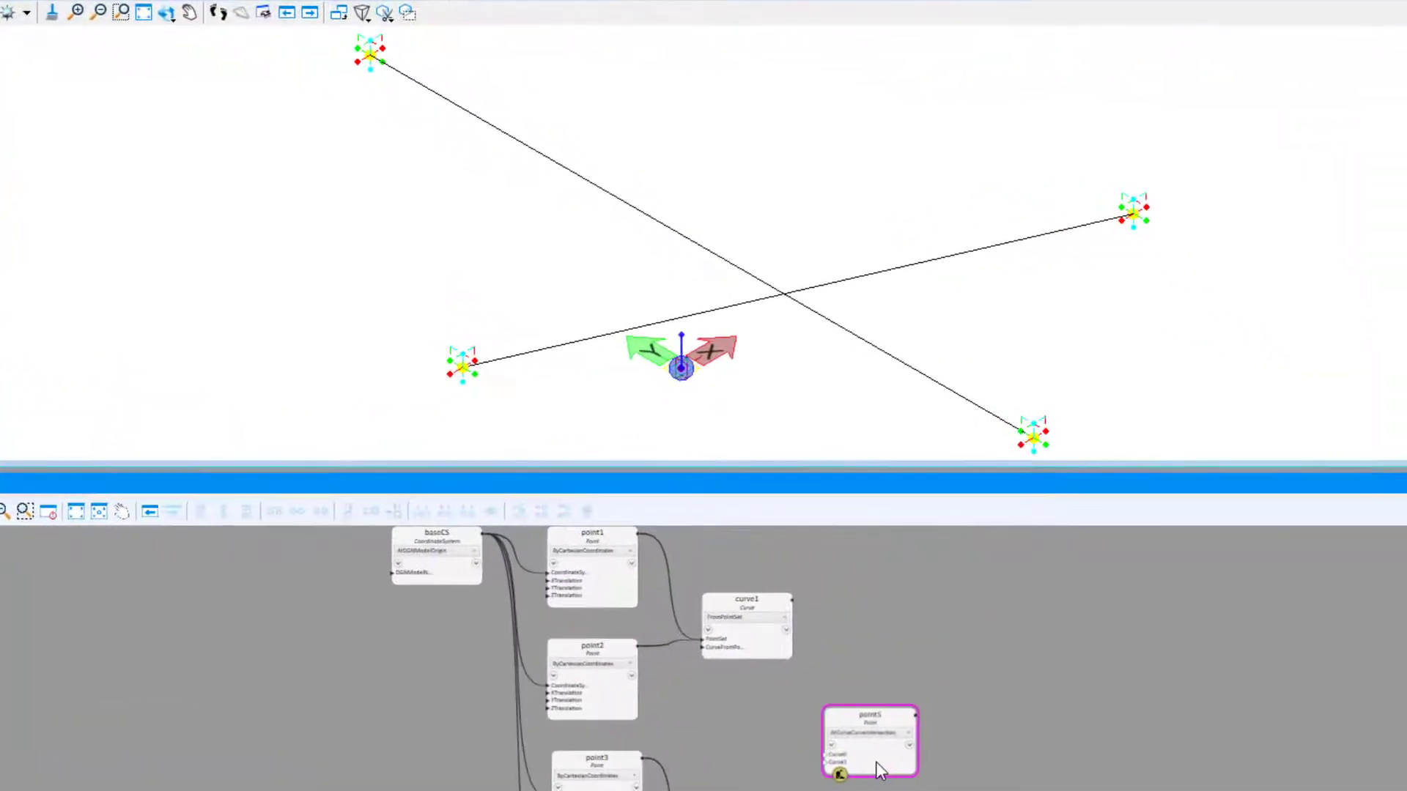
Step: Wire curve1 into the Curve0 input and curve2 into the Curve1 input of the new intersection point node
drag(876, 762, 785, 604)
middle_drag(799, 711, 785, 573)
scroll(804, 640, up, 2)
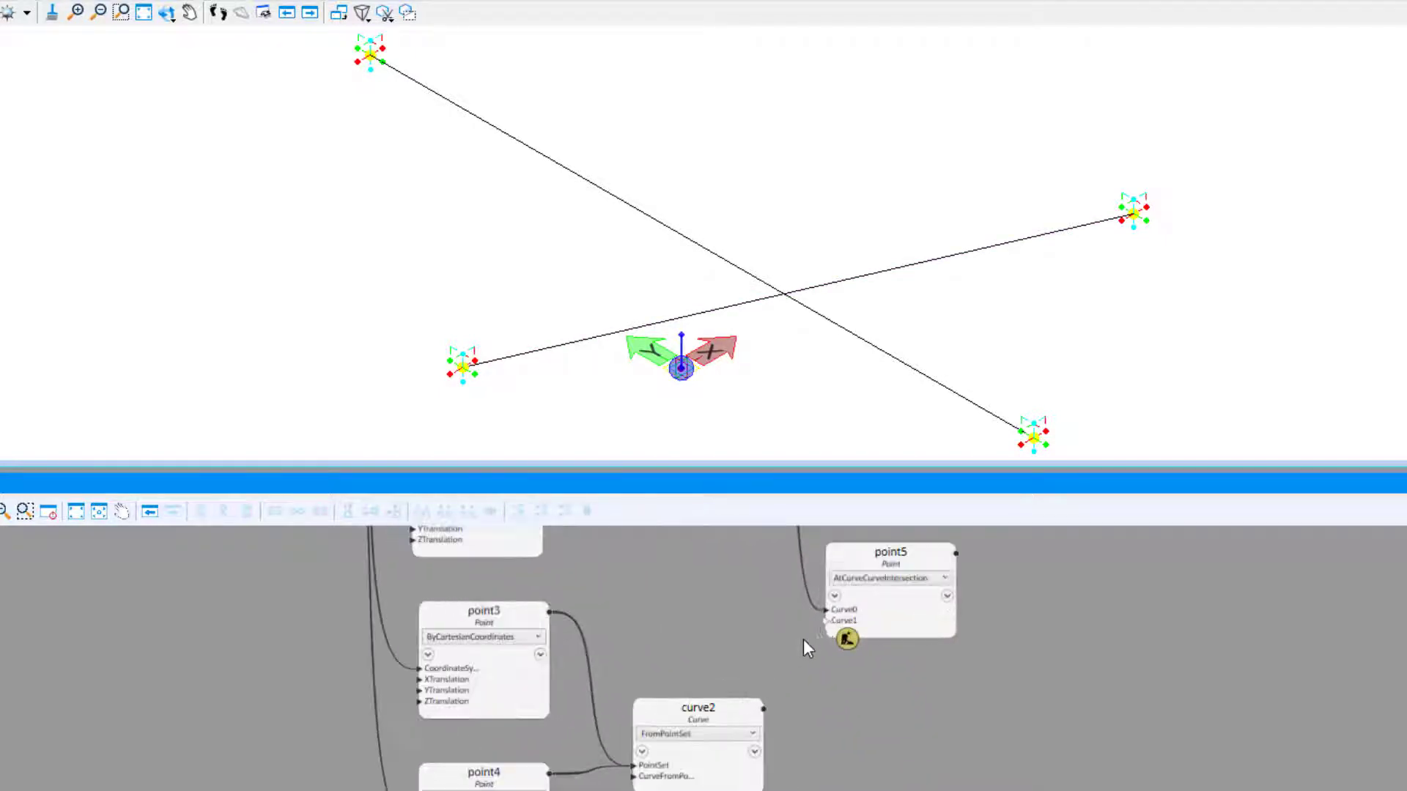
click(828, 620)
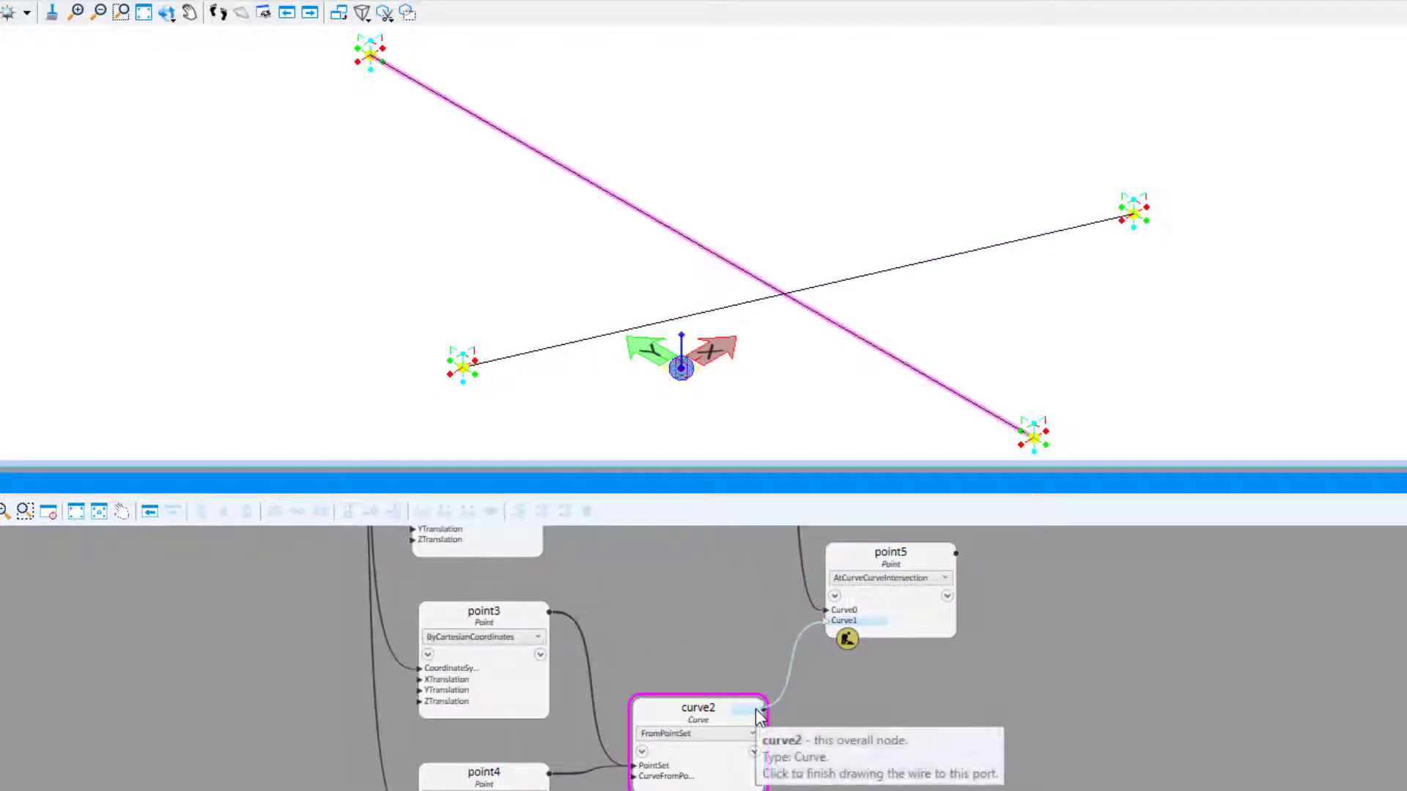
click(755, 709)
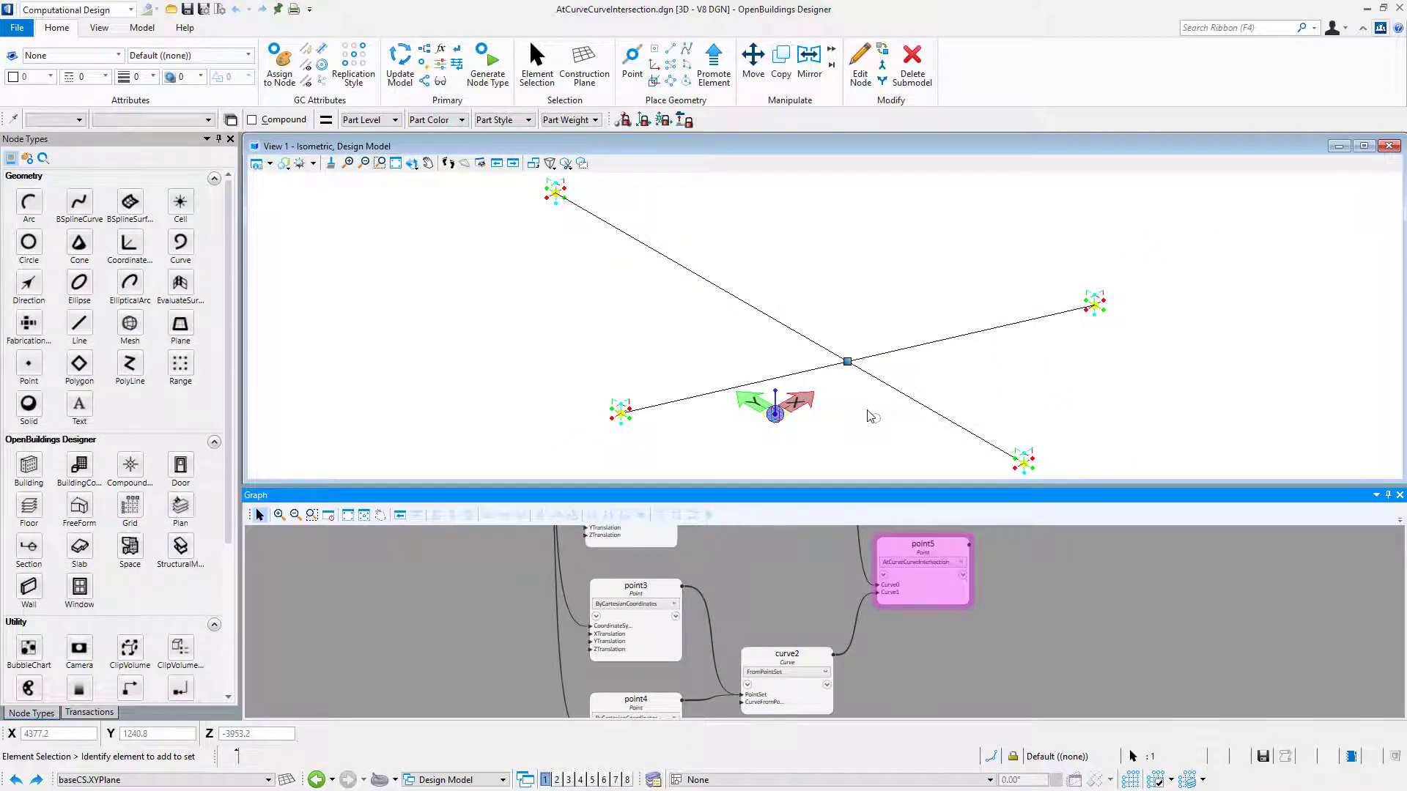
scroll(857, 399, up, 3)
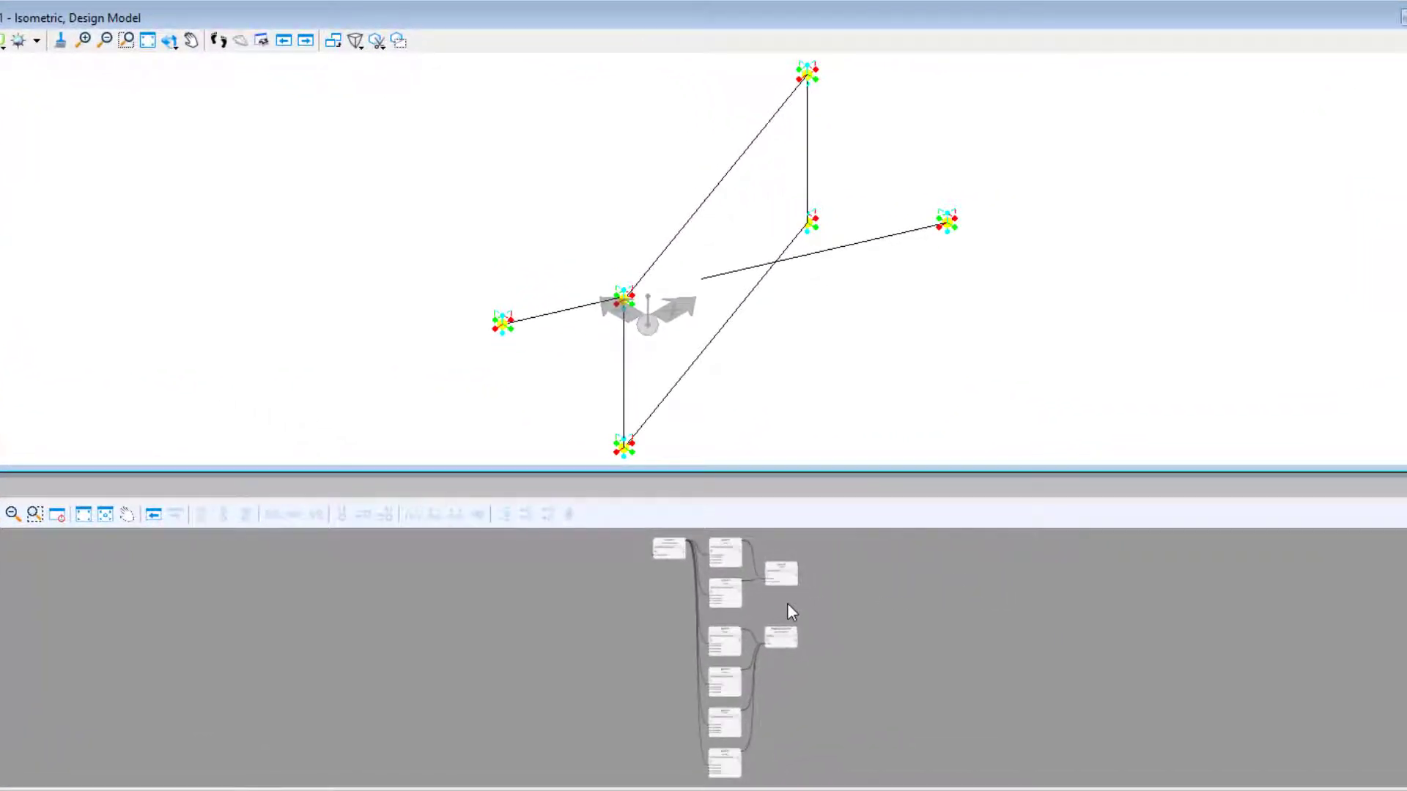
Step: In the curve and surface model, add a Point node using the AtCurveSurfaceIntersection technique
scroll(848, 584, up, 3)
middle_drag(776, 596, 751, 738)
scroll(752, 720, up, 1)
click(809, 685)
middle_drag(901, 723, 922, 598)
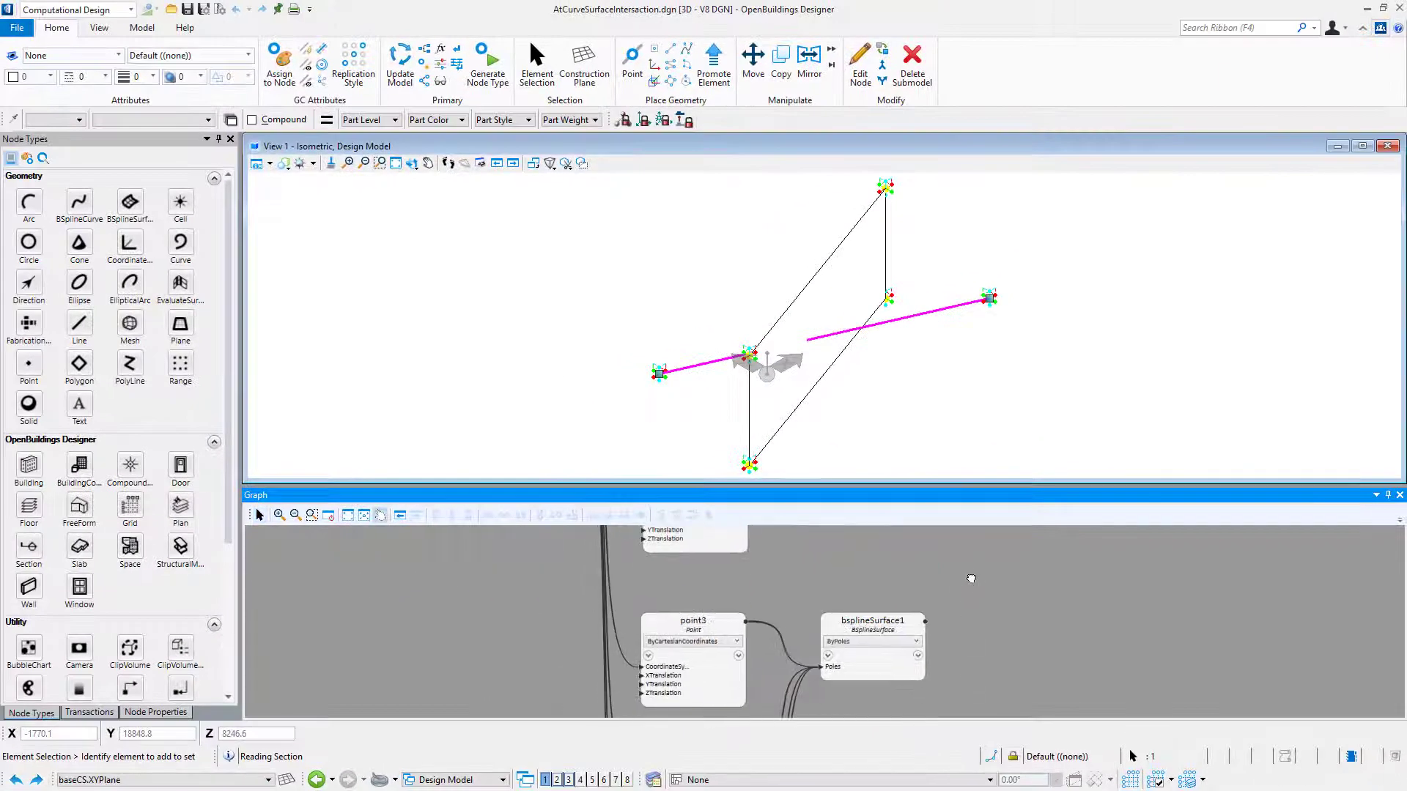
click(876, 671)
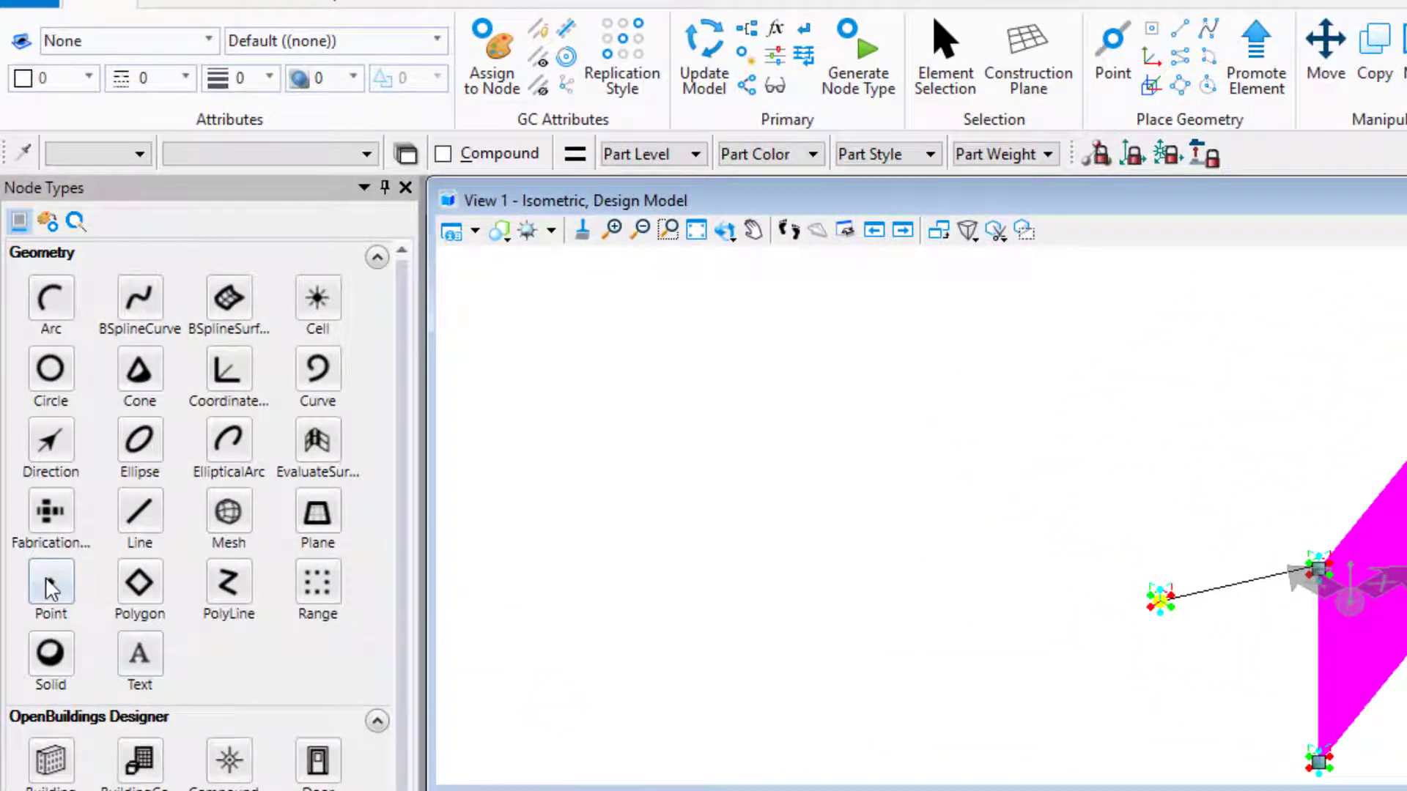
click(60, 588)
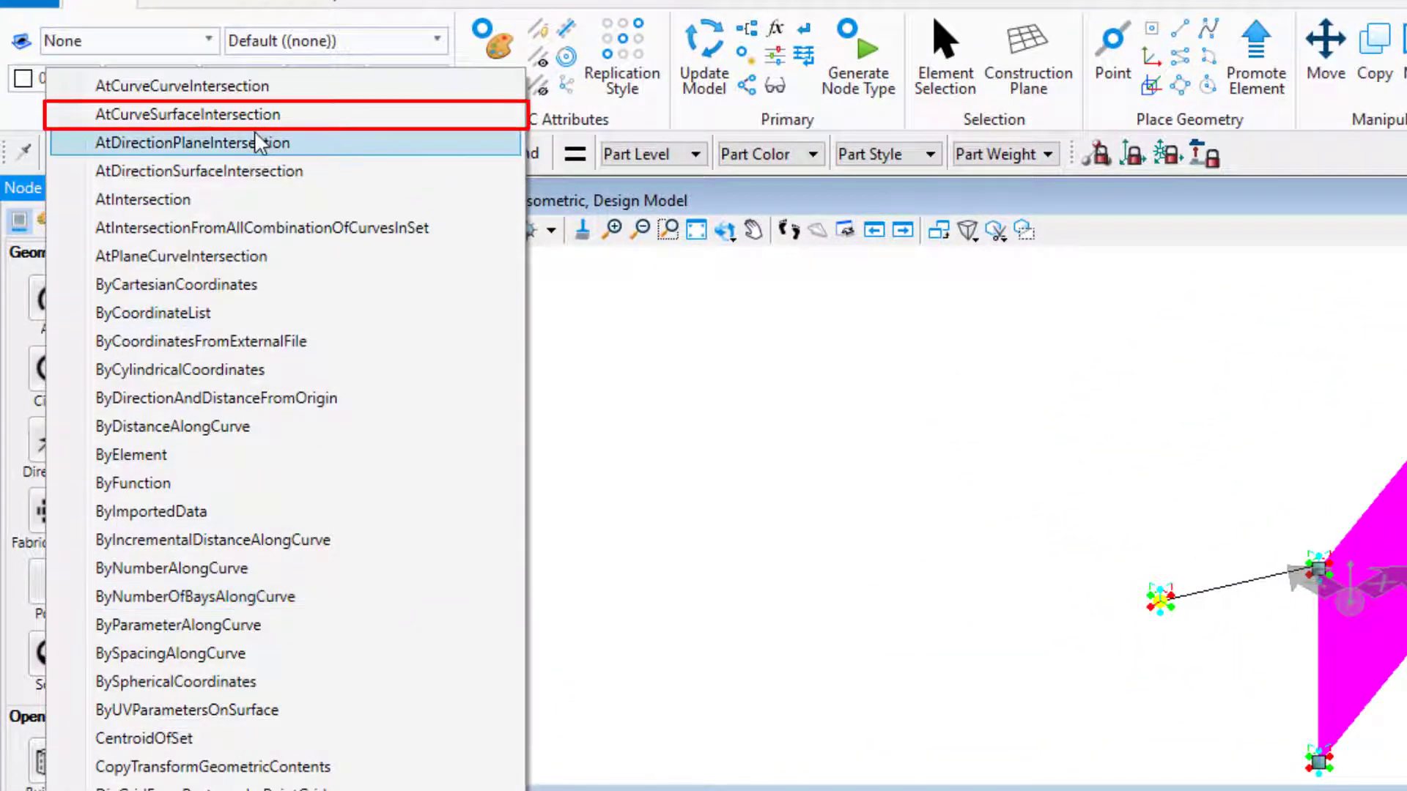
click(258, 115)
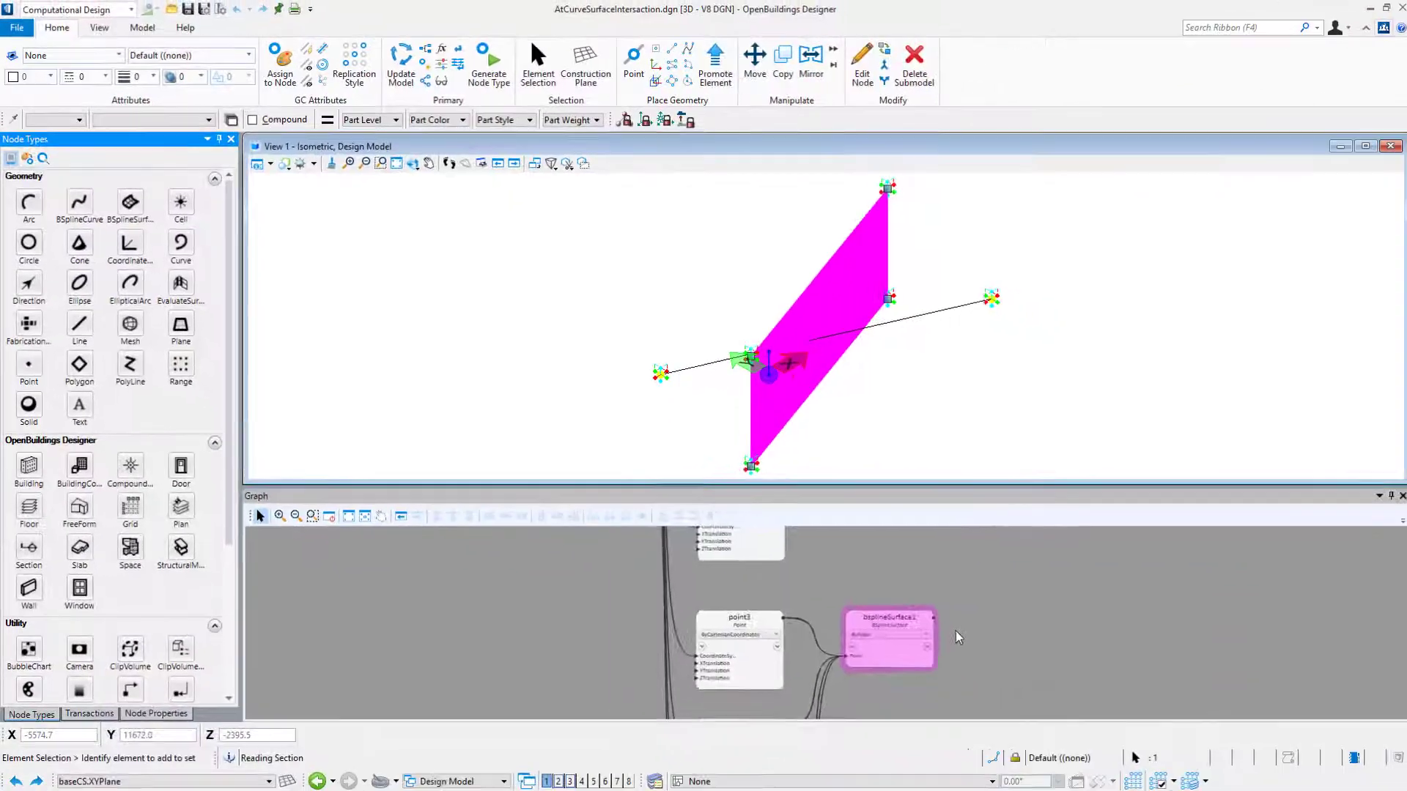
Step: Connect curve1 to the new point node's Curve input and bsplineSurface1 to its Surface input, and check the intersection point
drag(938, 548, 928, 639)
scroll(890, 660, up, 2)
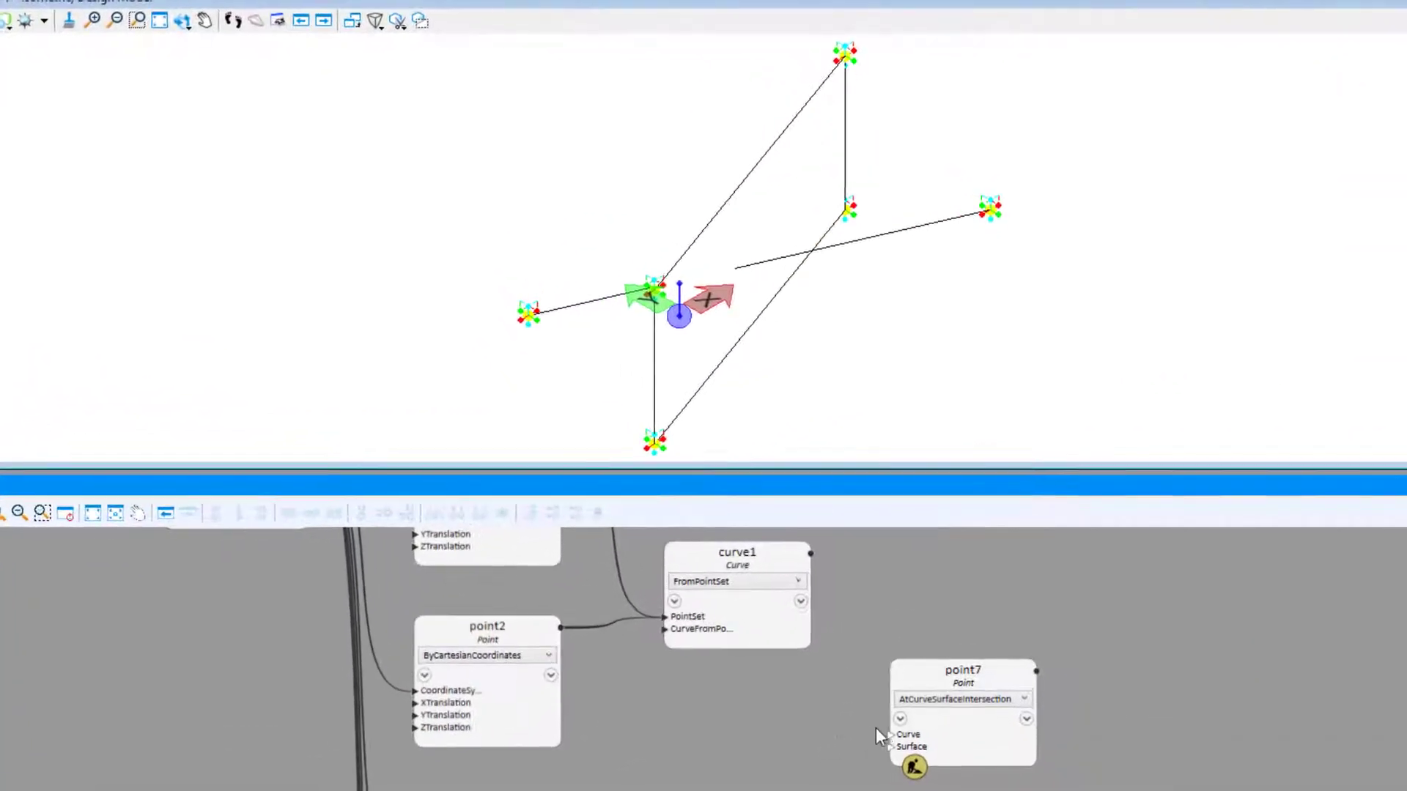
drag(890, 735, 811, 554)
drag(892, 748, 797, 687)
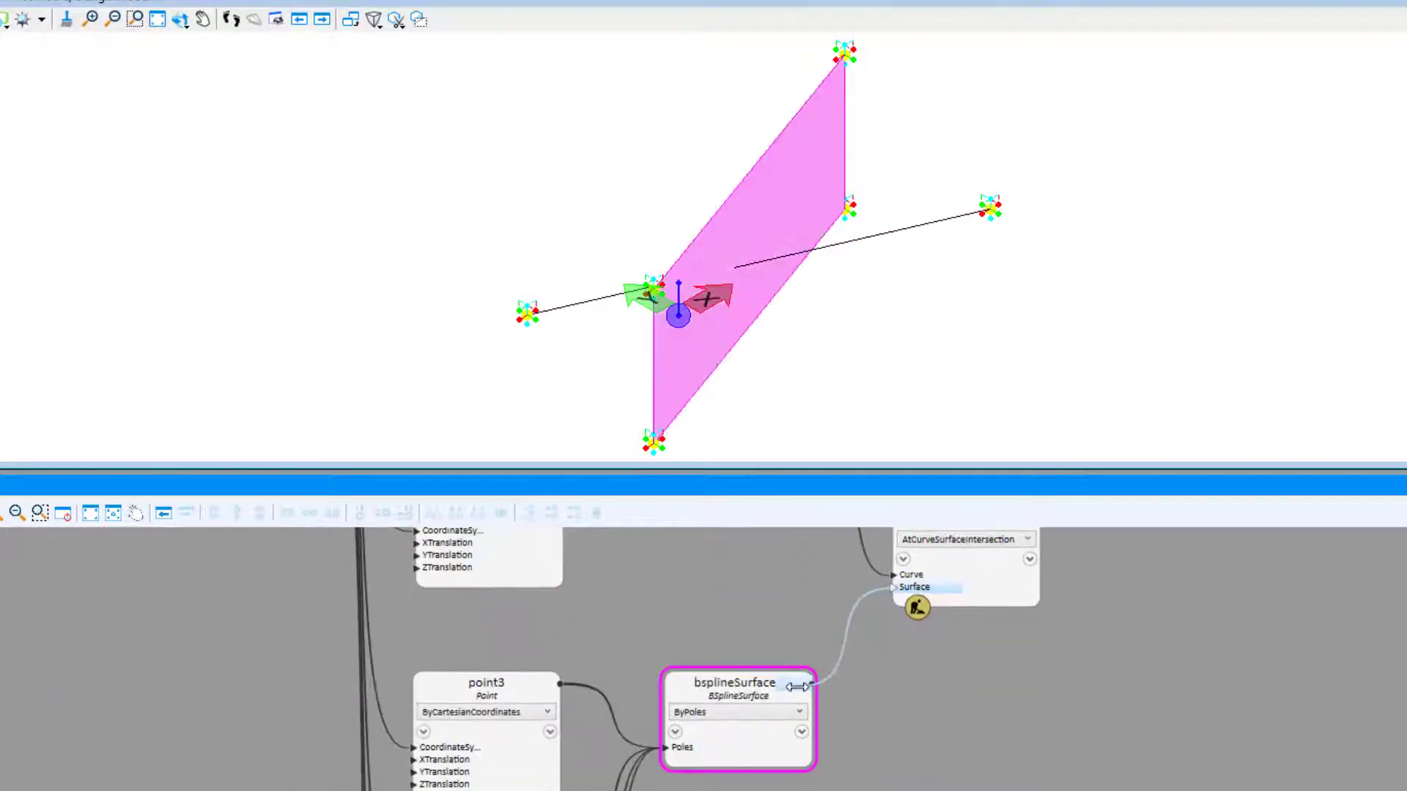
click(987, 591)
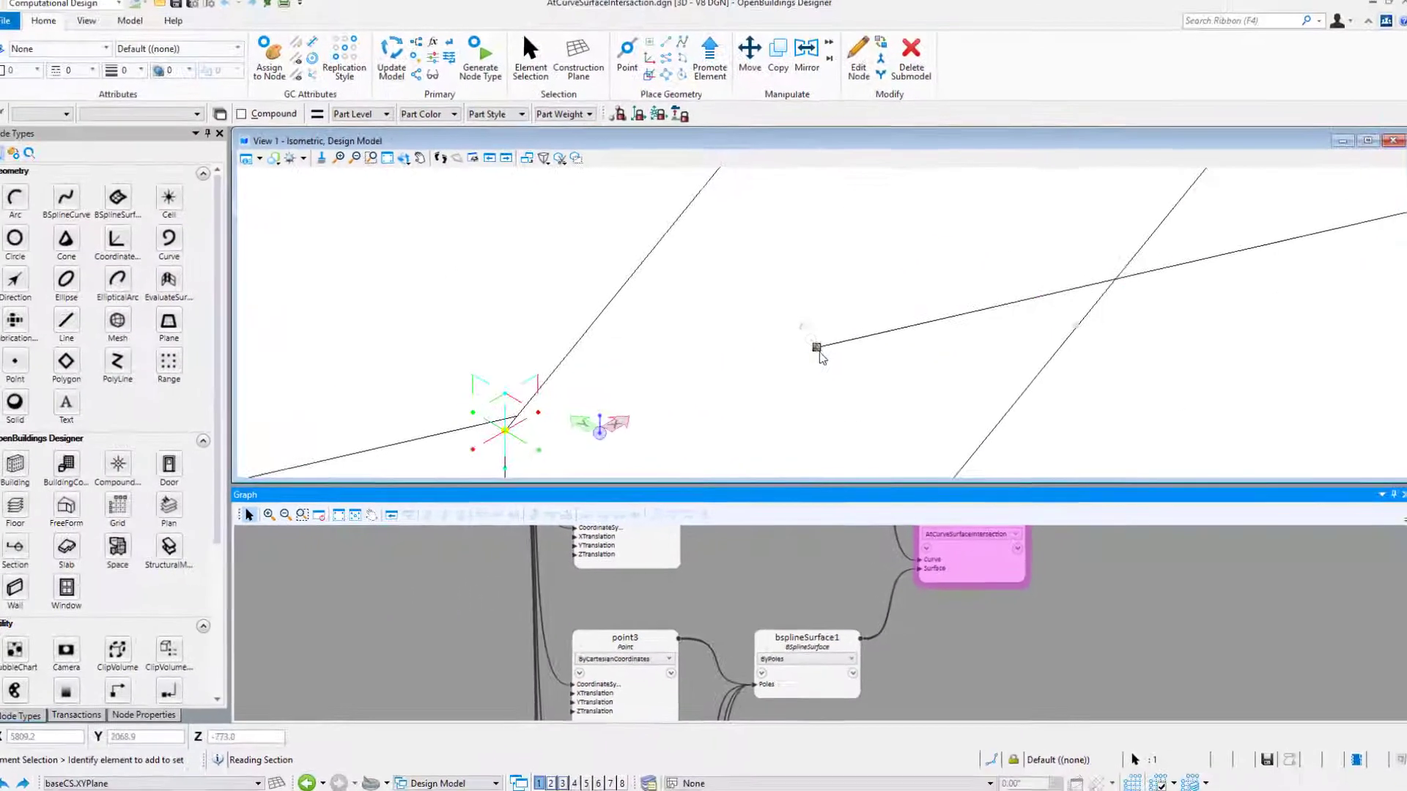
scroll(777, 330, up, 2)
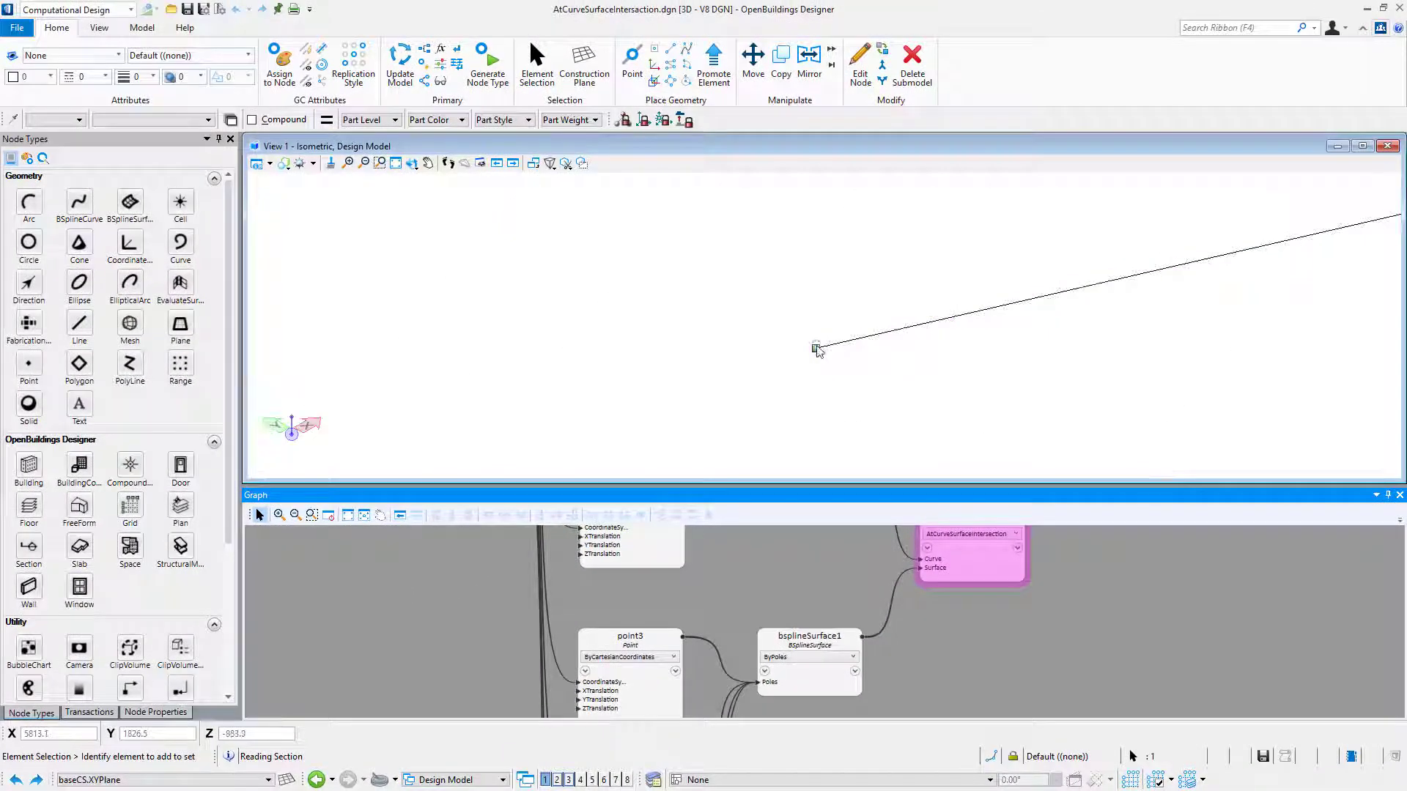
middle_drag(1001, 648, 996, 687)
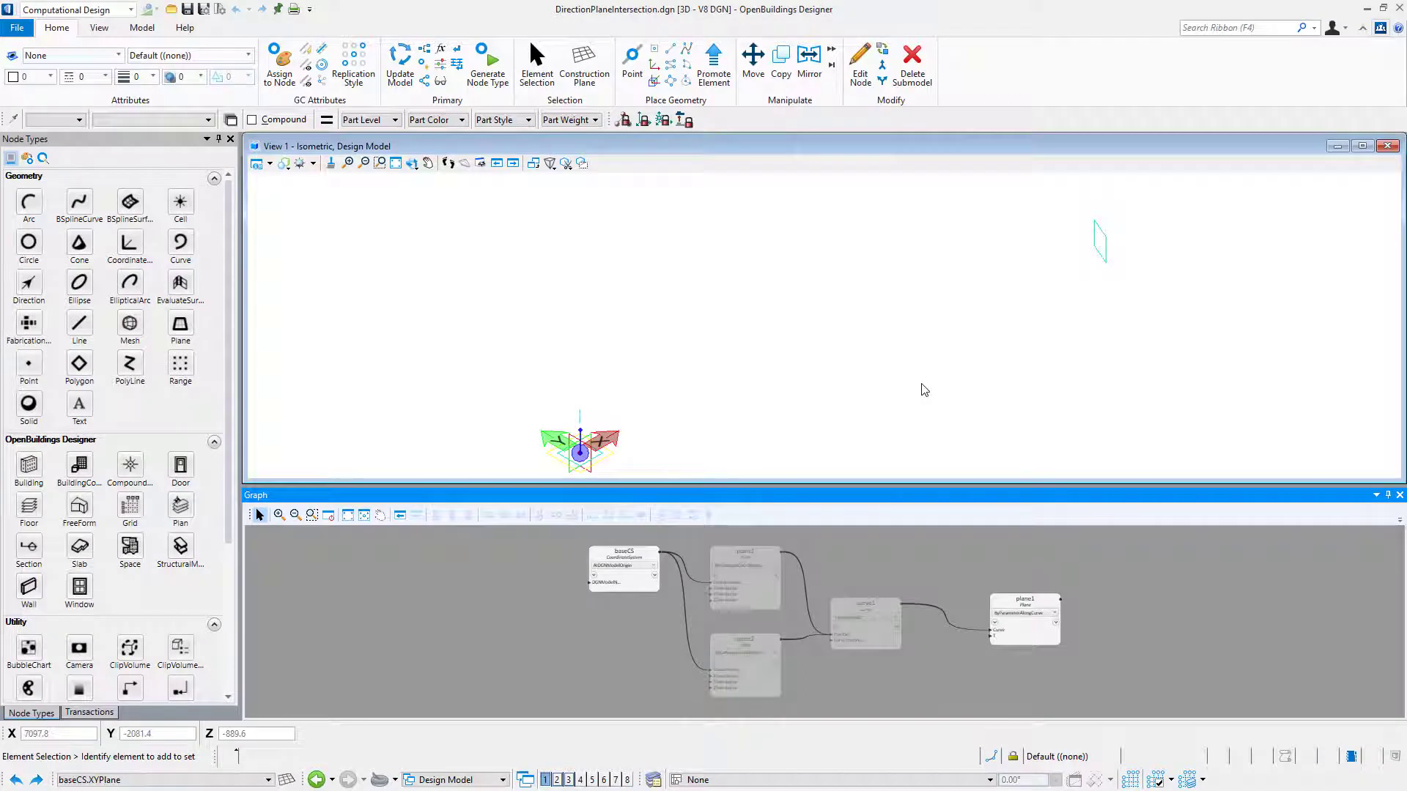
Step: In the direction and plane model, add a Point node using the AtDirectionPlaneIntersection technique beside the plane1 node
click(1031, 632)
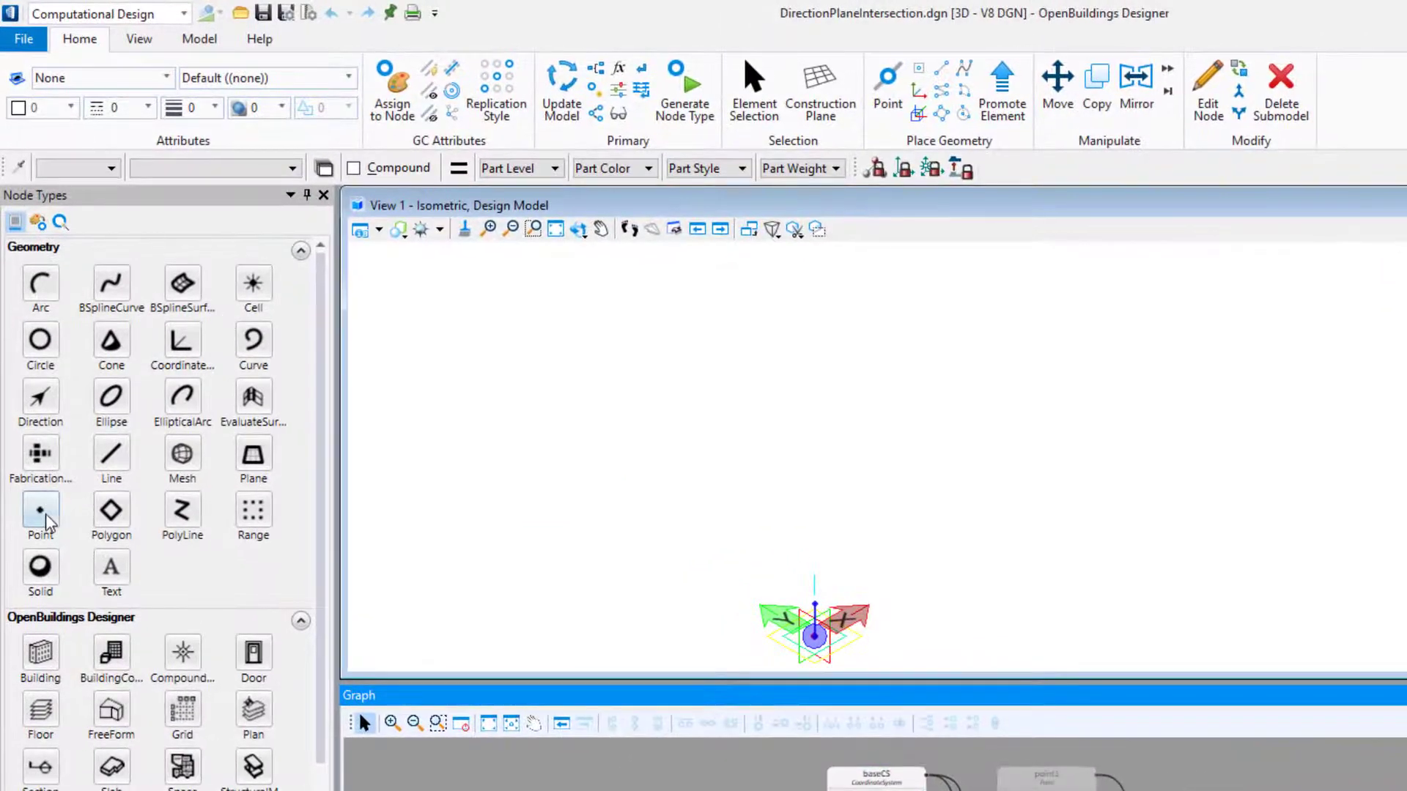
click(44, 516)
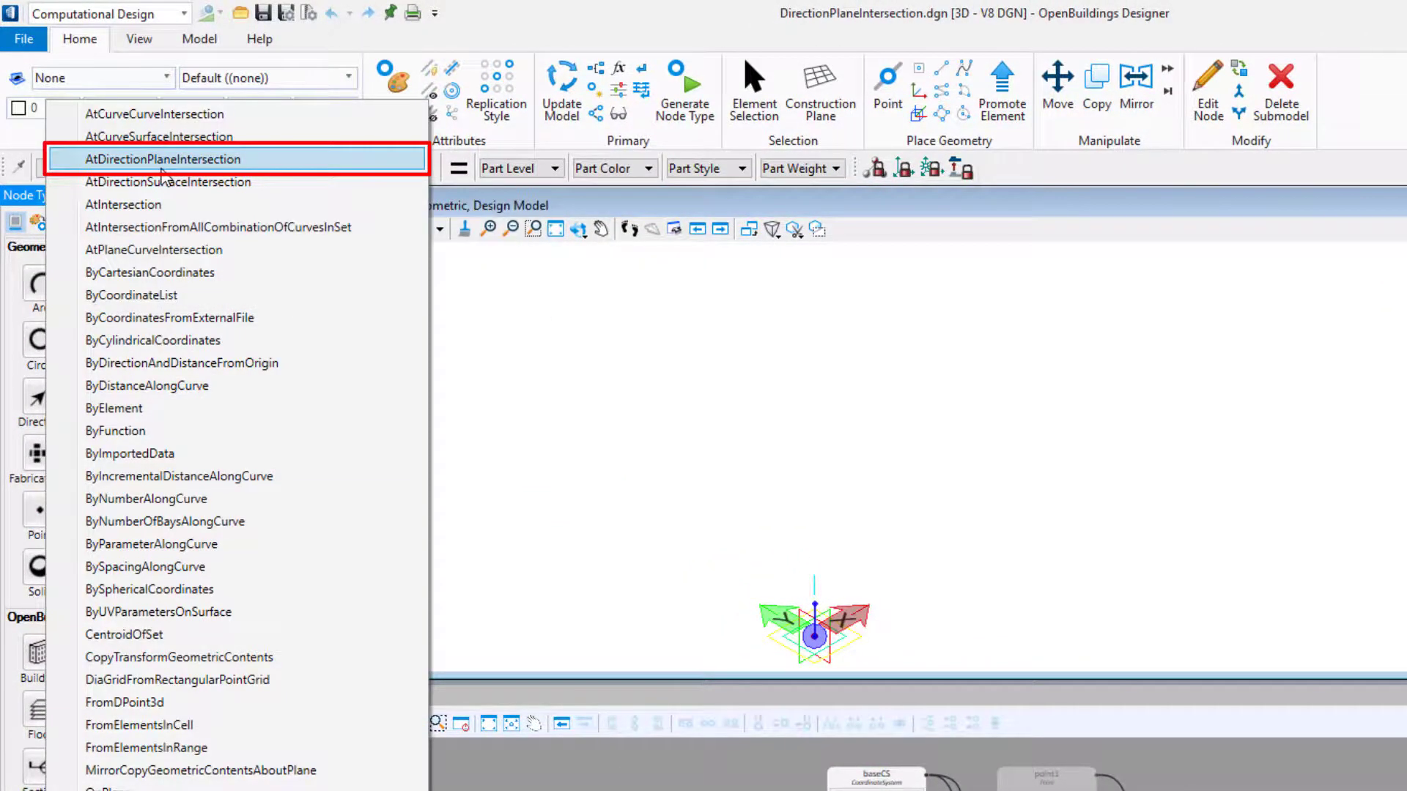
click(162, 167)
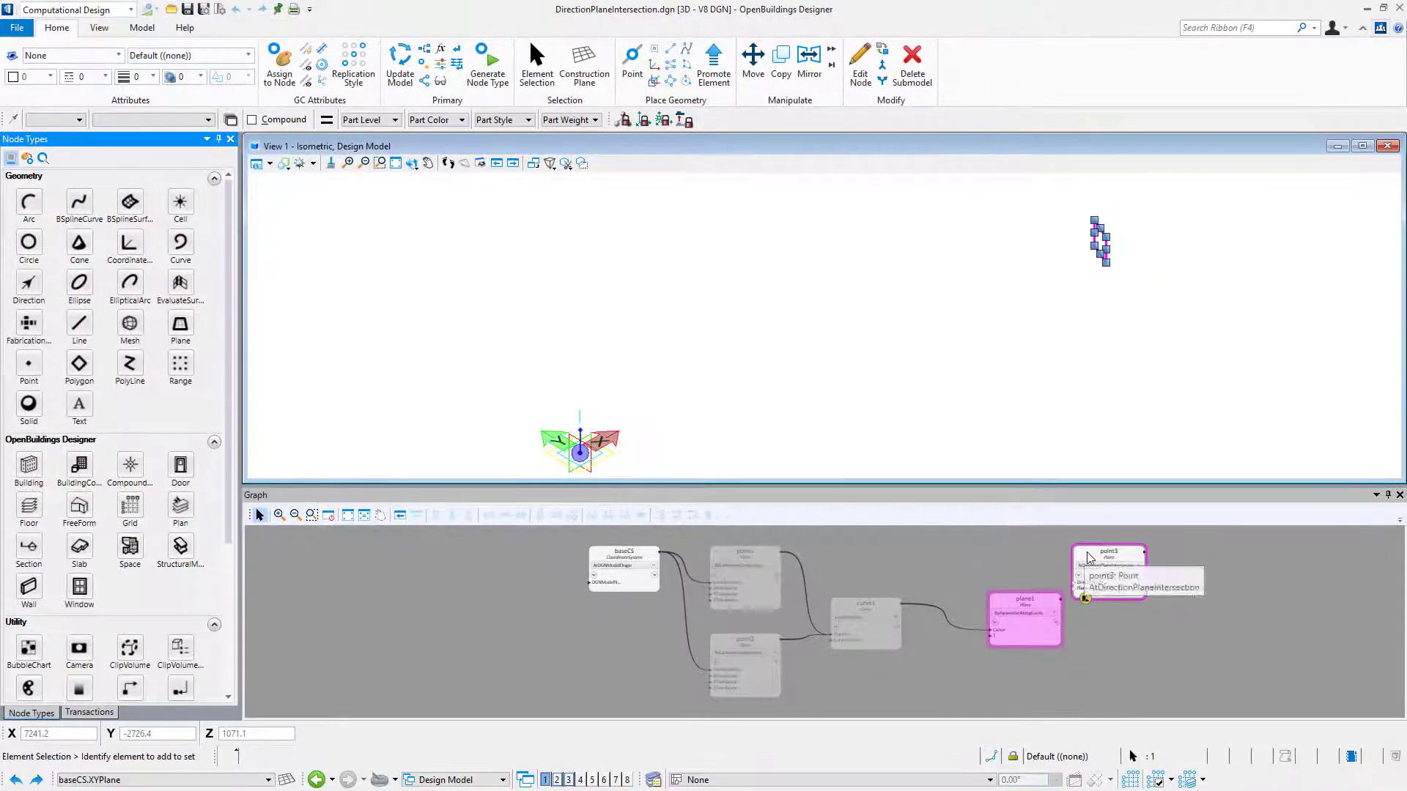
drag(1190, 611, 1241, 654)
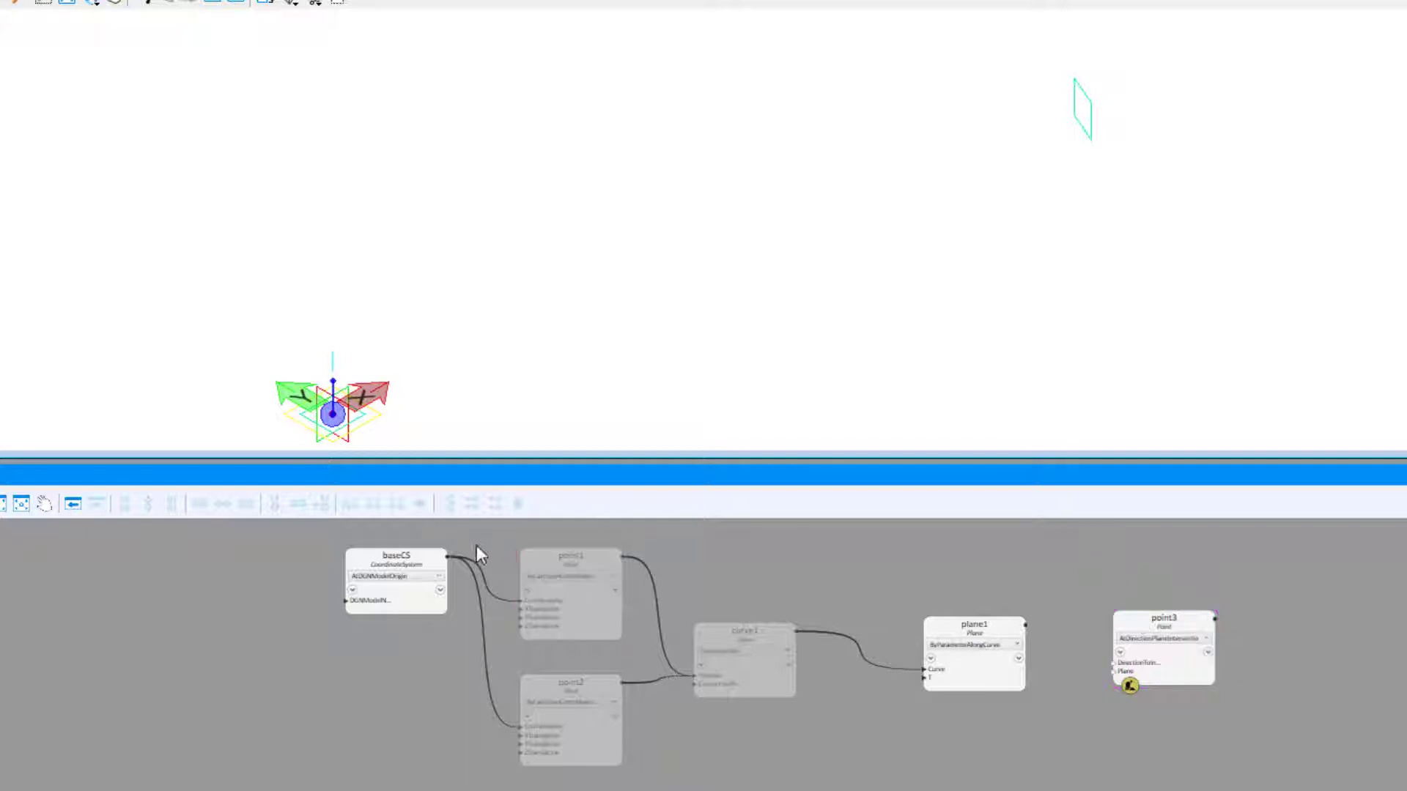
Step: Expose XDirection as an output port on the baseCS node
click(442, 598)
click(441, 592)
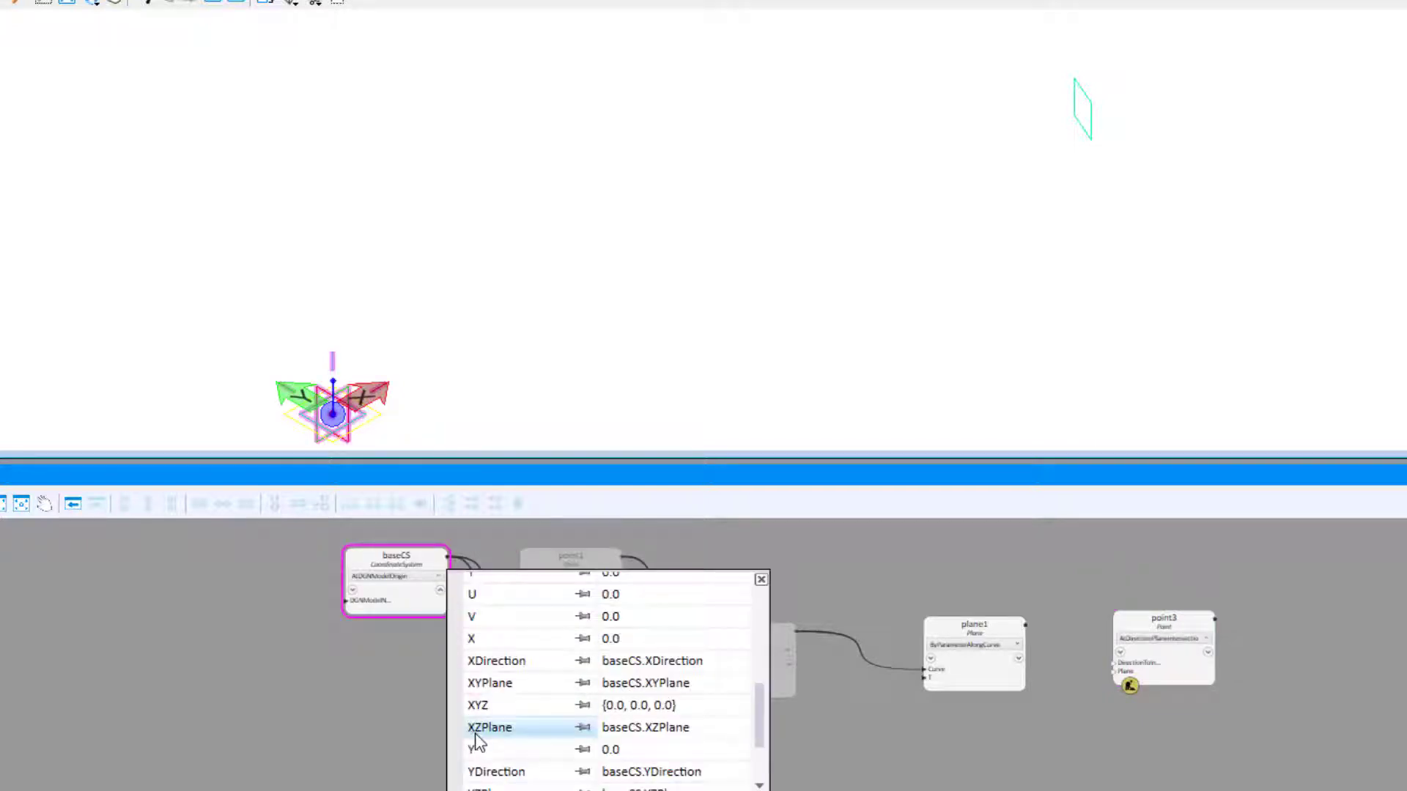
scroll(509, 724, down, 2)
scroll(508, 719, down, 1)
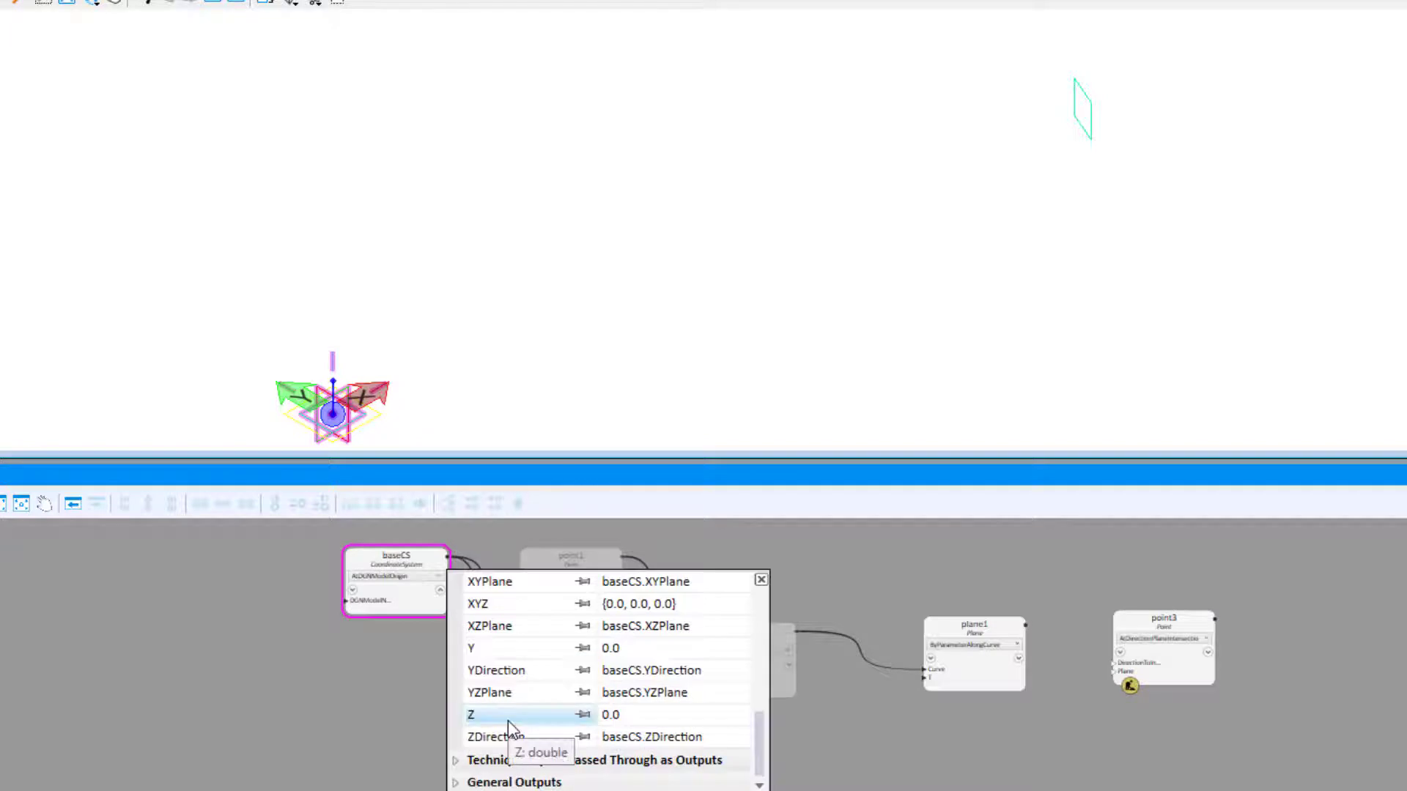
scroll(529, 667, up, 1)
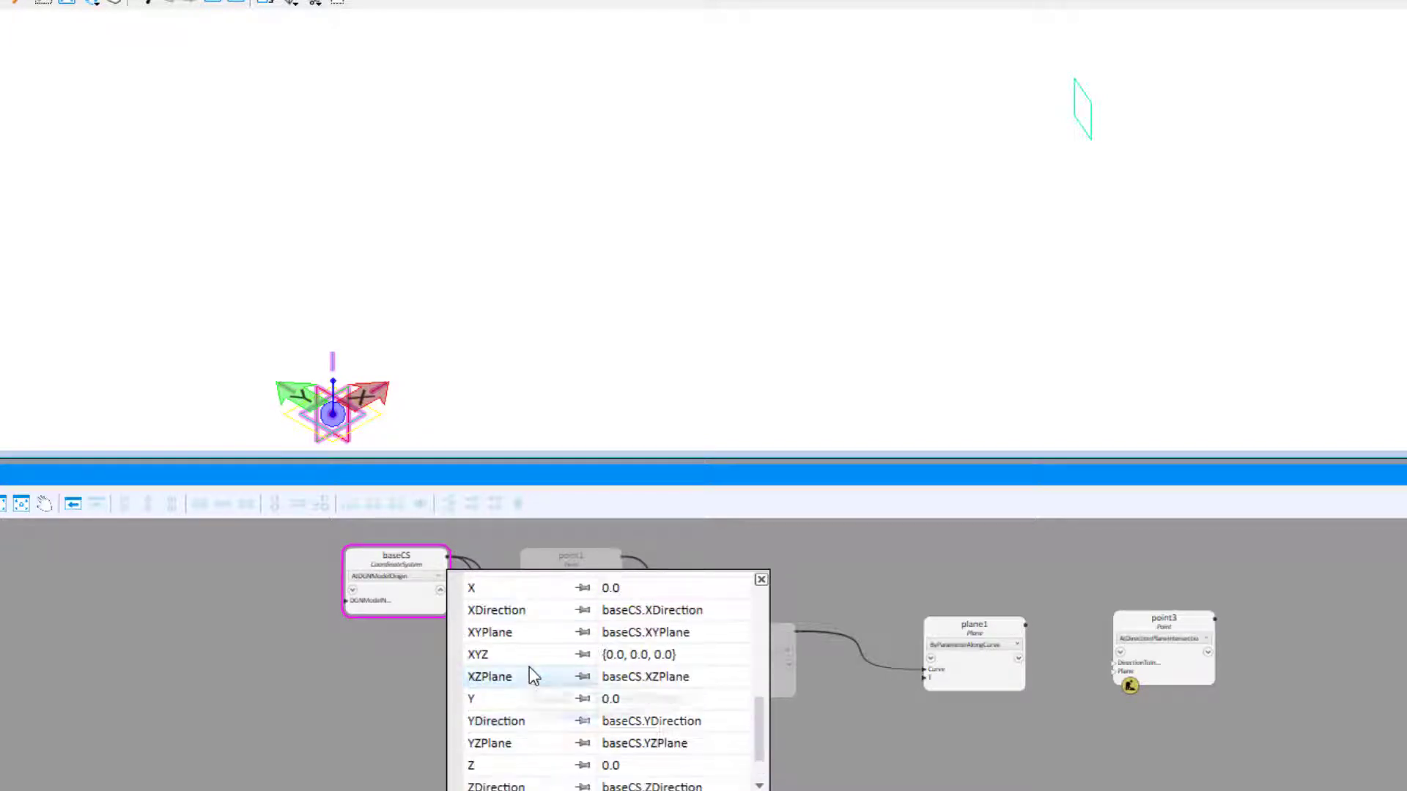
click(582, 610)
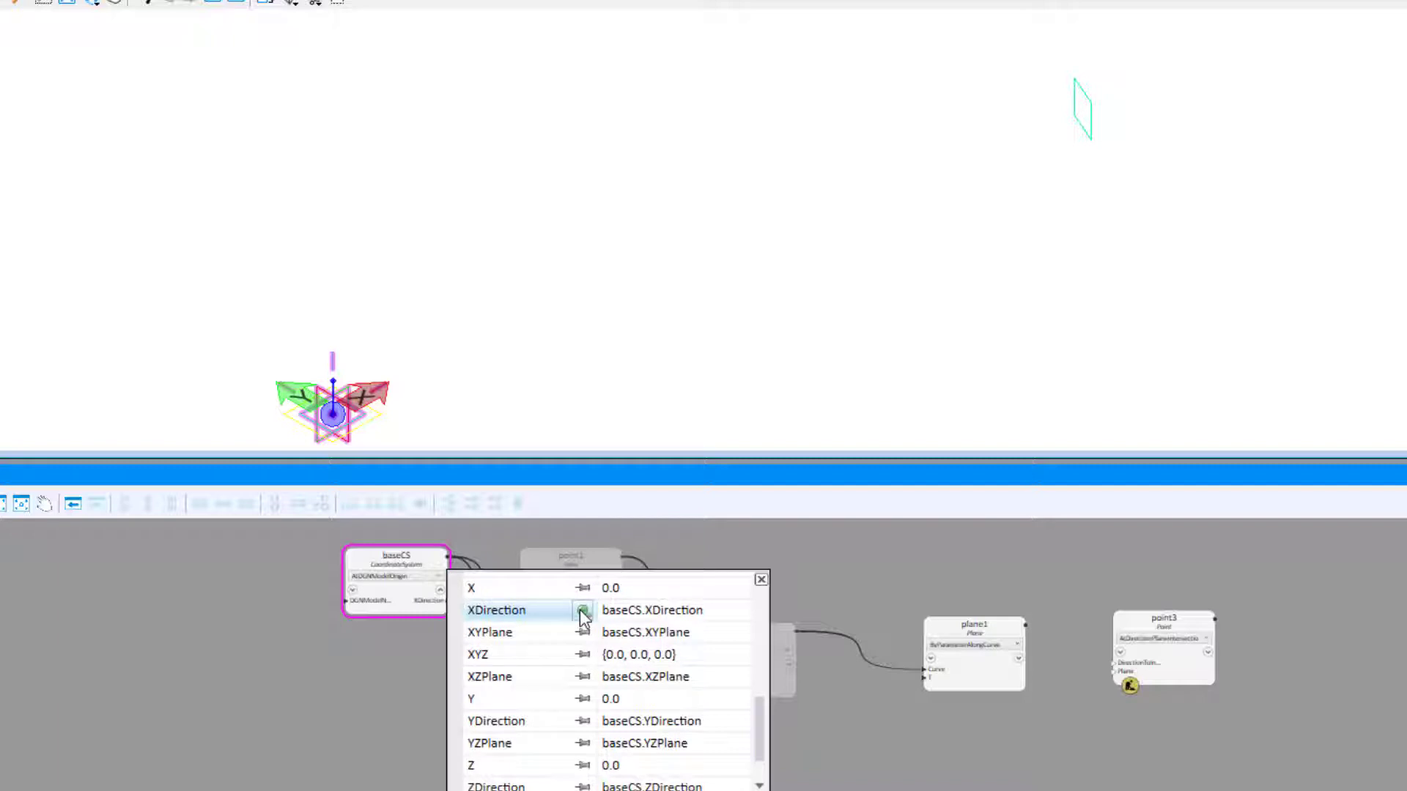
Step: Wire the XDirection output of baseCS to the DirectionToIntersect input of the new point node
click(437, 602)
scroll(1184, 674, up, 3)
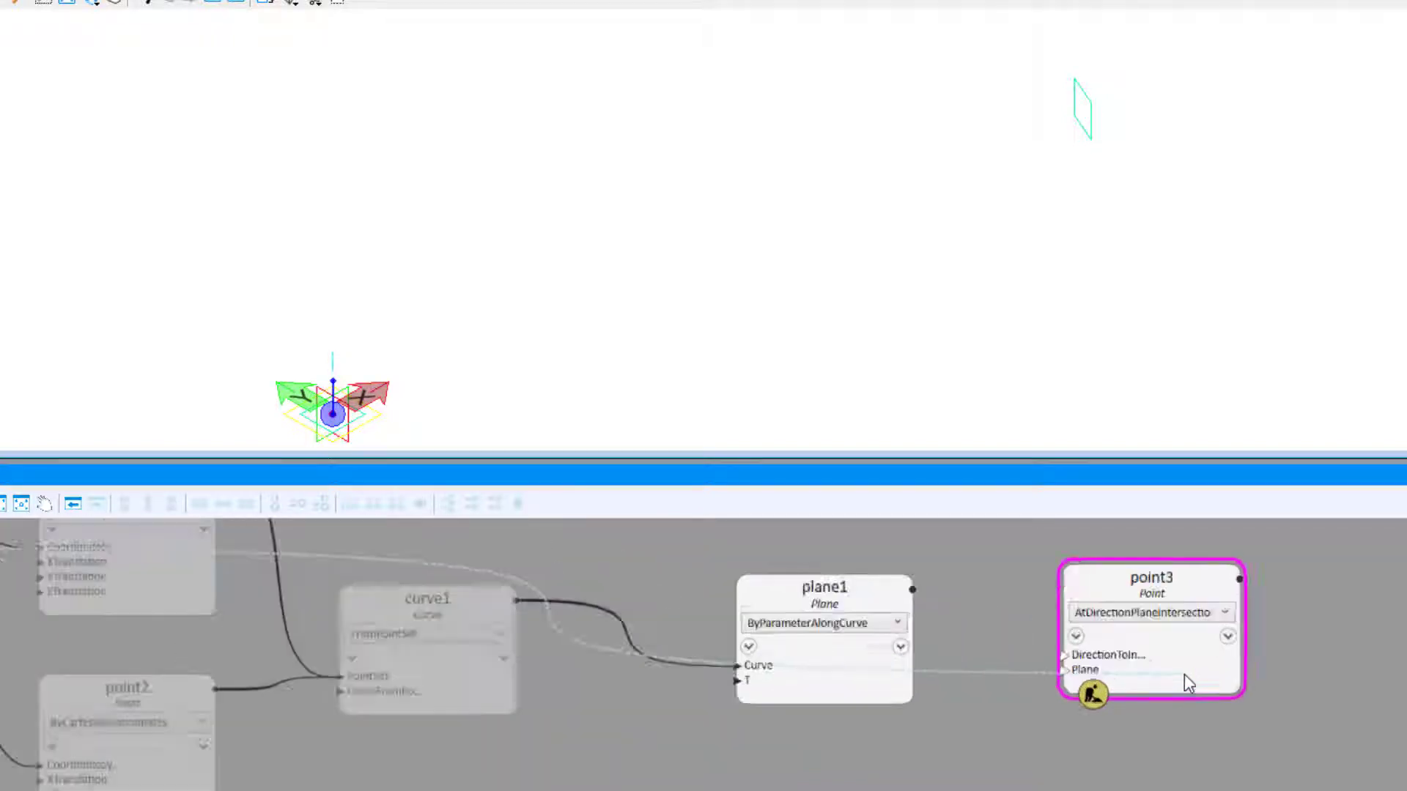
scroll(1184, 674, up, 3)
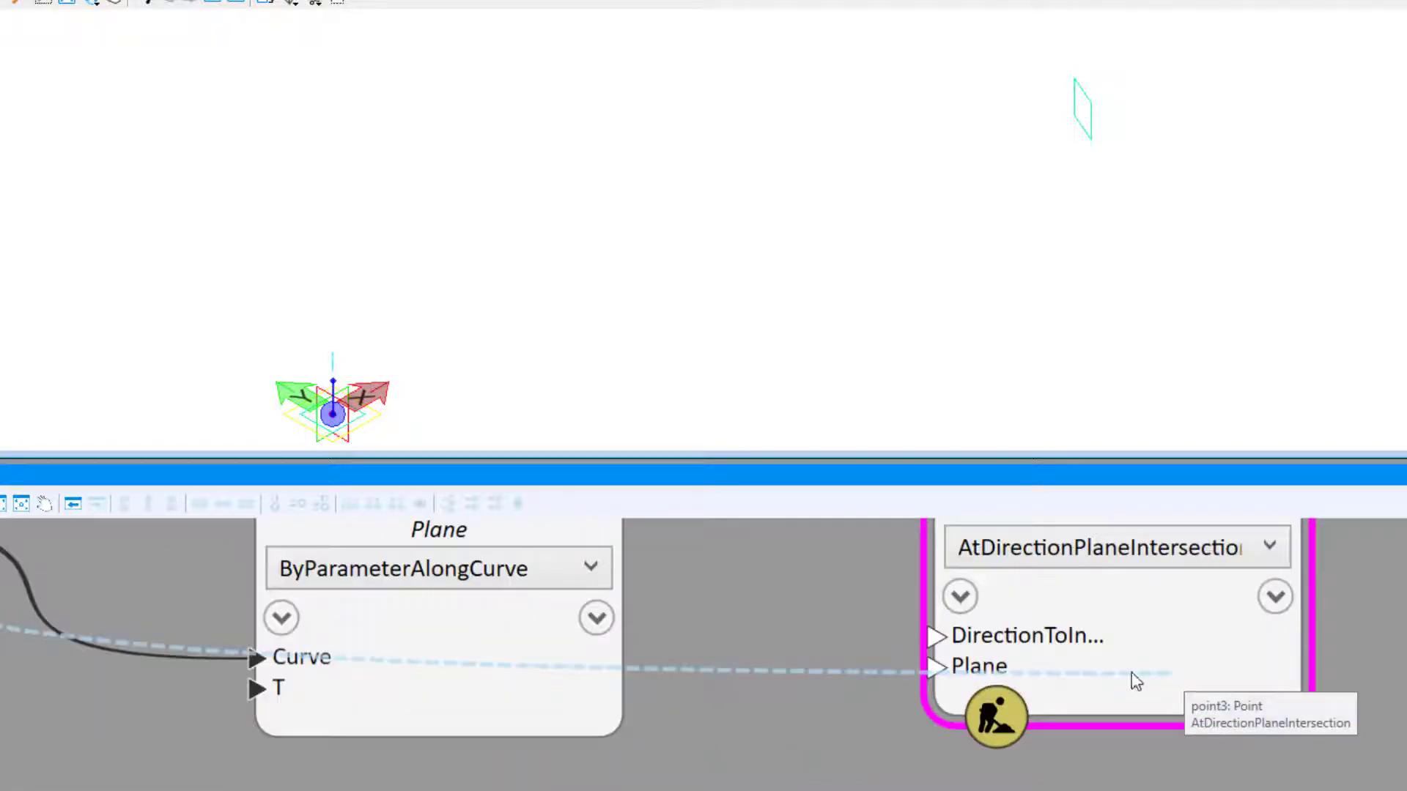
click(932, 637)
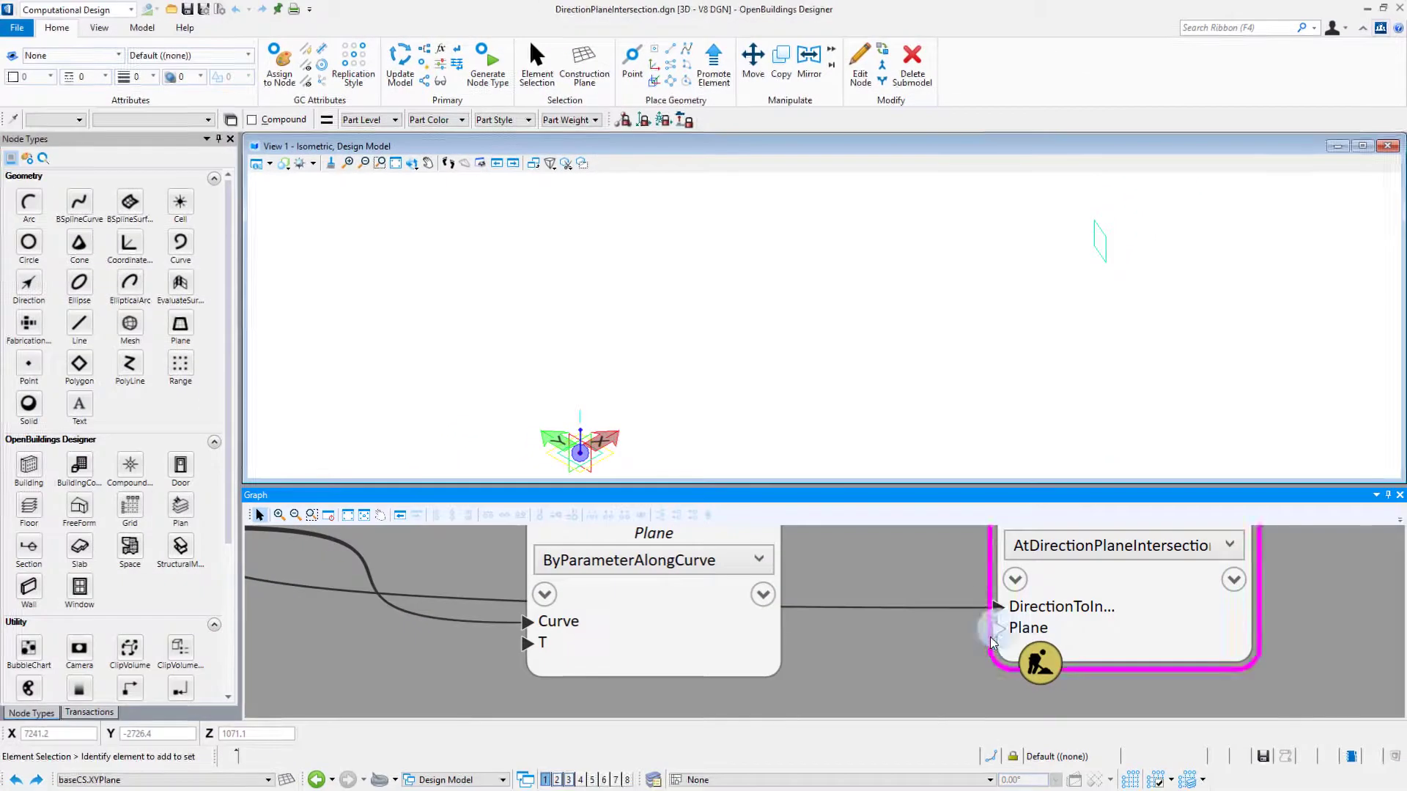
Step: Connect plane1 to the Plane input of the direction-plane intersection node and select that node
click(938, 664)
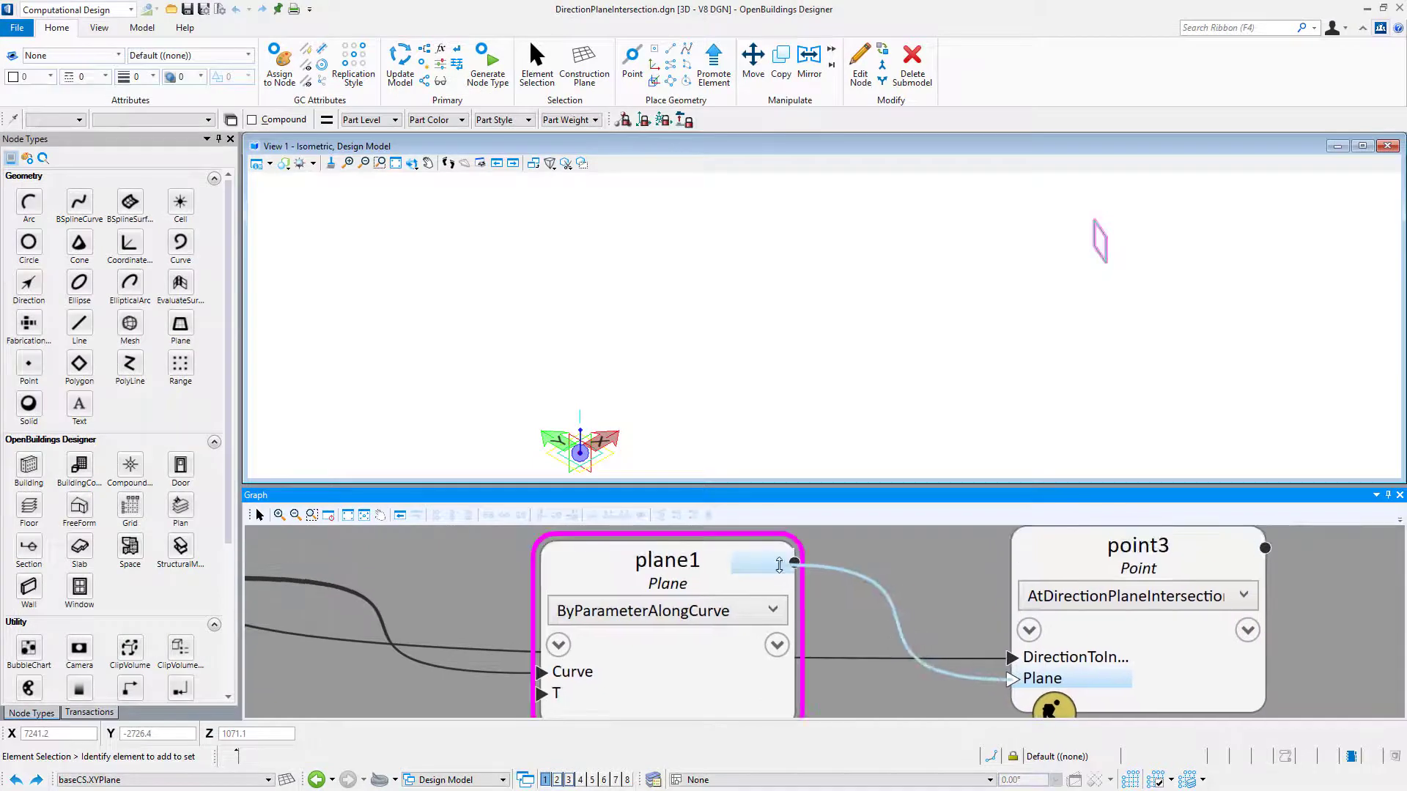
click(775, 564)
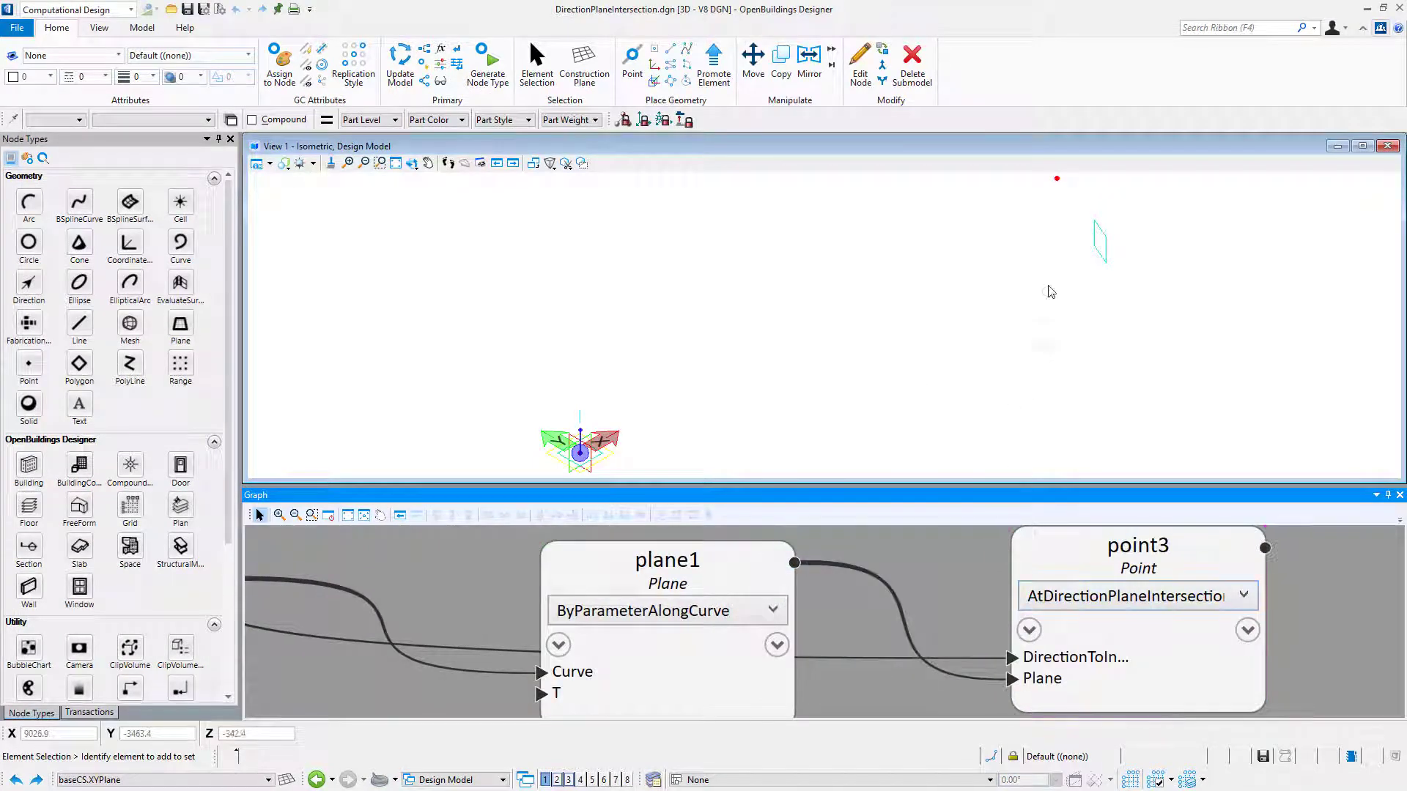
click(1159, 671)
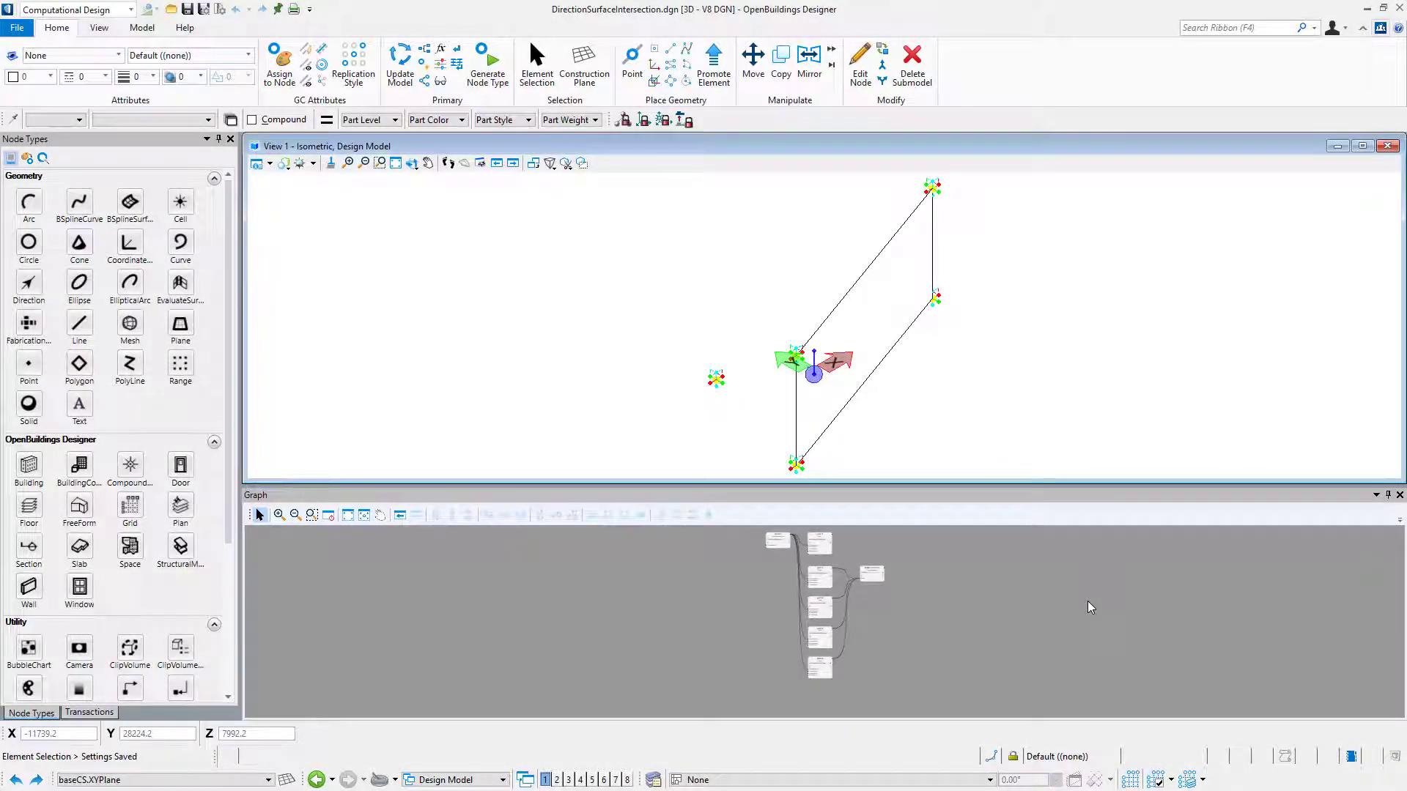
Step: In the direction and surface model, inspect the bsplineSurface1 node and the output ports available on the point1 node
click(1088, 602)
scroll(1002, 595, up, 2)
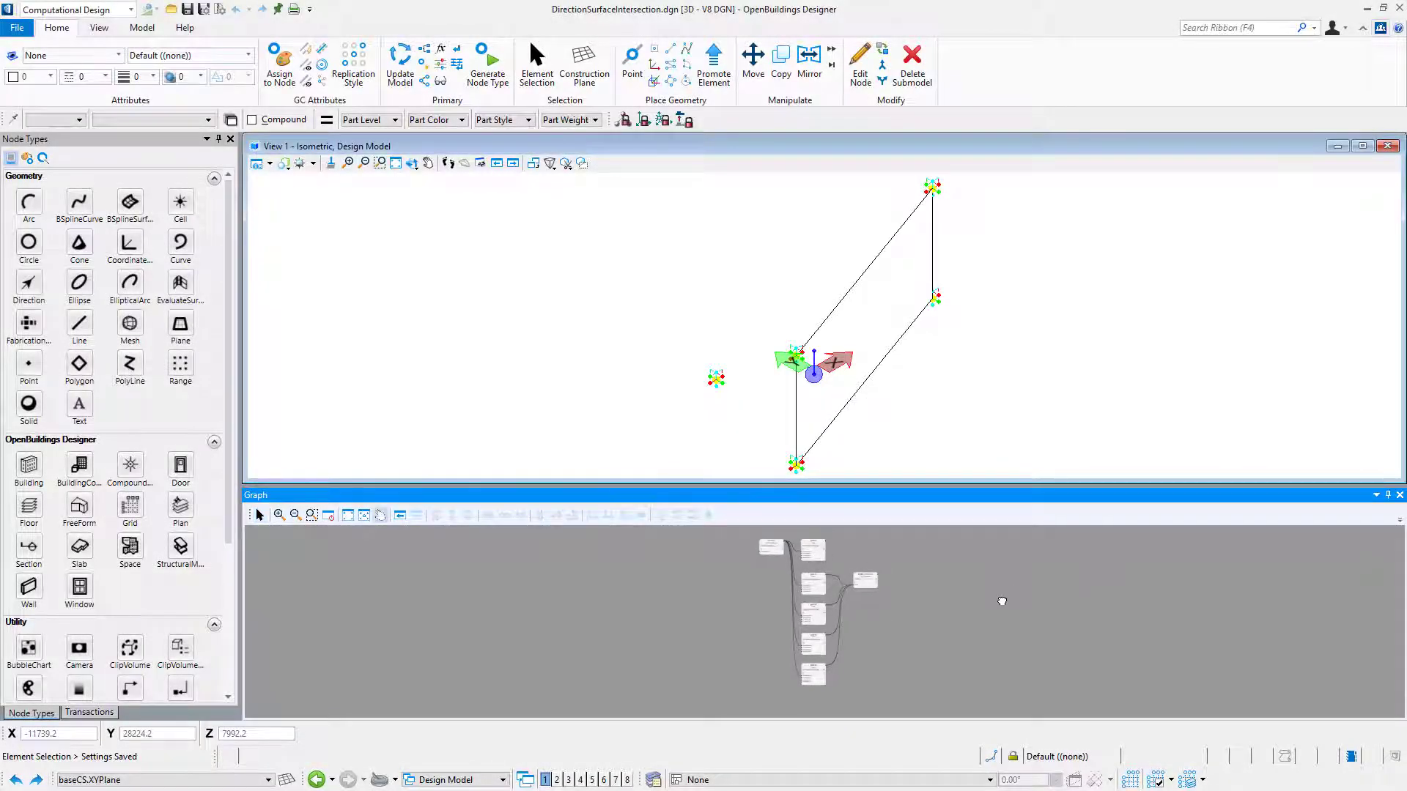
click(852, 587)
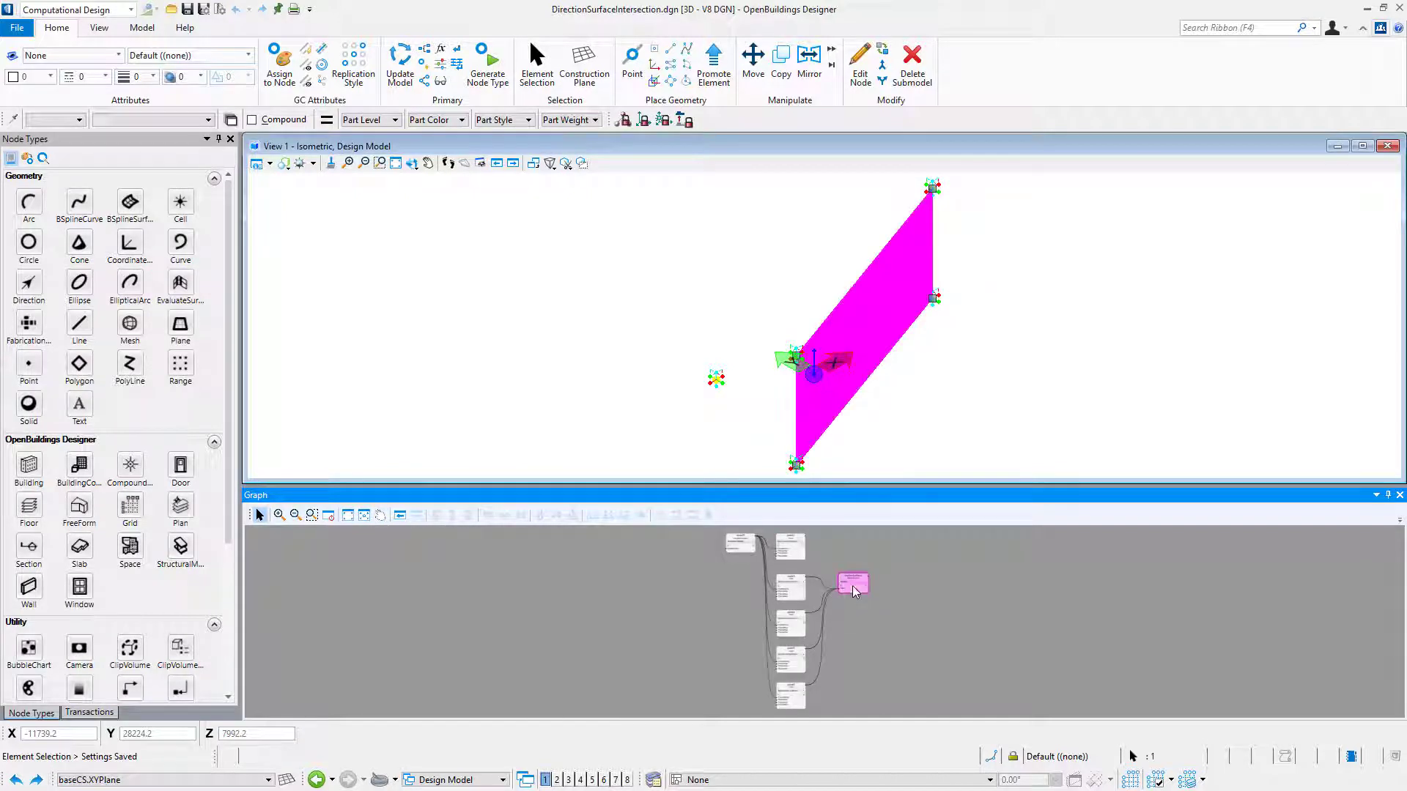
scroll(830, 550, up, 5)
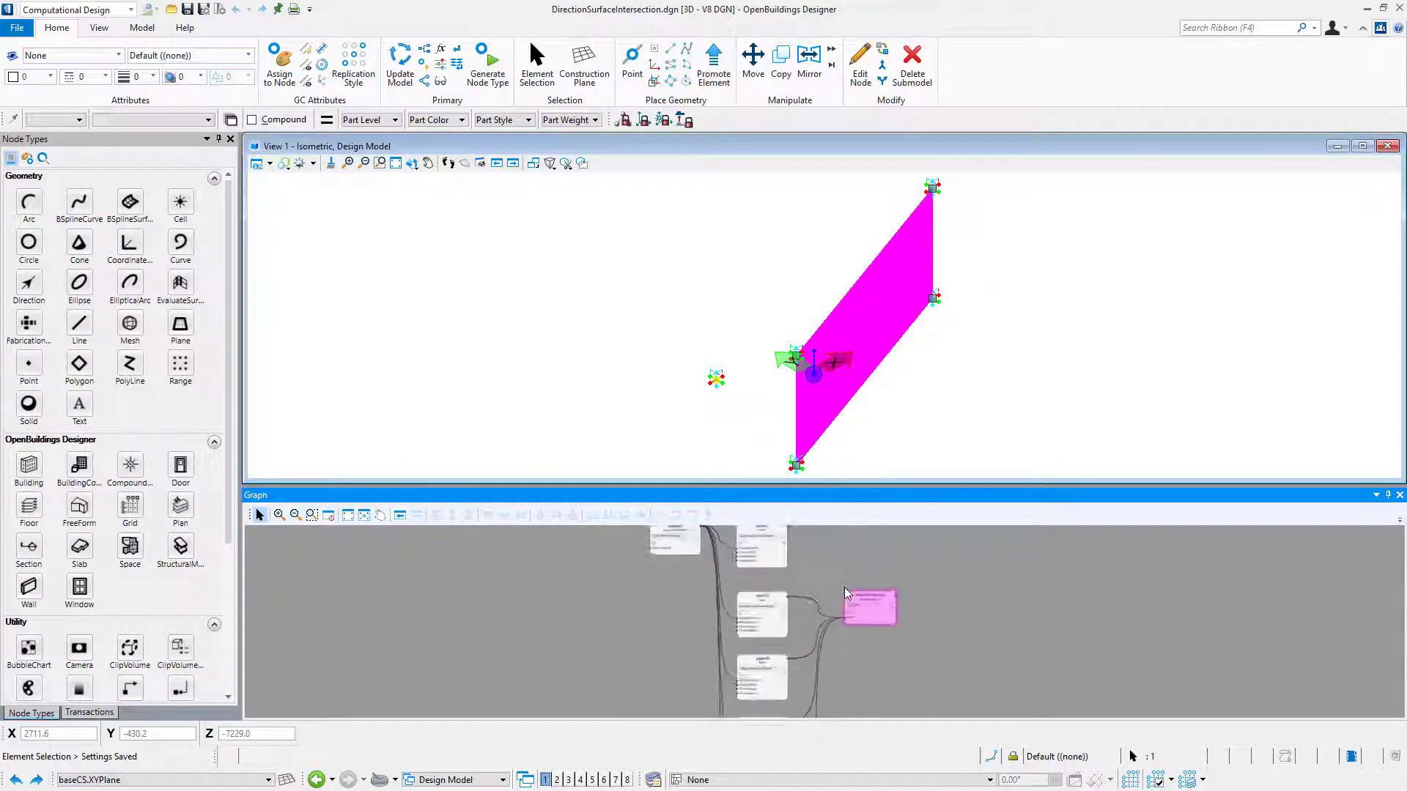
click(722, 618)
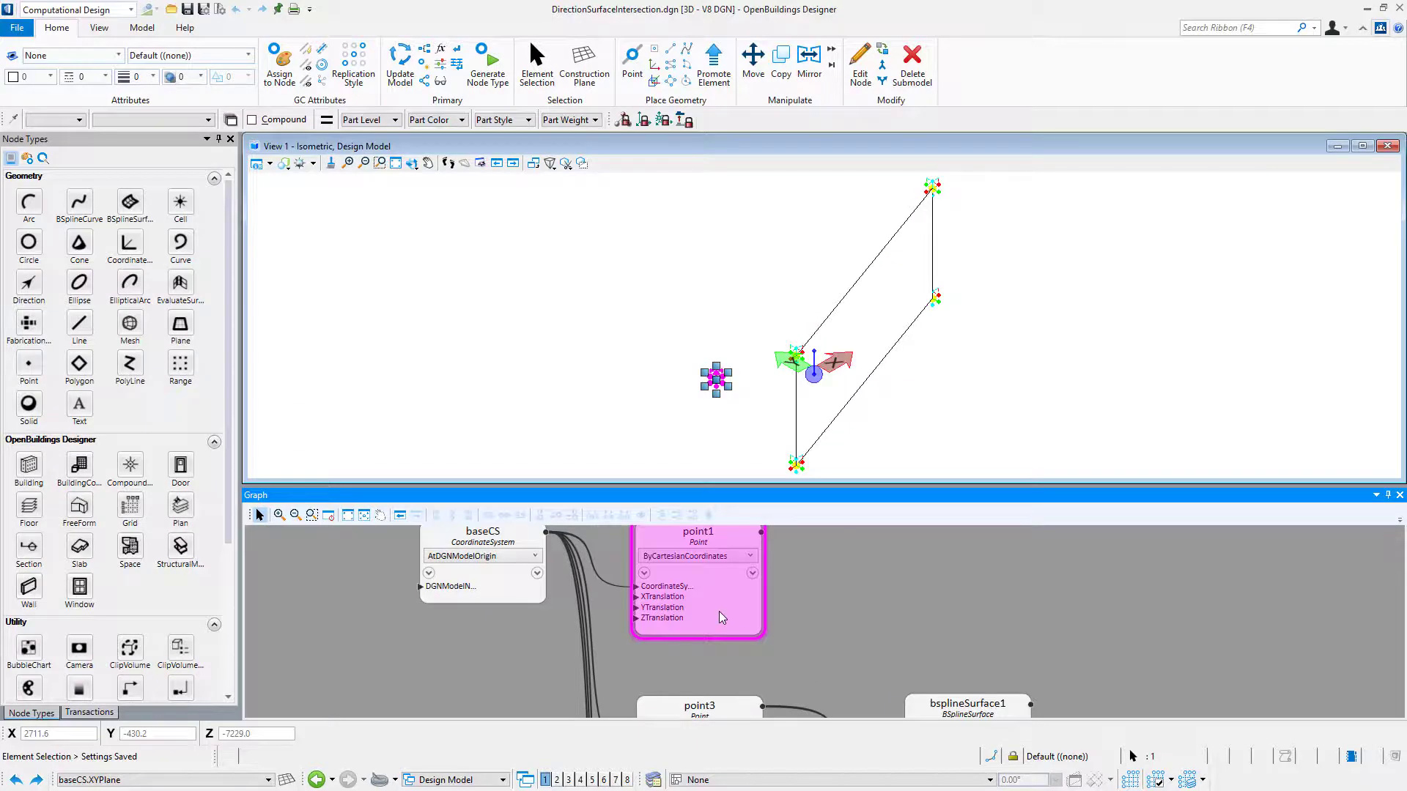
click(752, 574)
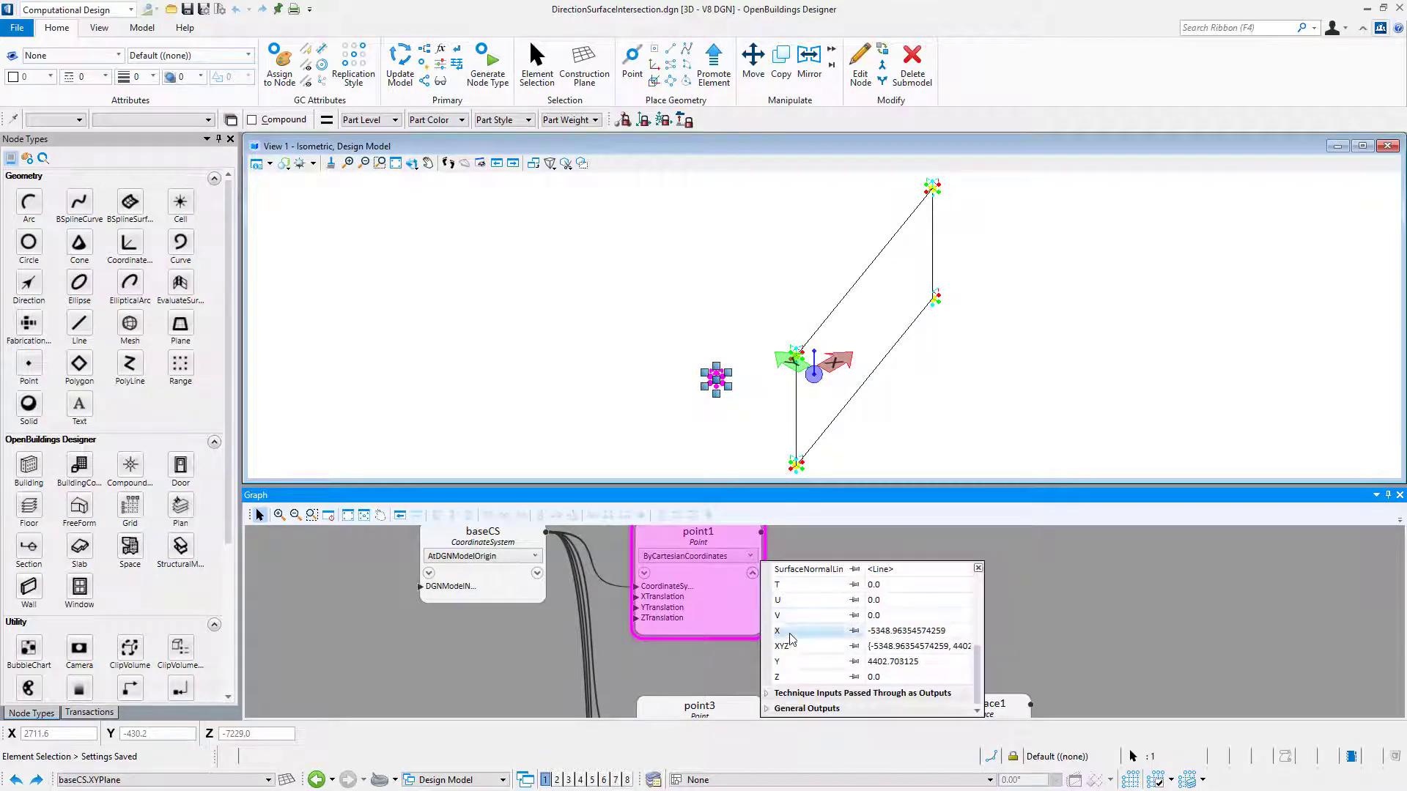
scroll(806, 664, up, 2)
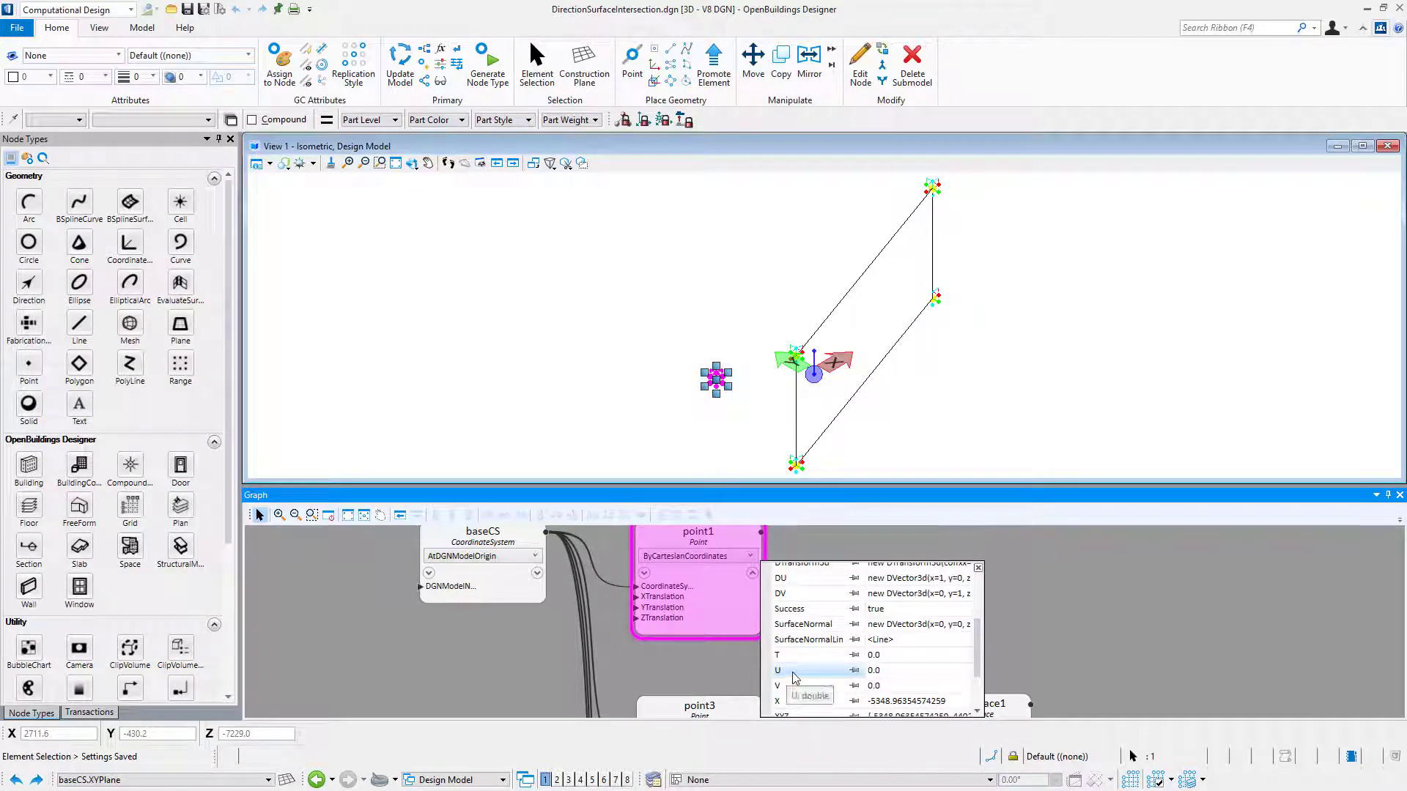
click(294, 280)
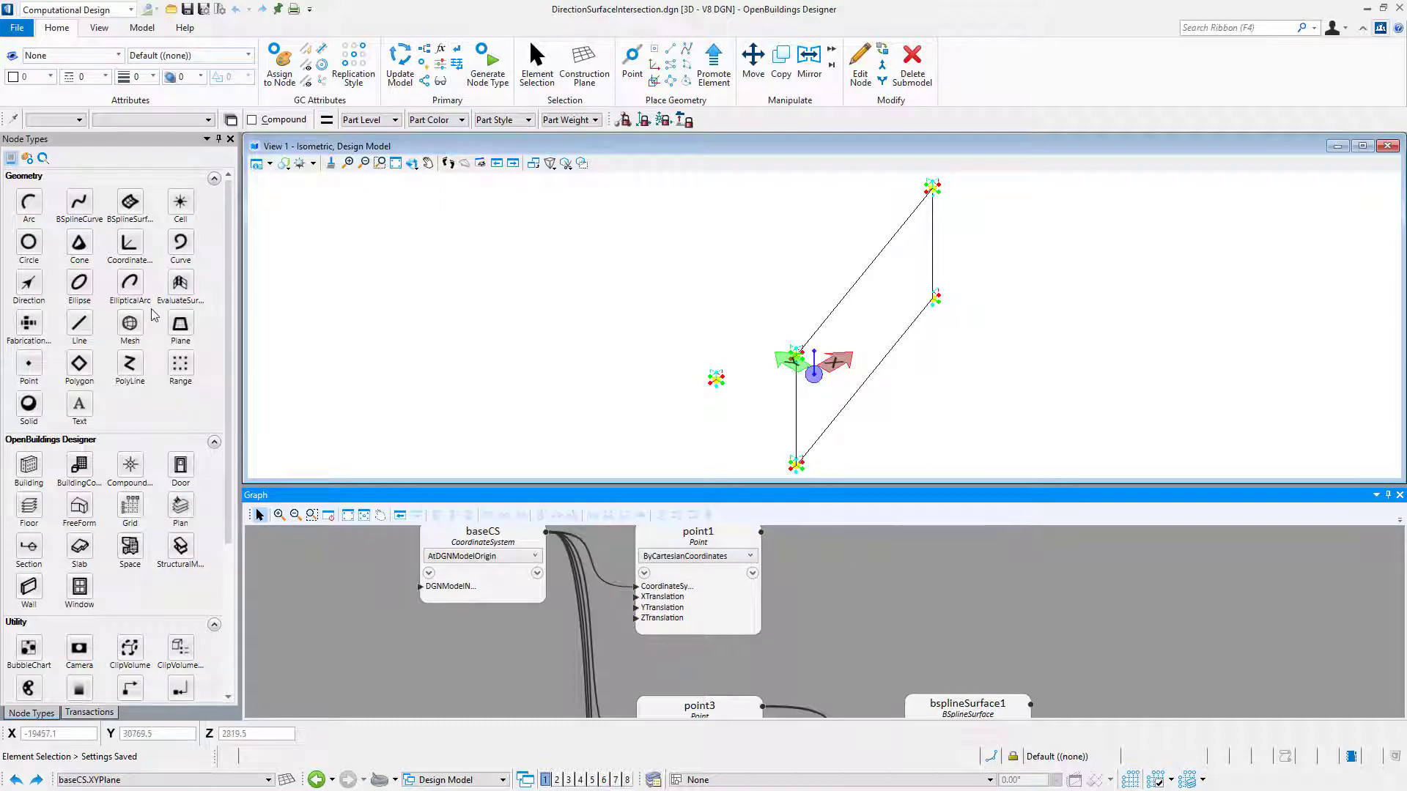
Step: Add a CoordinateSystem node with the FromNode technique beside point1 and connect point1 to its GeometricNode input
click(131, 244)
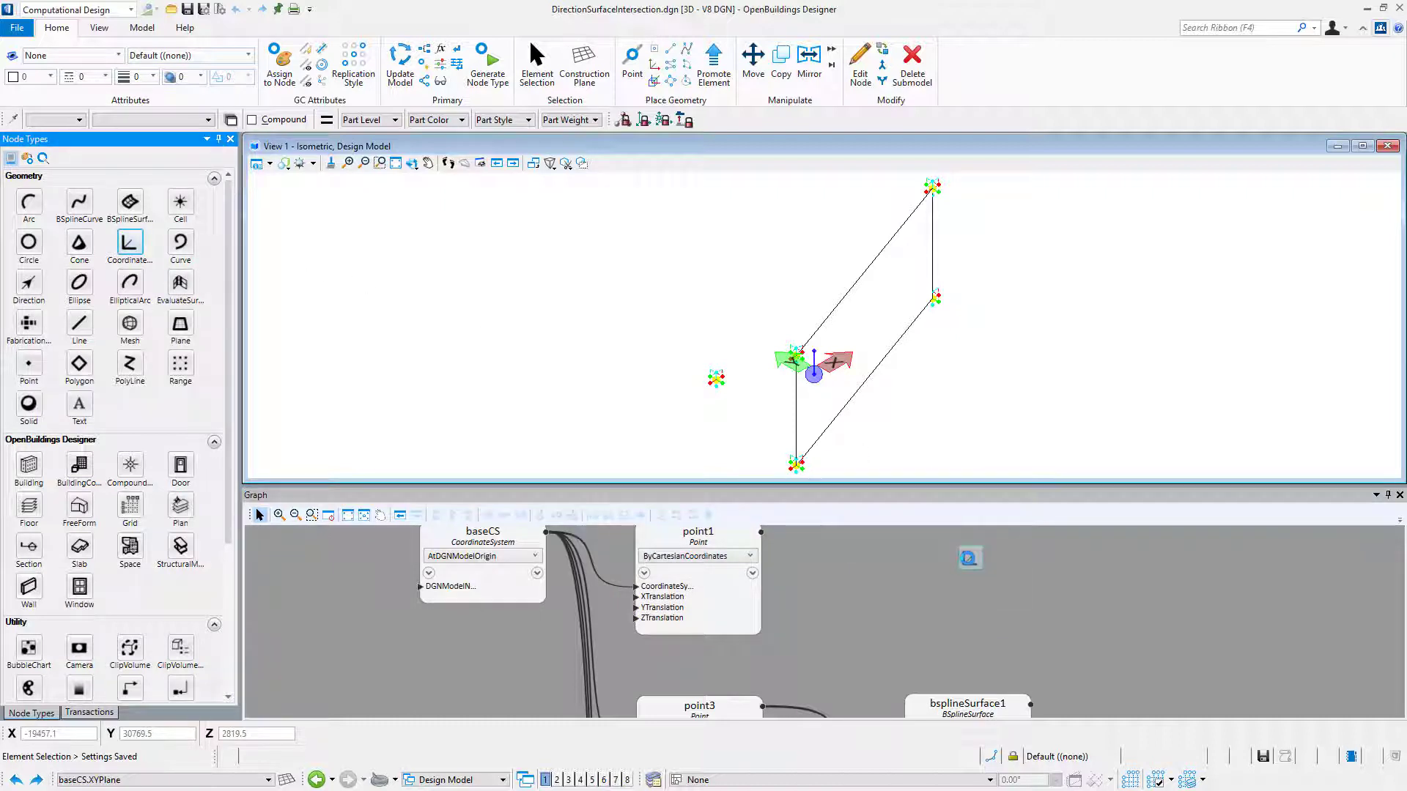
click(969, 566)
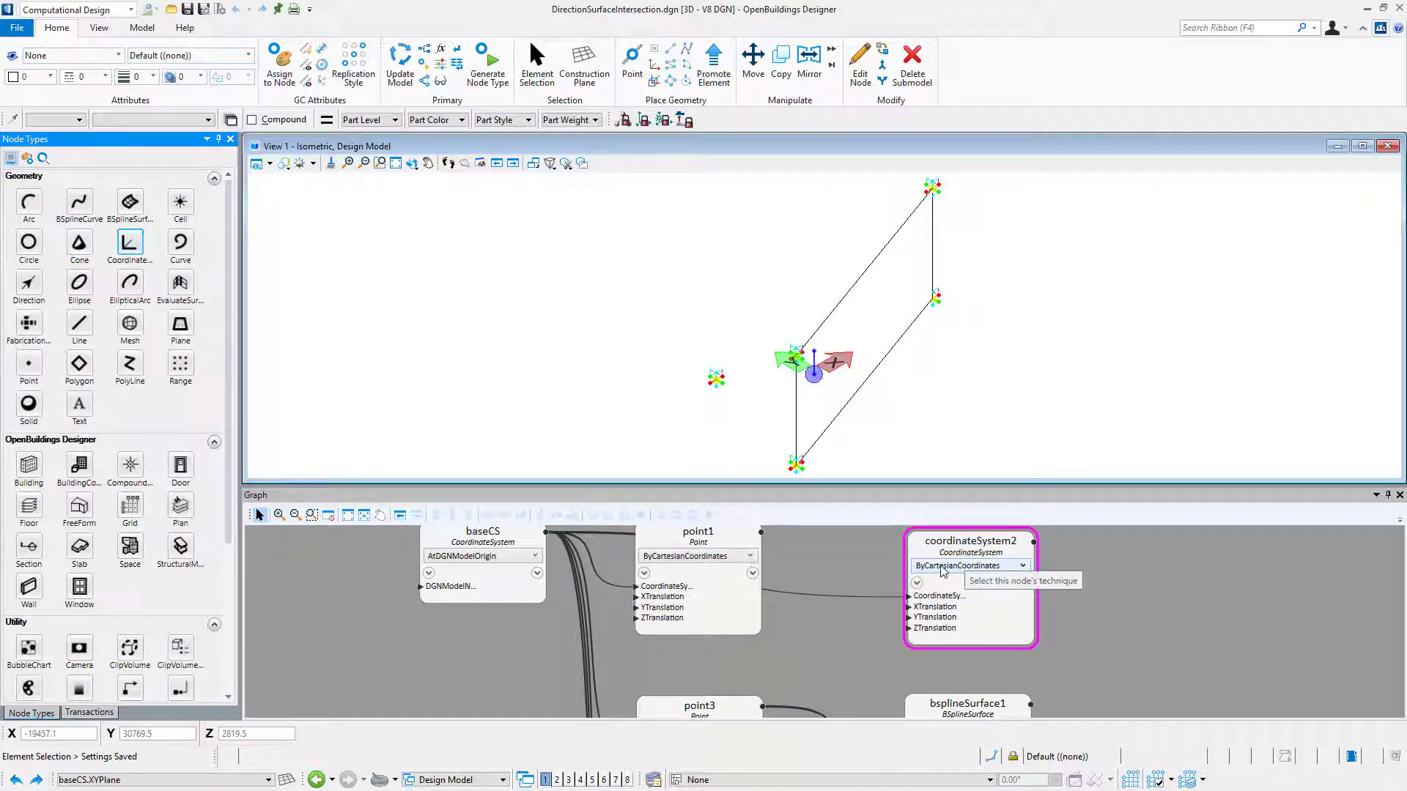
middle_drag(862, 563, 843, 588)
click(918, 590)
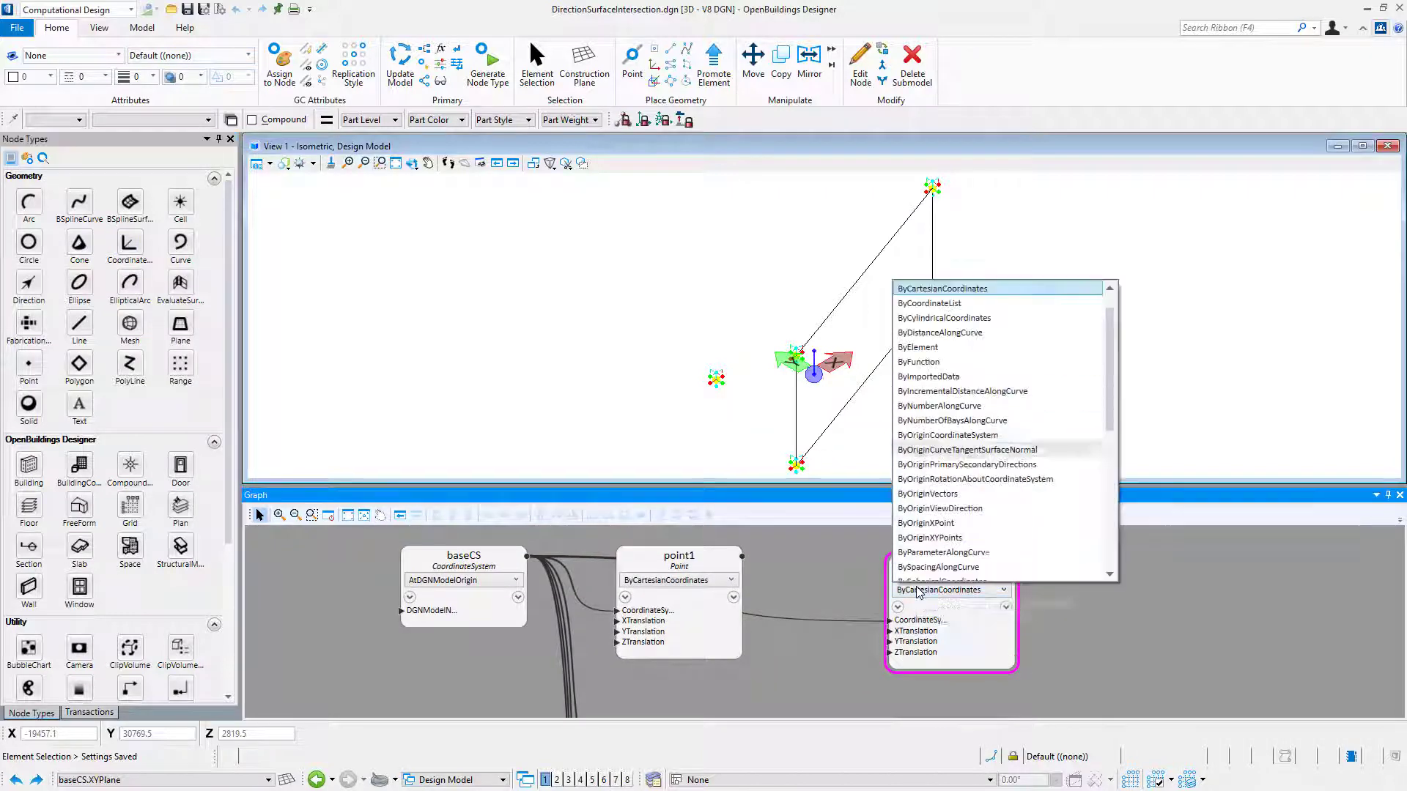
scroll(920, 549, down, 5)
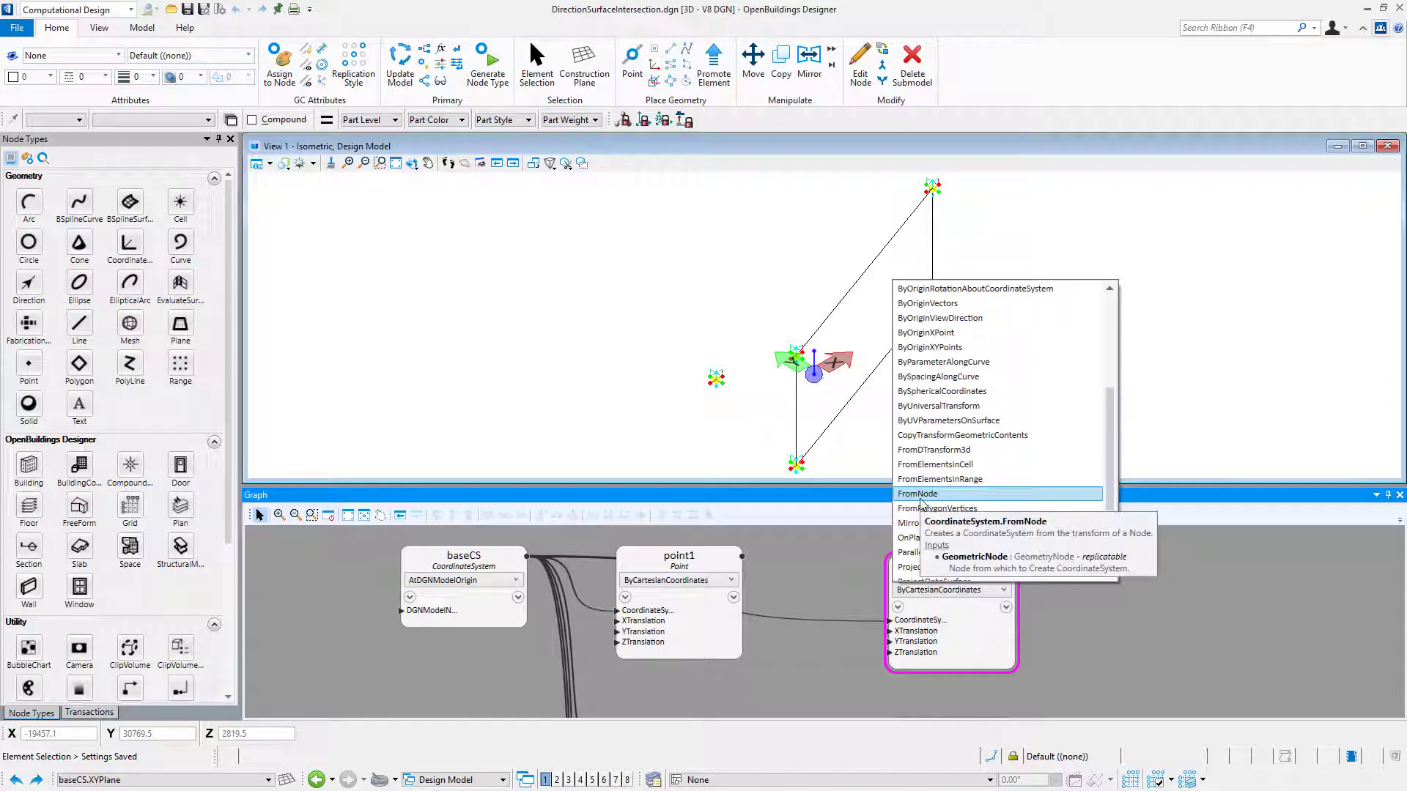
click(921, 495)
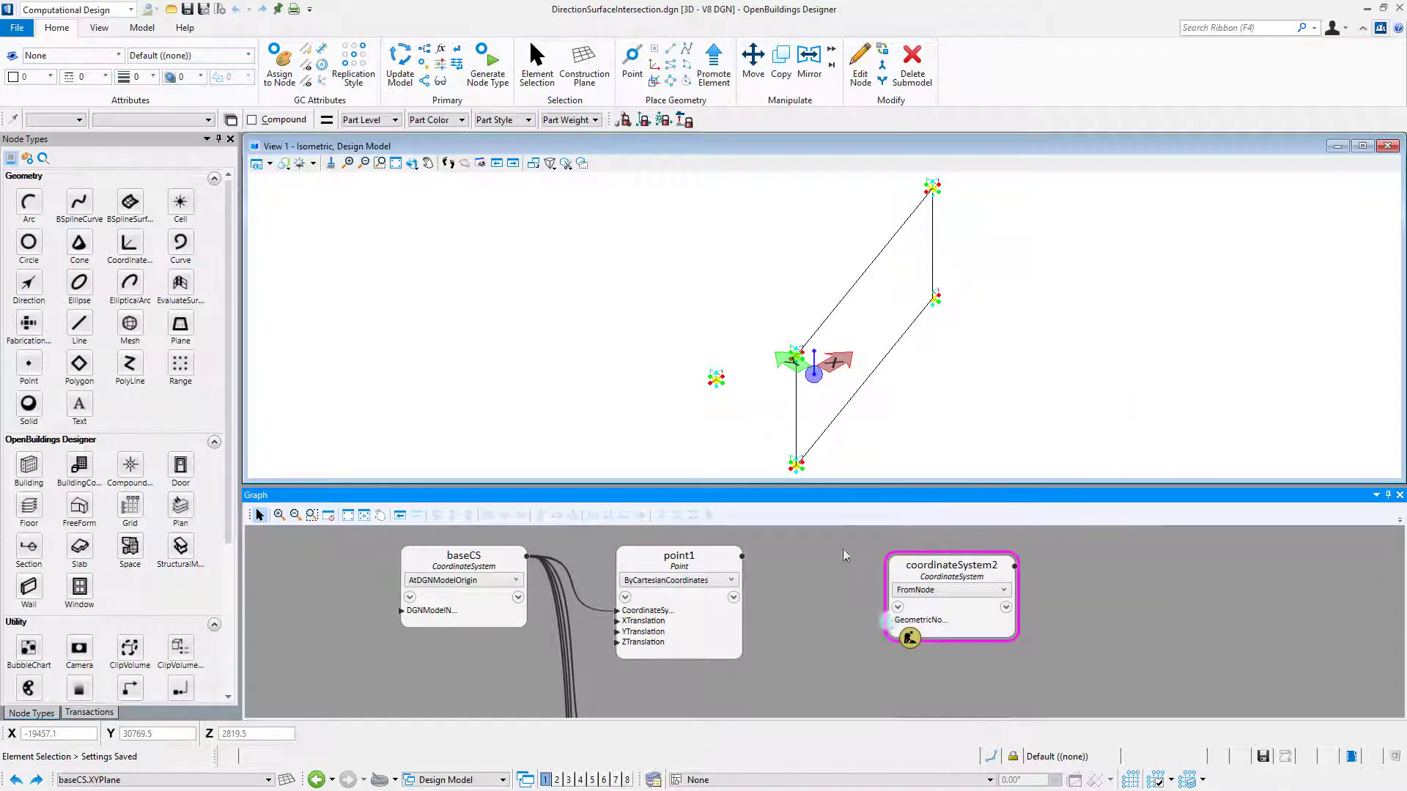
click(726, 559)
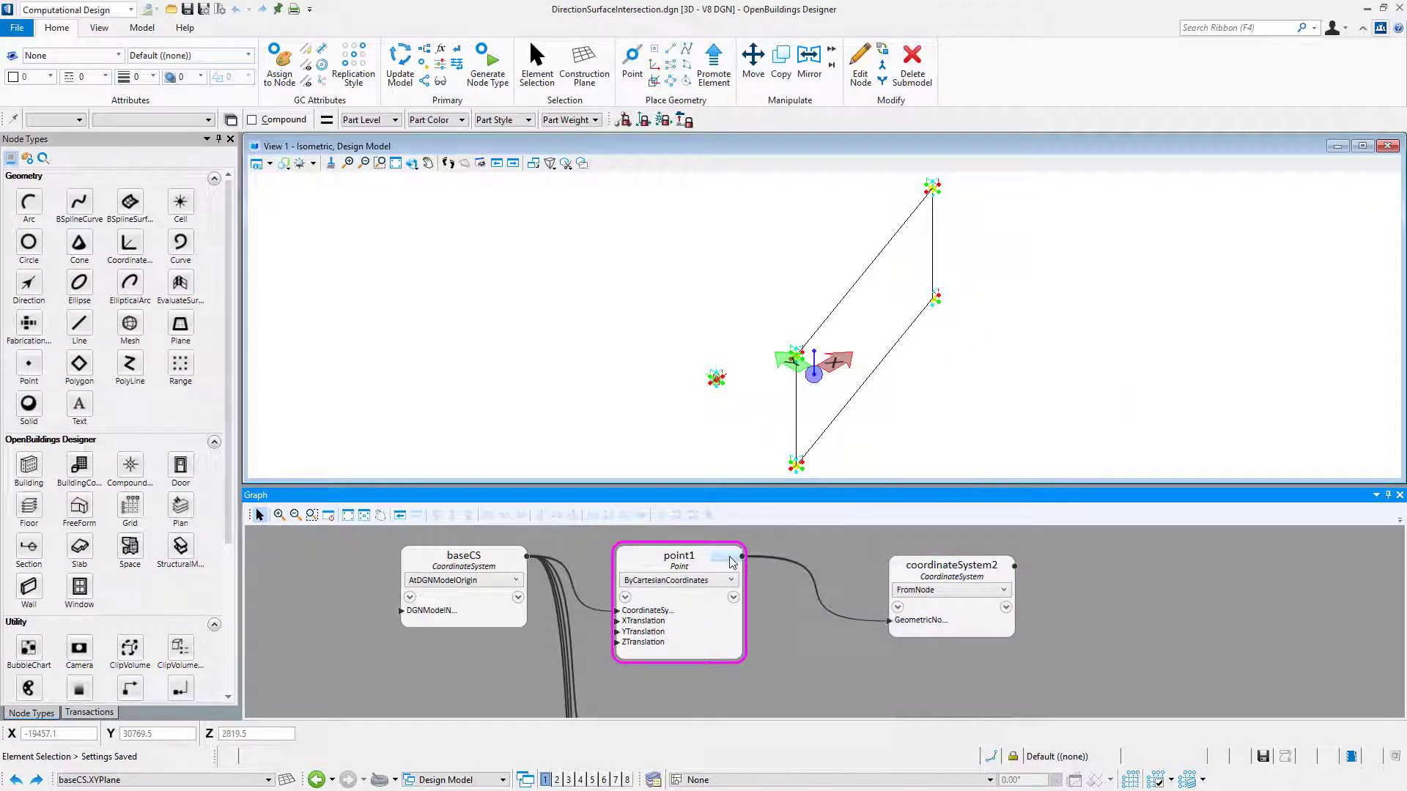
Step: Expose XDirection as an output port on the new coordinateSystem2 node
click(1005, 608)
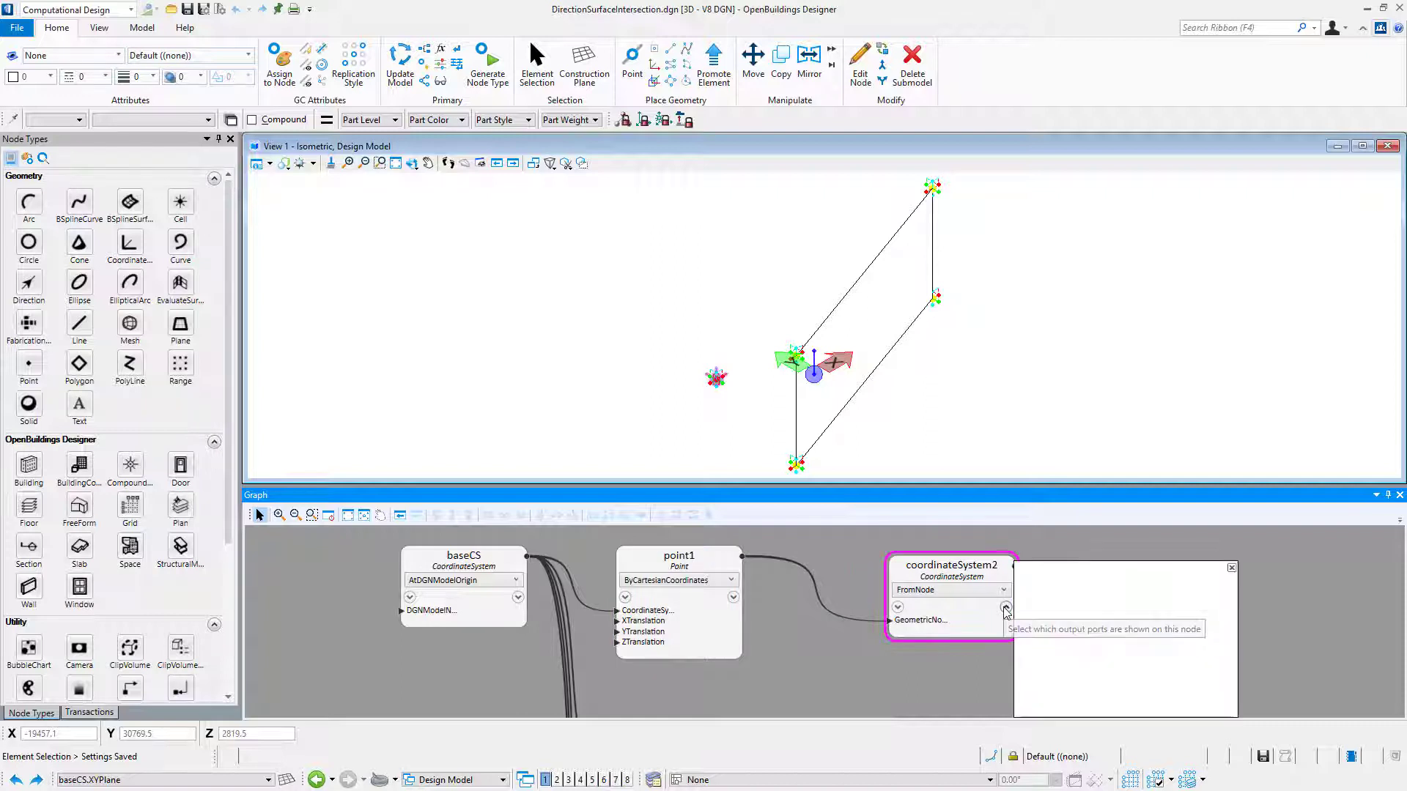
scroll(1057, 629, down, 5)
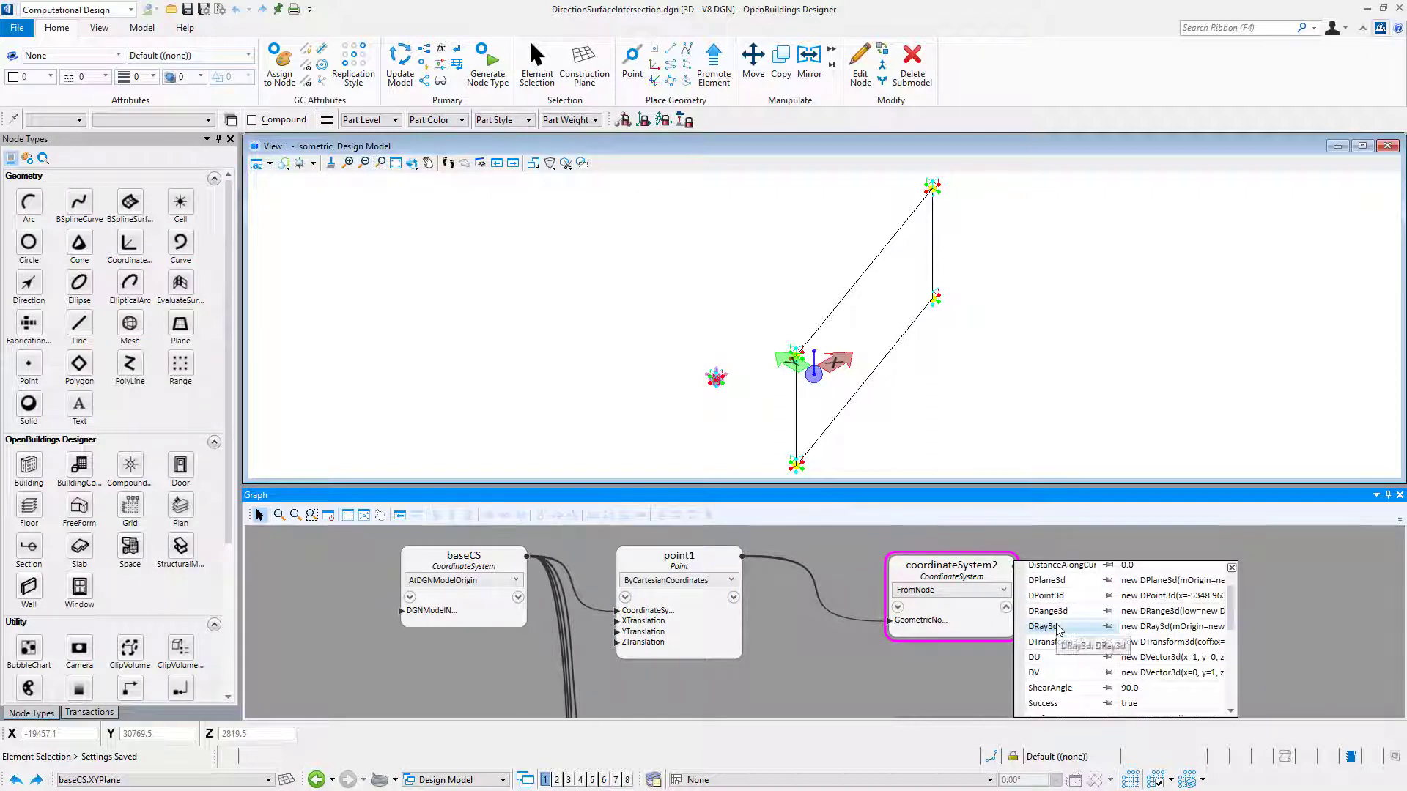
scroll(1057, 629, down, 1)
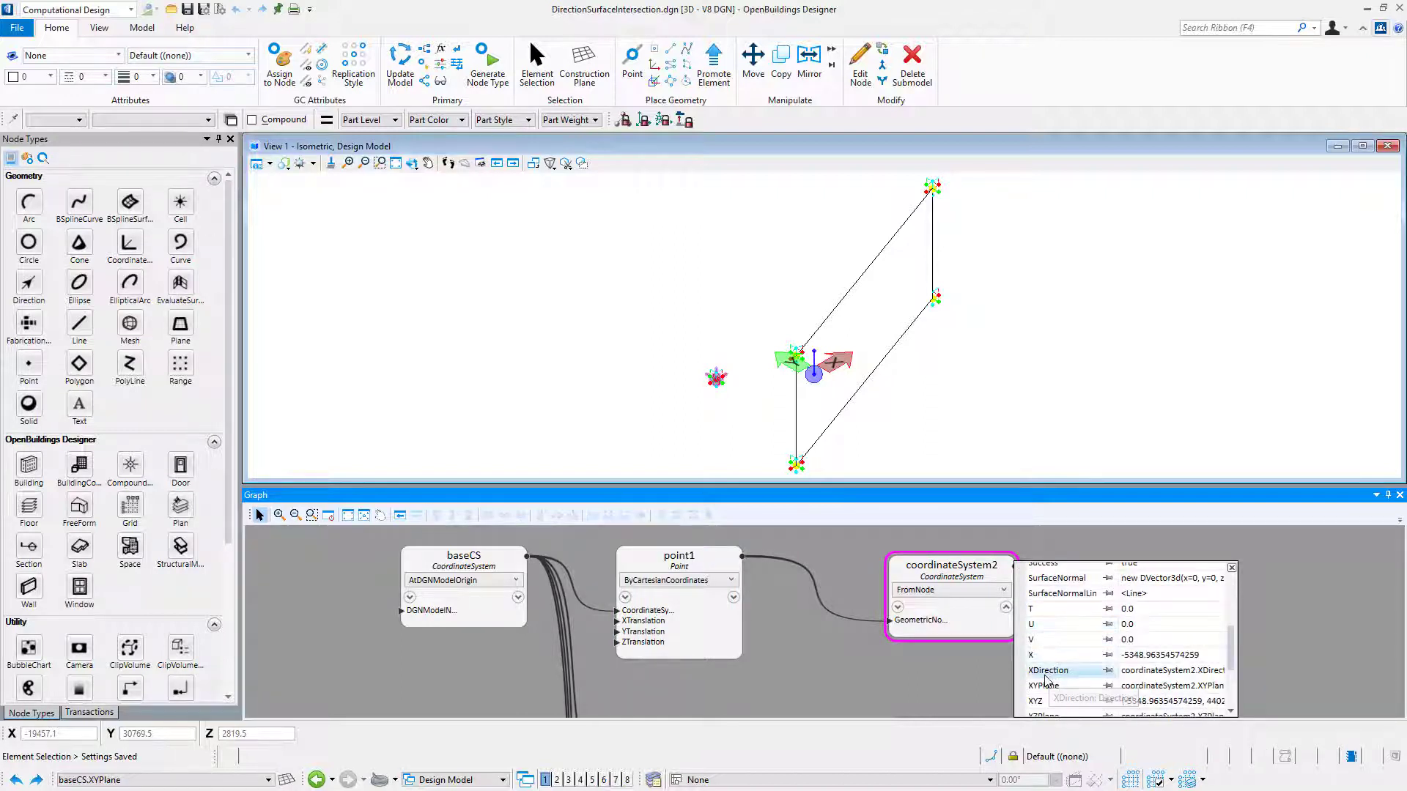
click(1107, 672)
Step: Add a Point node using the AtDirectionSurfaceIntersection technique and place it beside coordinateSystem2
middle_drag(974, 680, 910, 674)
scroll(846, 663, down, 3)
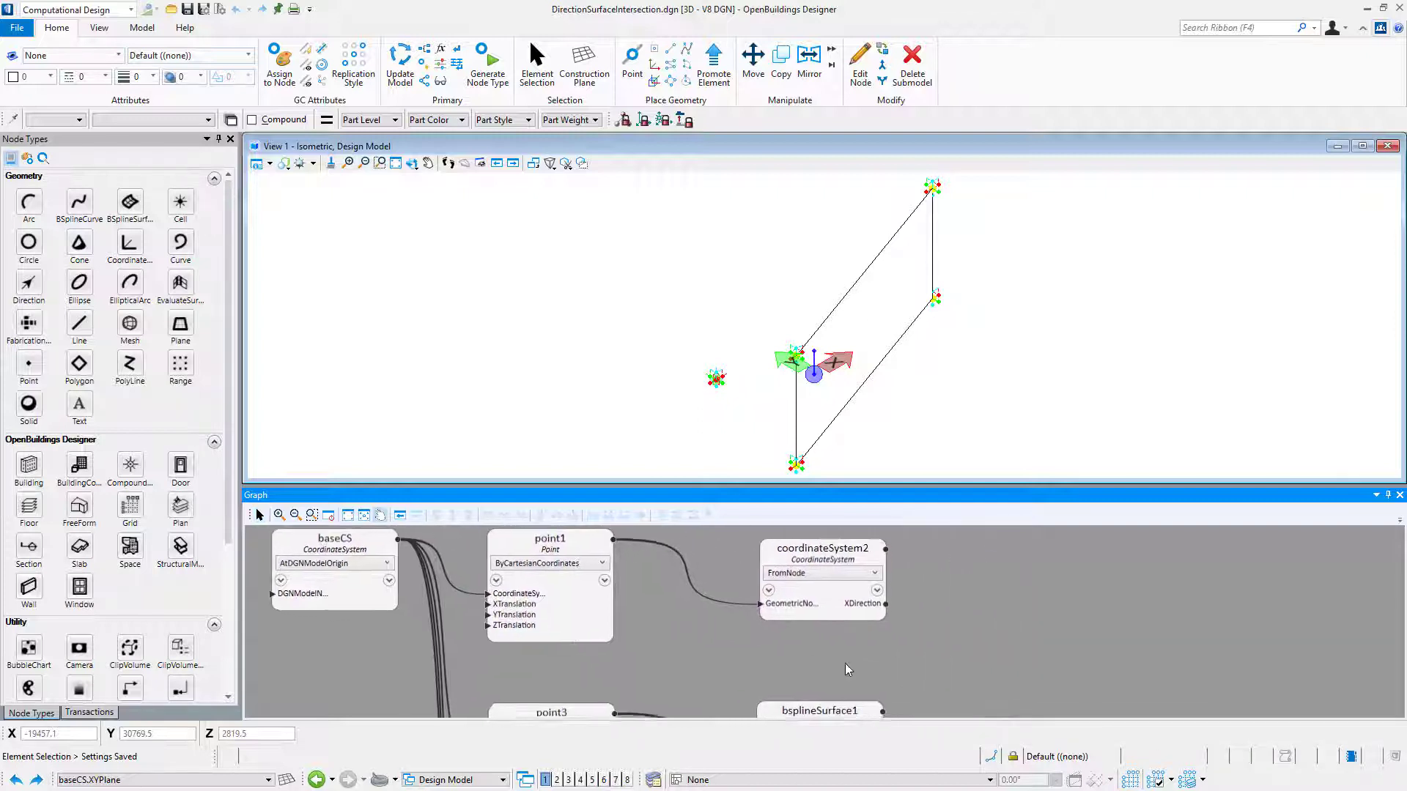
right_click(30, 367)
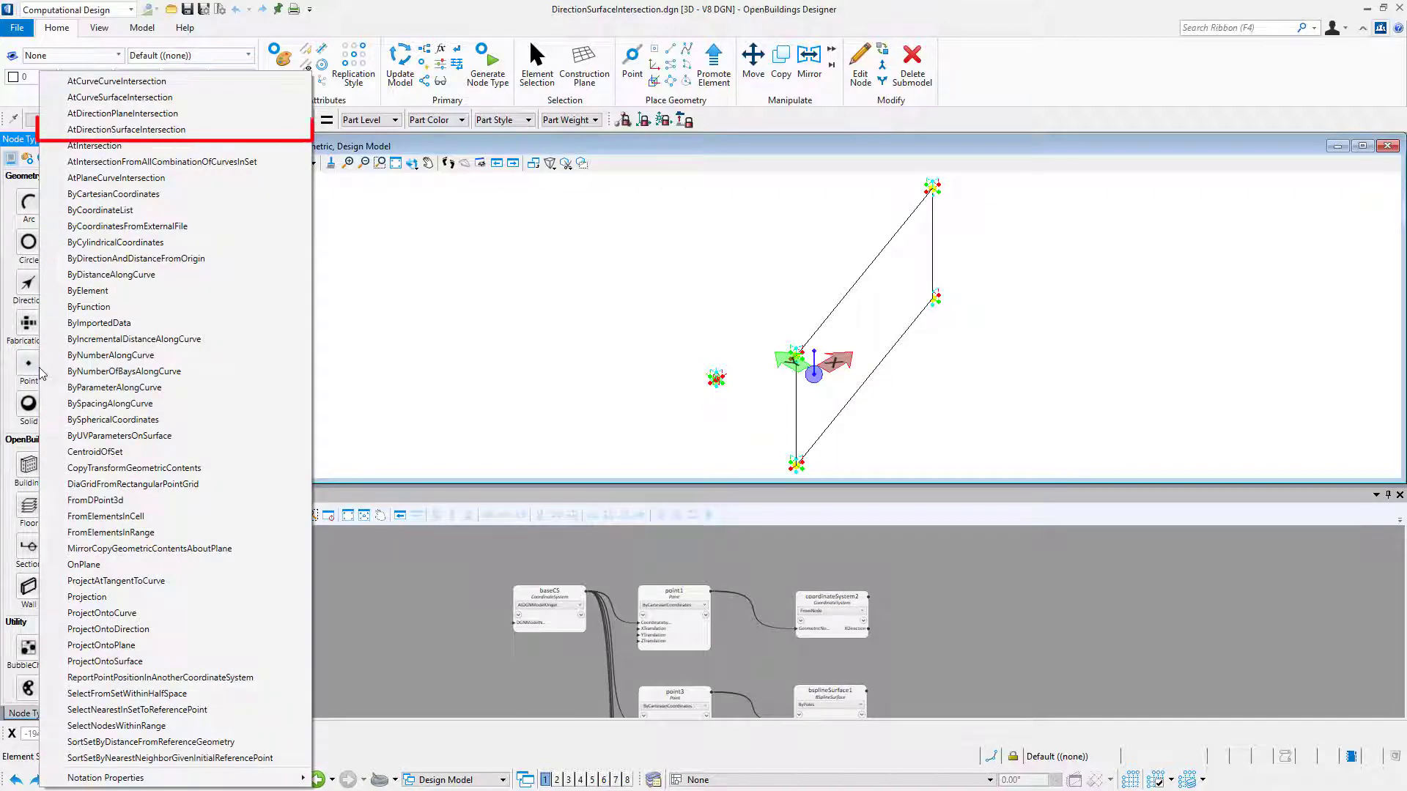
click(154, 132)
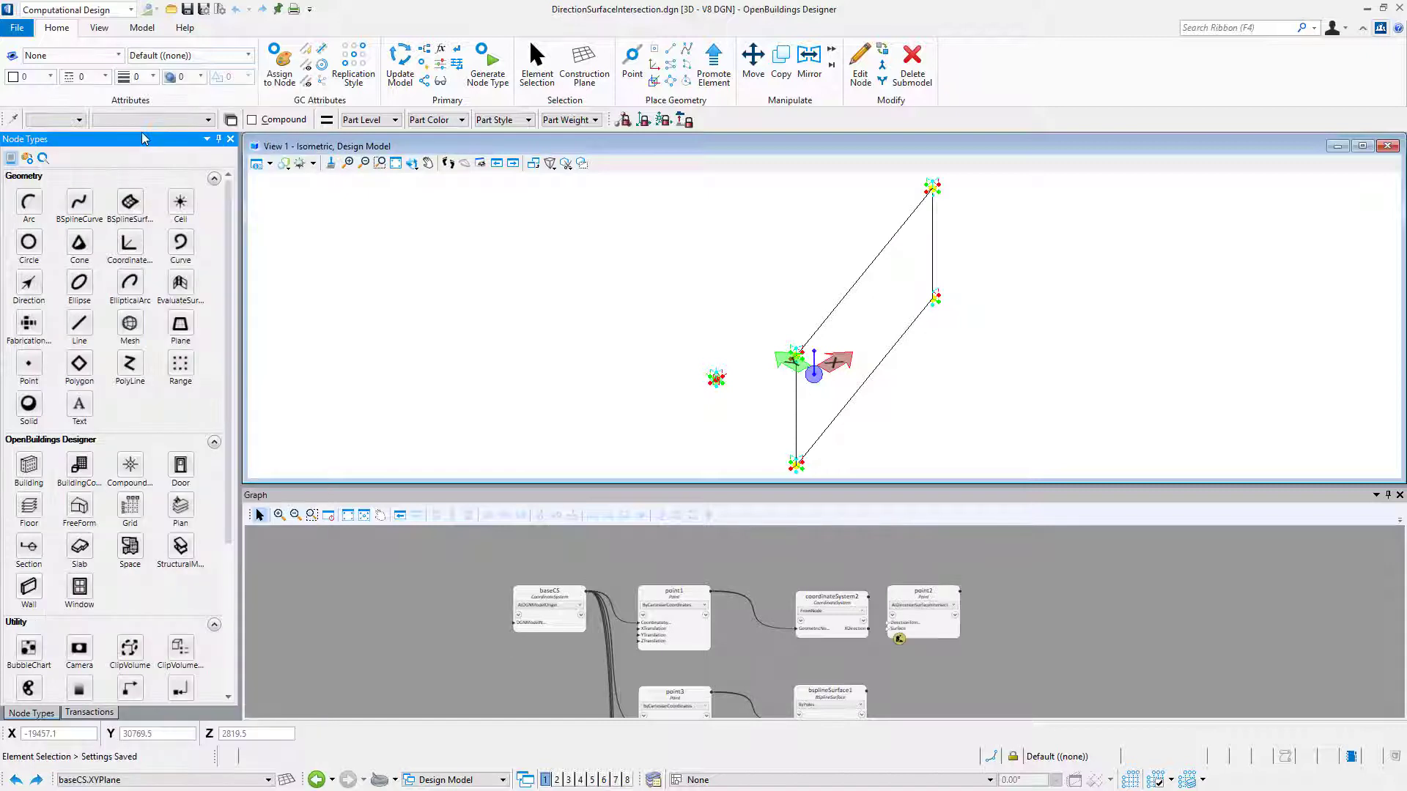
scroll(932, 617, up, 2)
drag(891, 590, 997, 621)
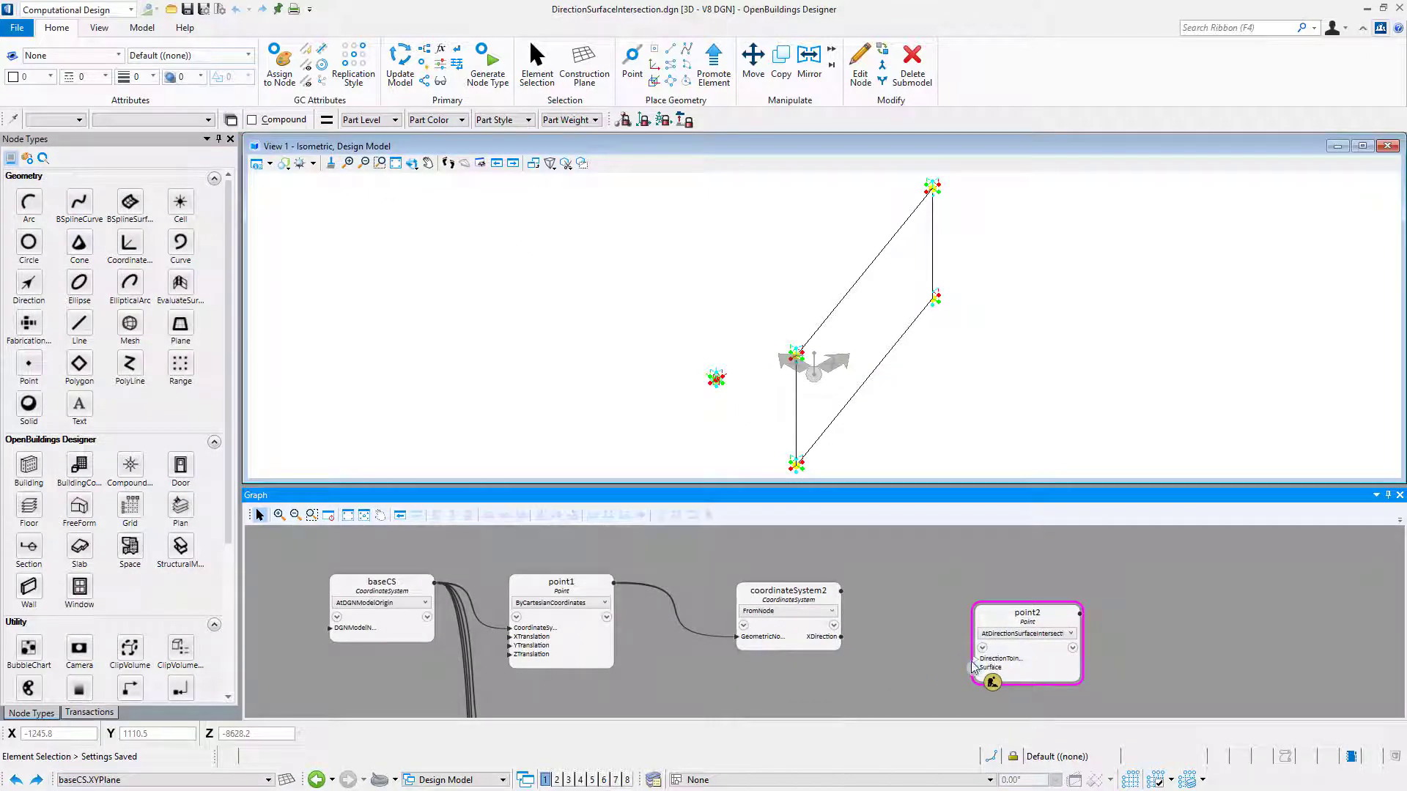
Step: Connect coordinateSystem2's XDirection and bsplineSurface1 to the DirectionToIntersect and Surface inputs of point2, and view the model from the top
drag(973, 664, 835, 643)
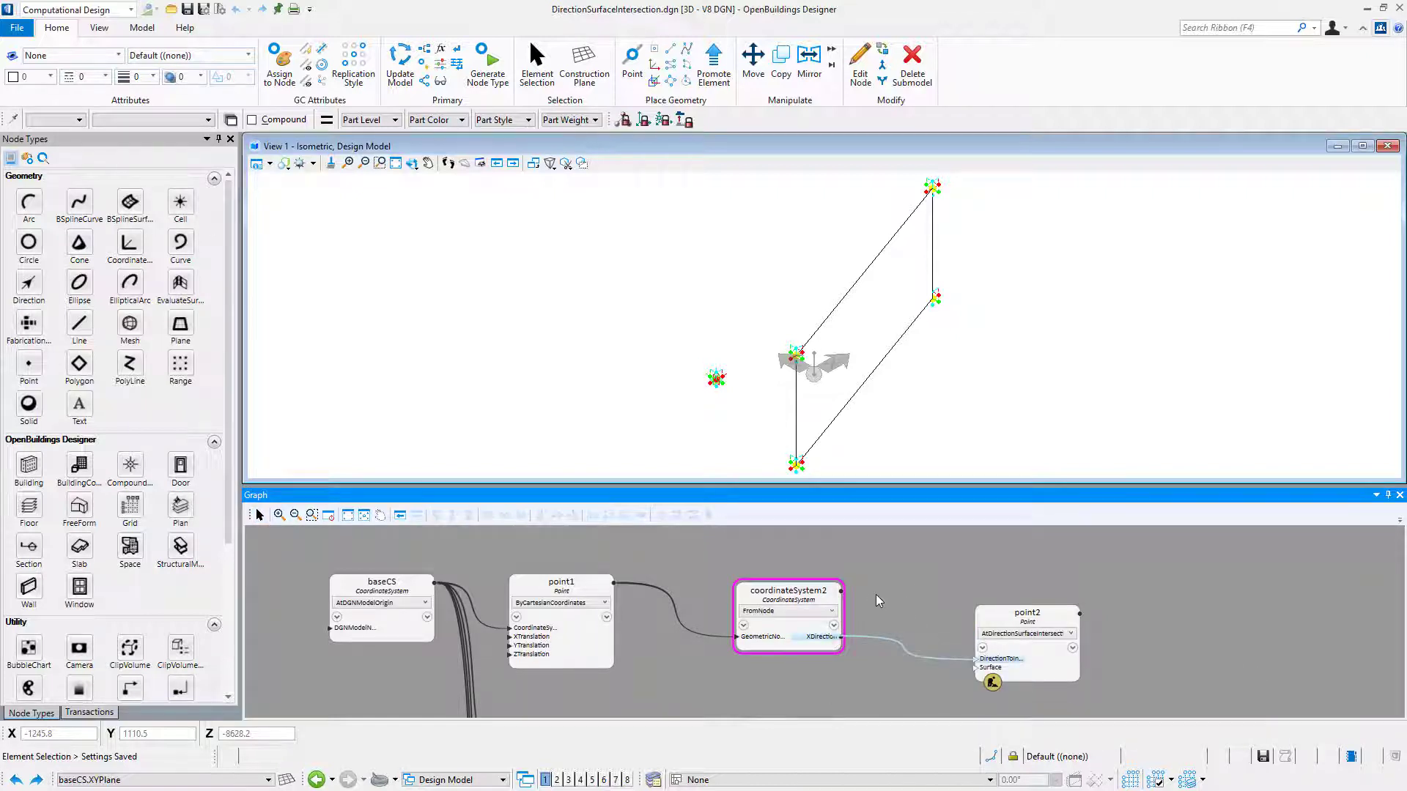
drag(928, 690, 779, 644)
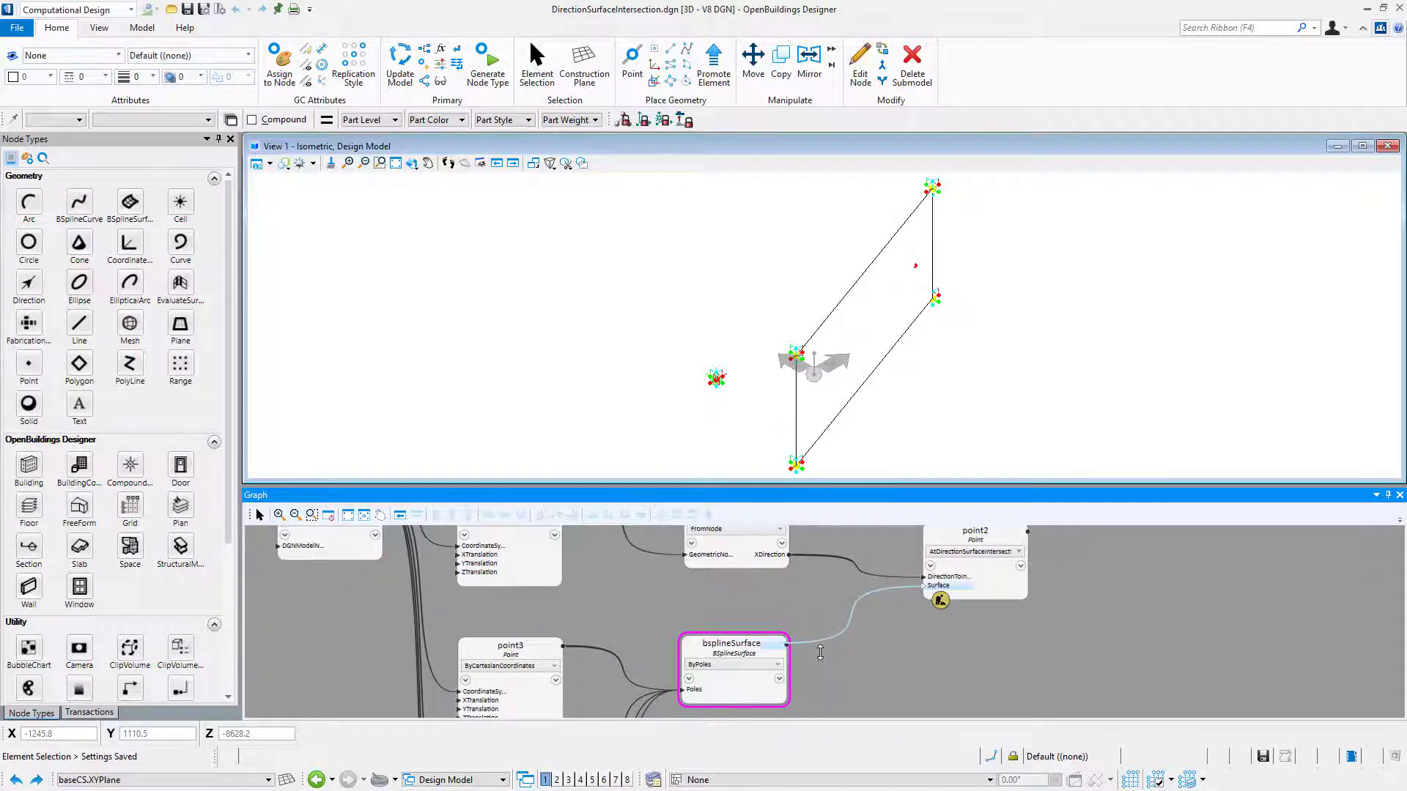
shift+right_click(992, 419)
click(993, 420)
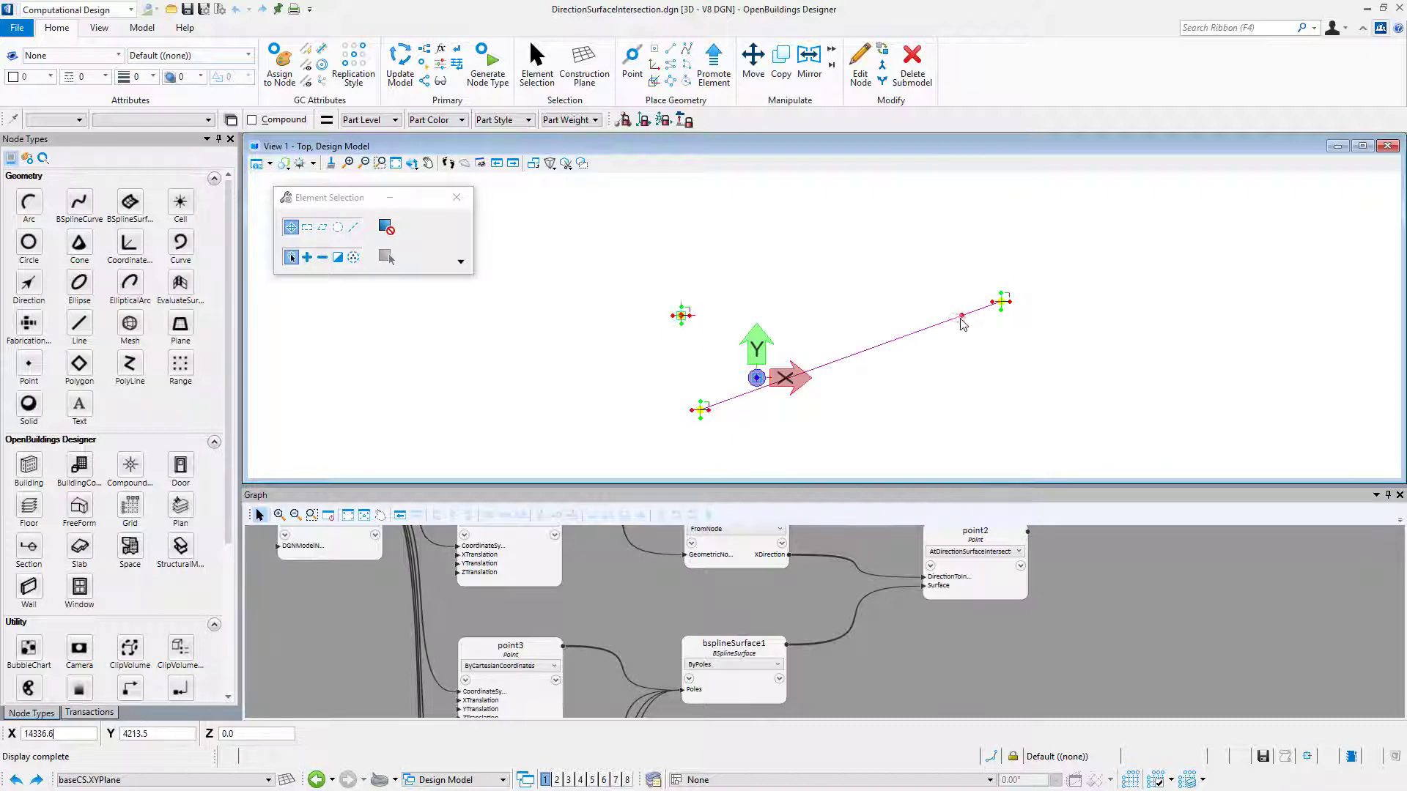
Step: Copy the point2 node and paste the duplicate below it, beside bsplineSurface1
click(986, 593)
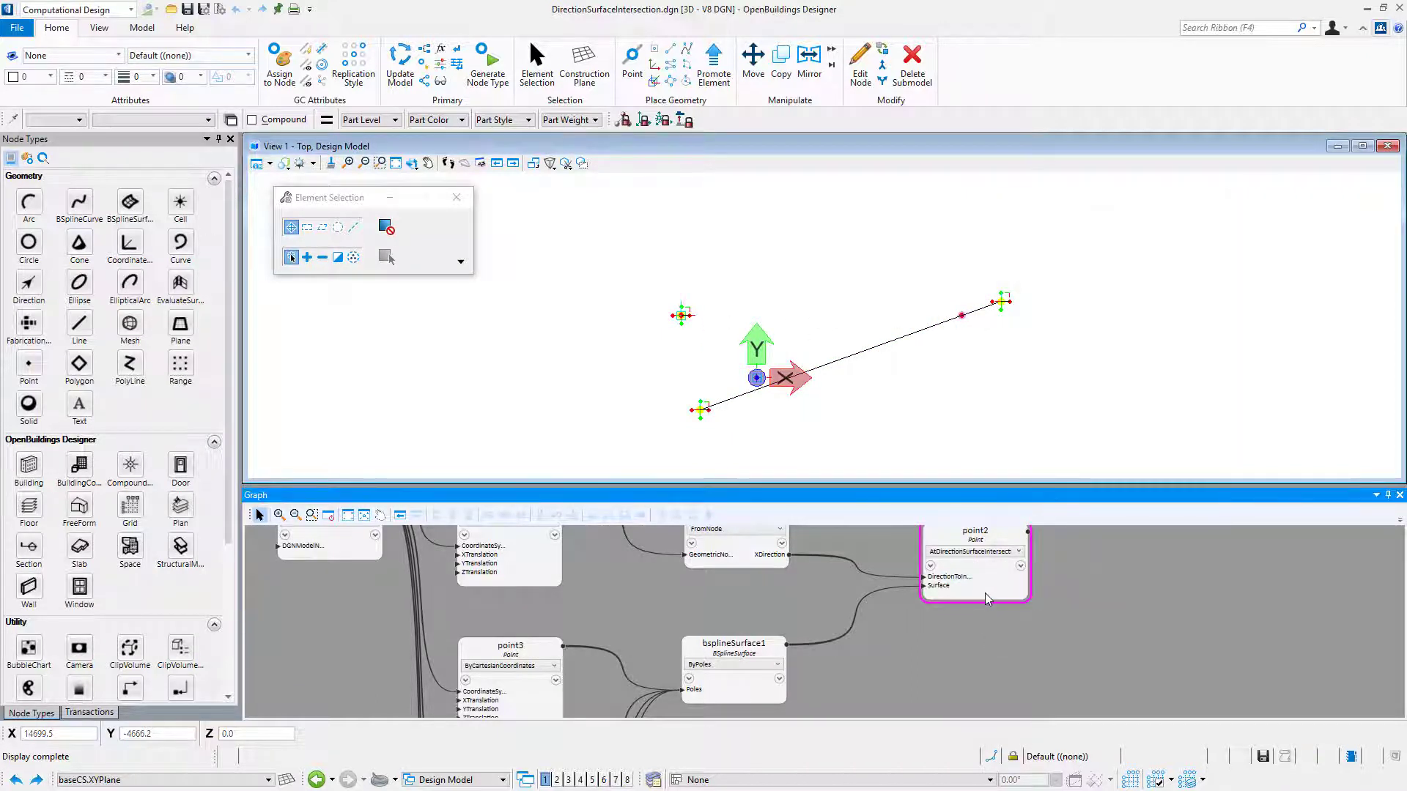
right_click(985, 598)
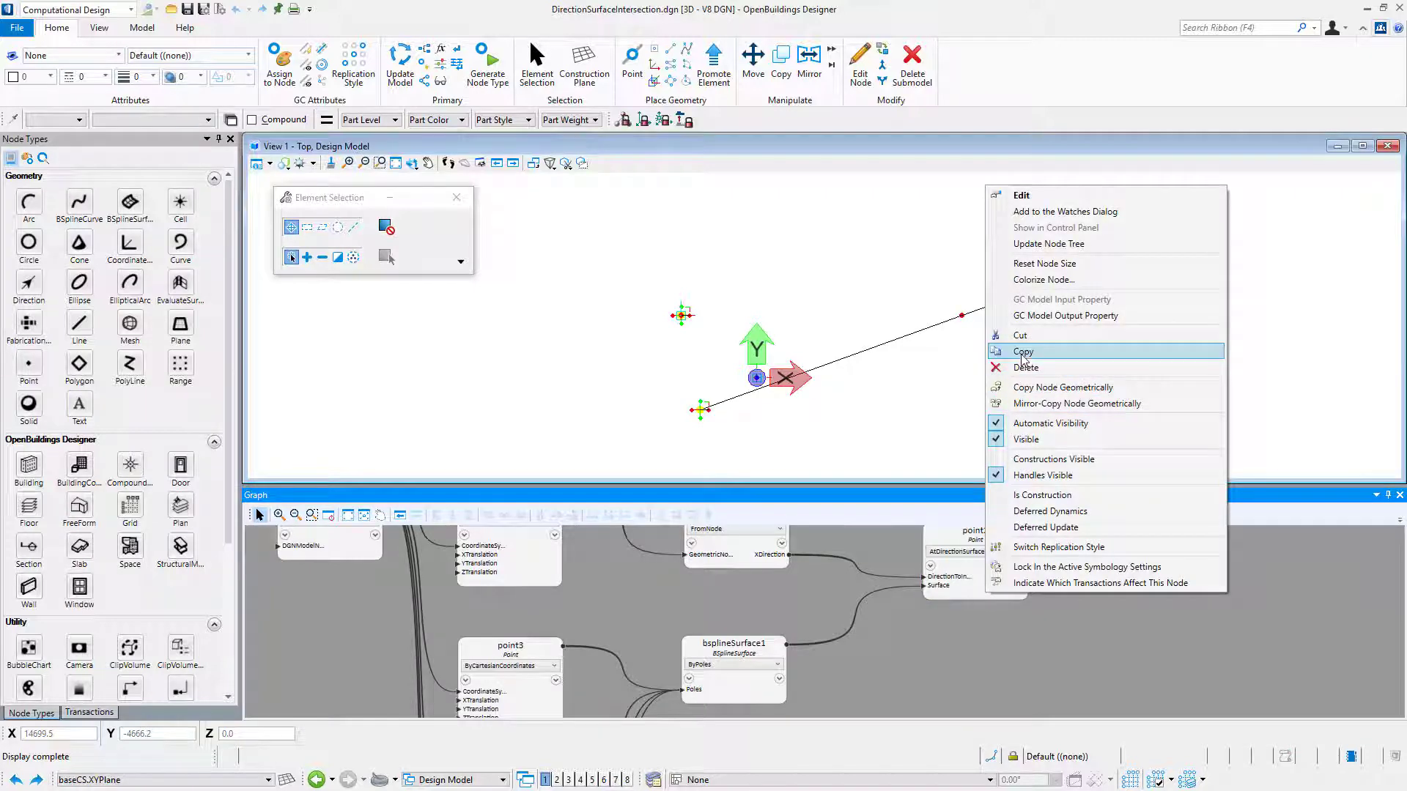
click(1017, 353)
middle_drag(960, 649, 960, 614)
right_click(947, 661)
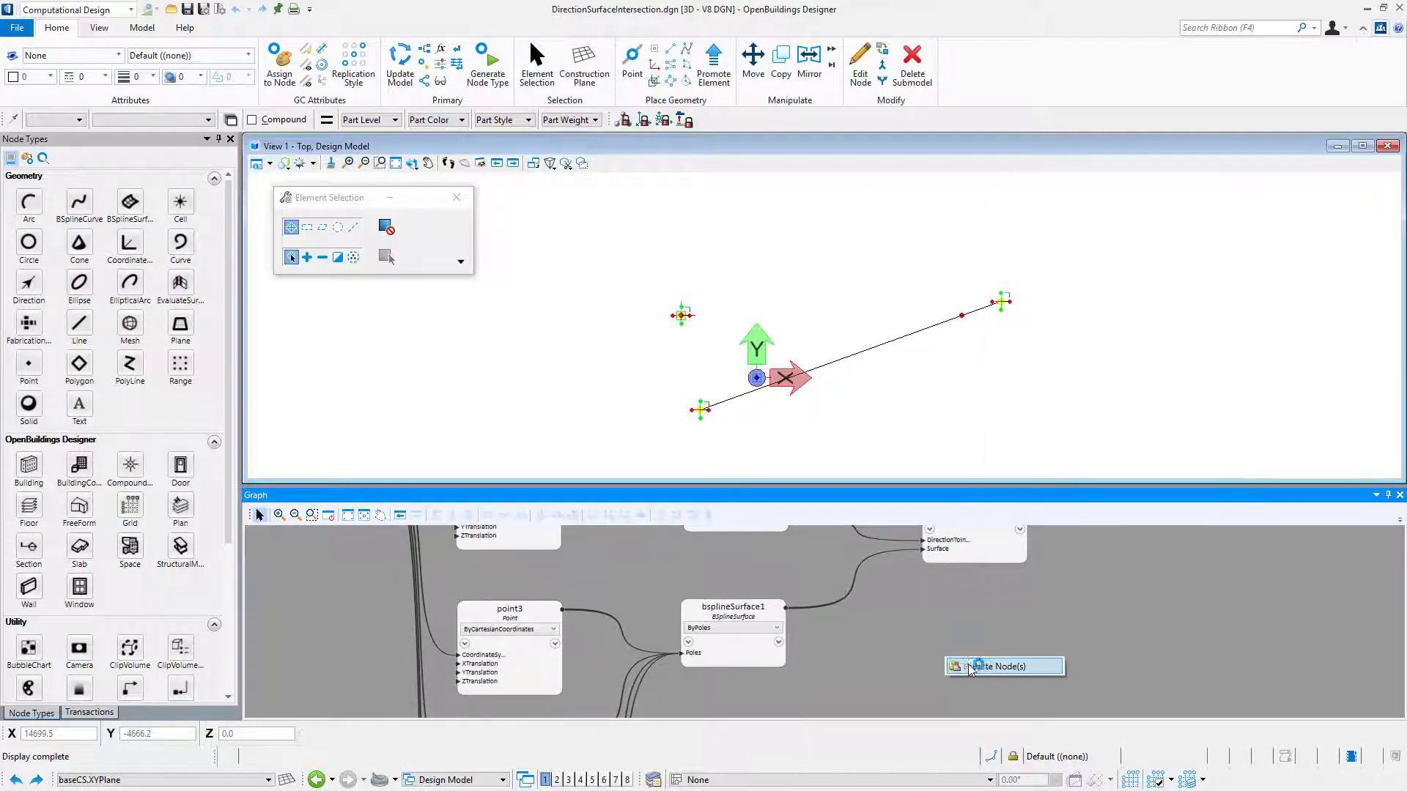
click(979, 668)
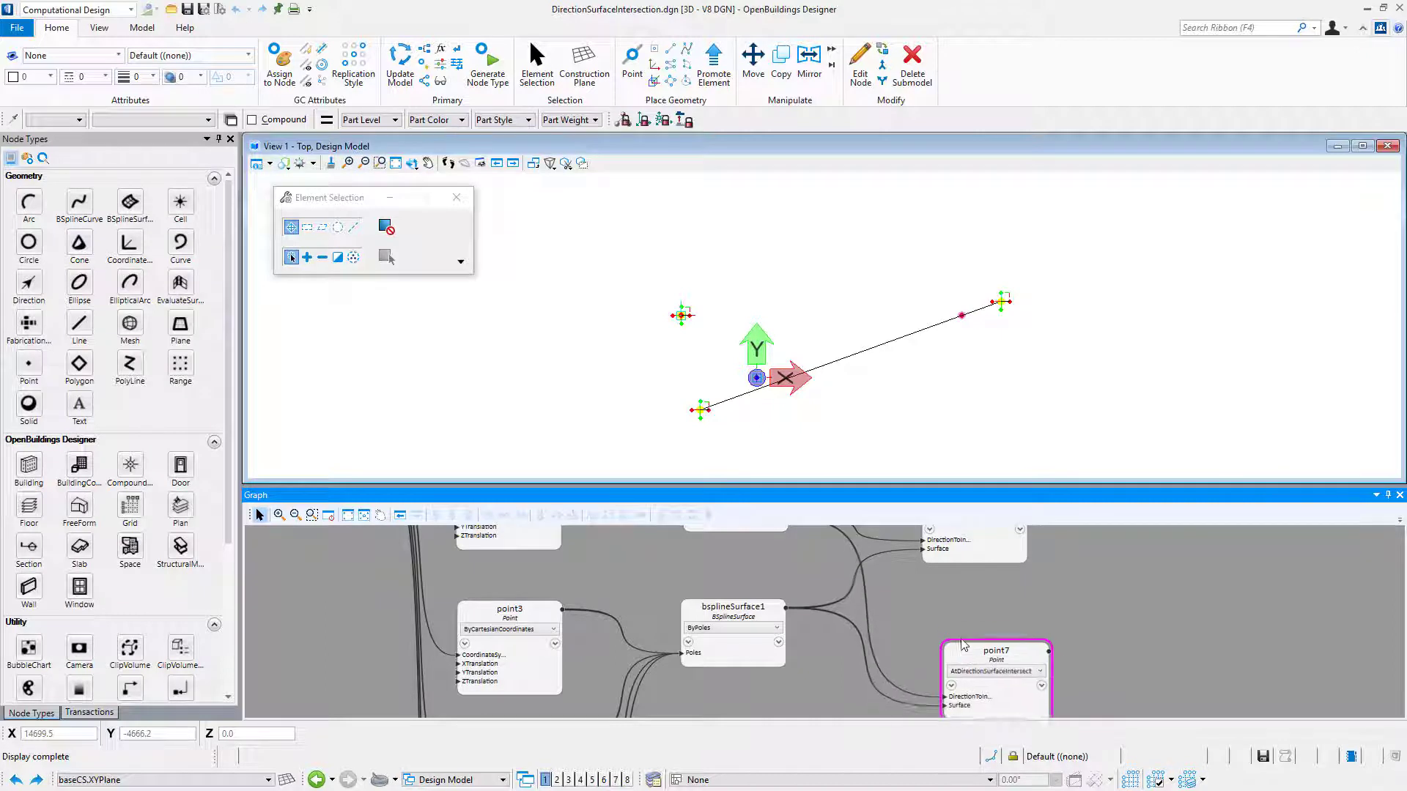
Step: Rewire the copied point's DirectionToIntersect input from coordinateSystem2's XDirection to a newly exposed XDirection output on baseCS
click(925, 683)
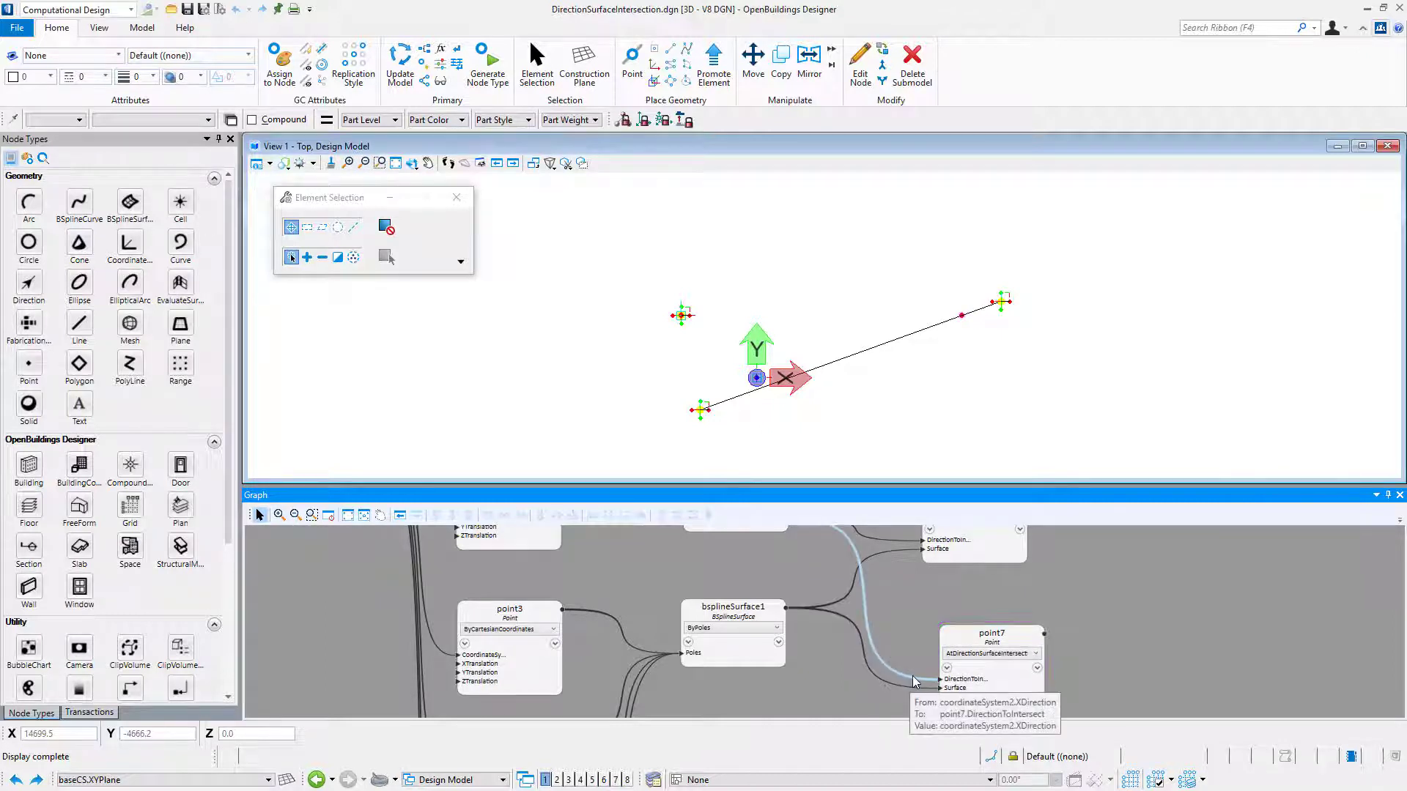
right_click(918, 682)
click(955, 693)
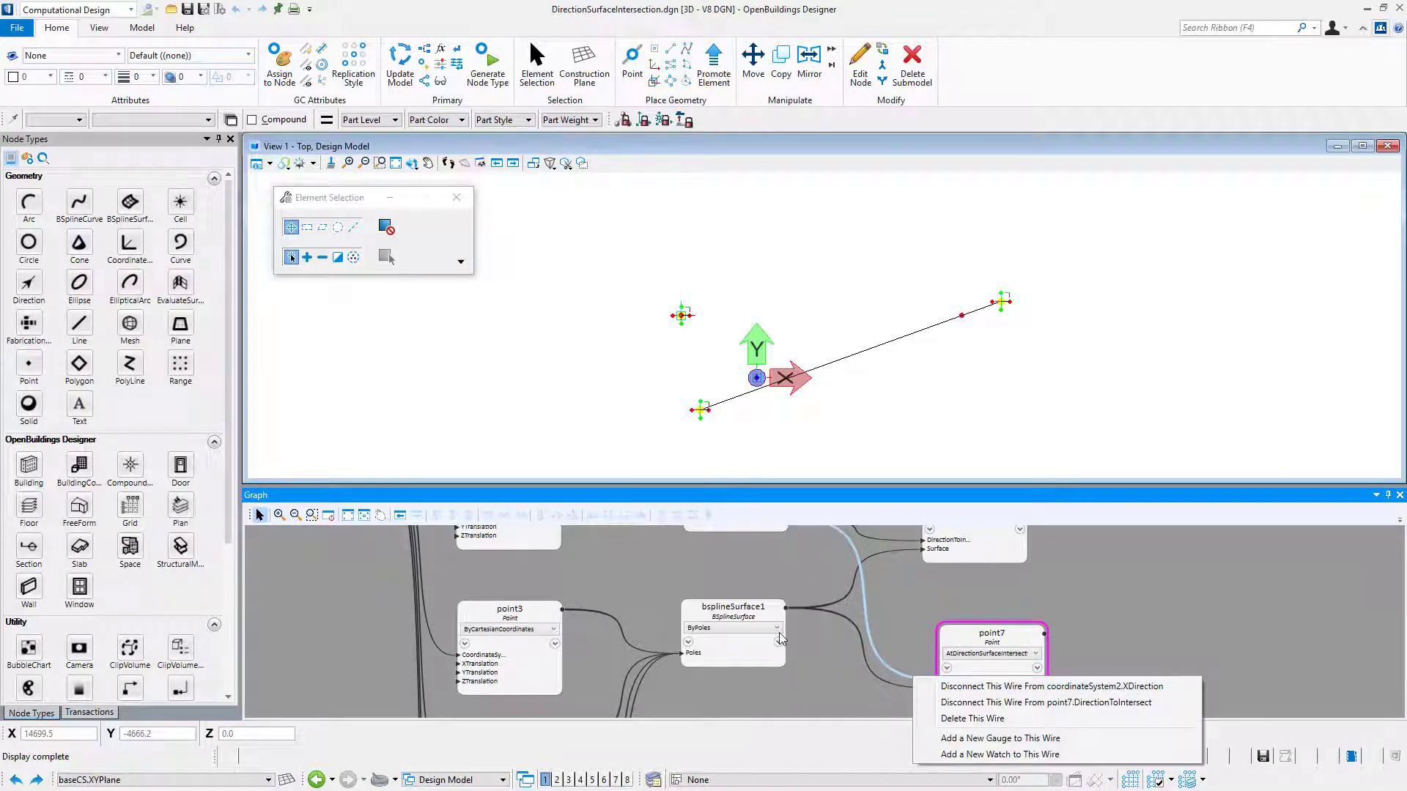
middle_drag(345, 573, 700, 656)
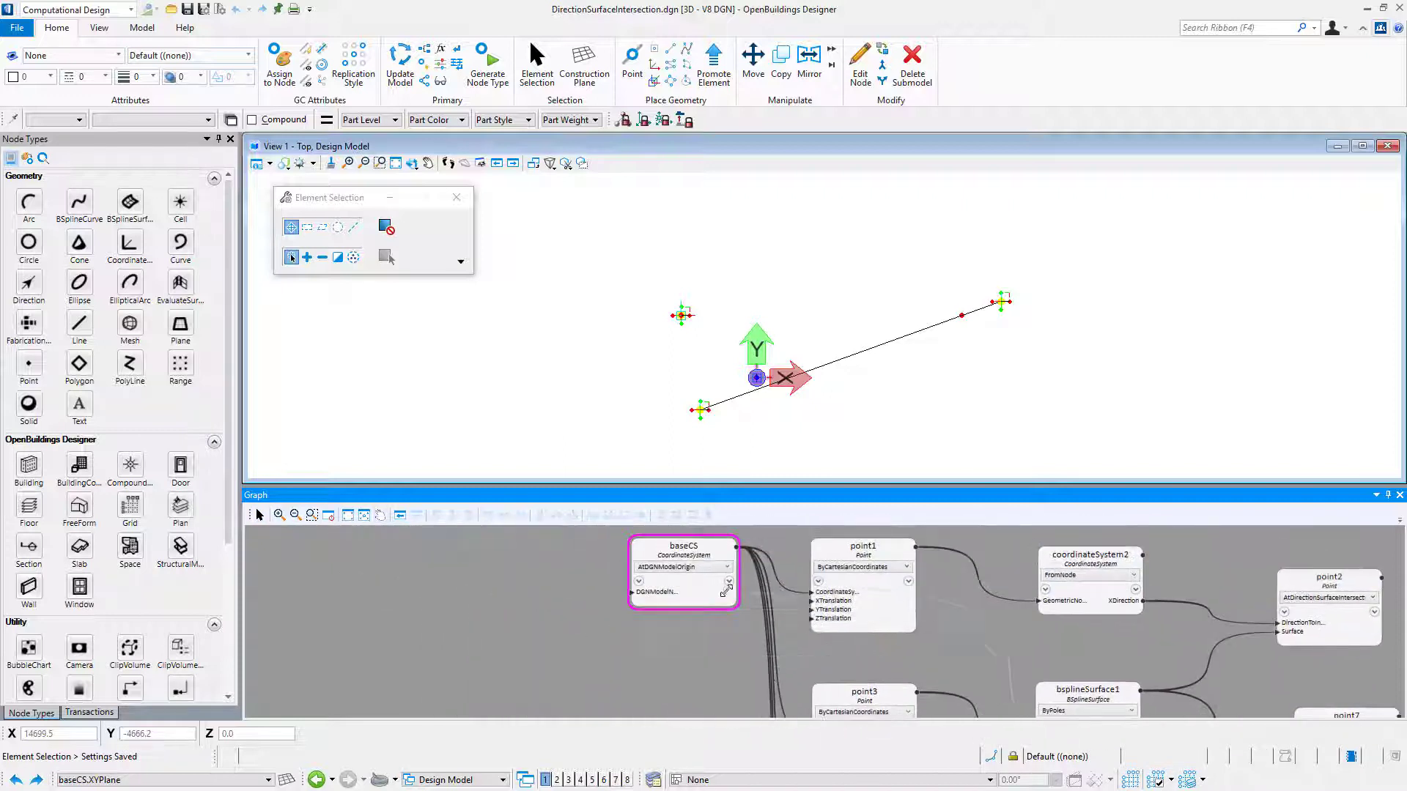
click(728, 581)
scroll(799, 648, down, 1)
scroll(798, 649, down, 4)
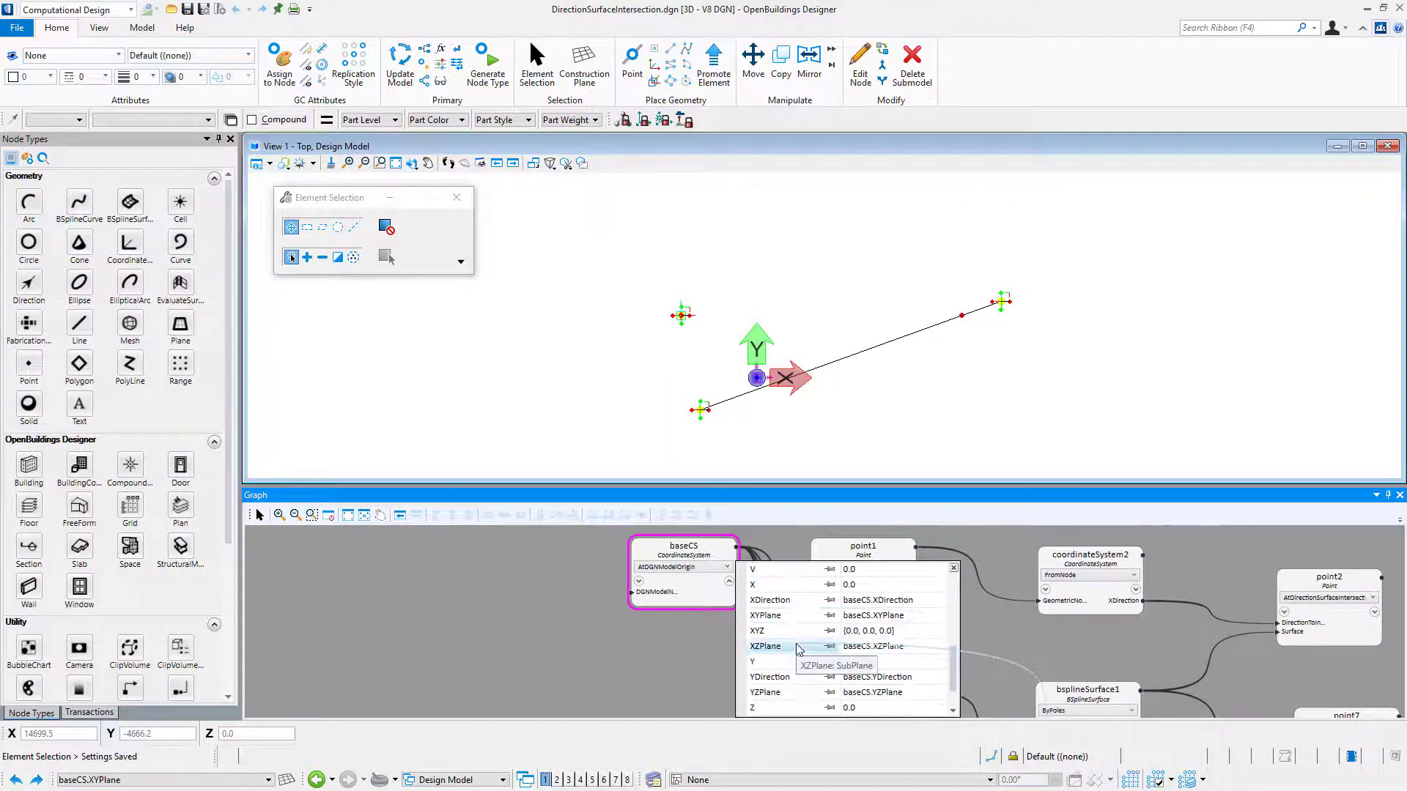
drag(828, 605, 725, 595)
scroll(774, 377, up, 5)
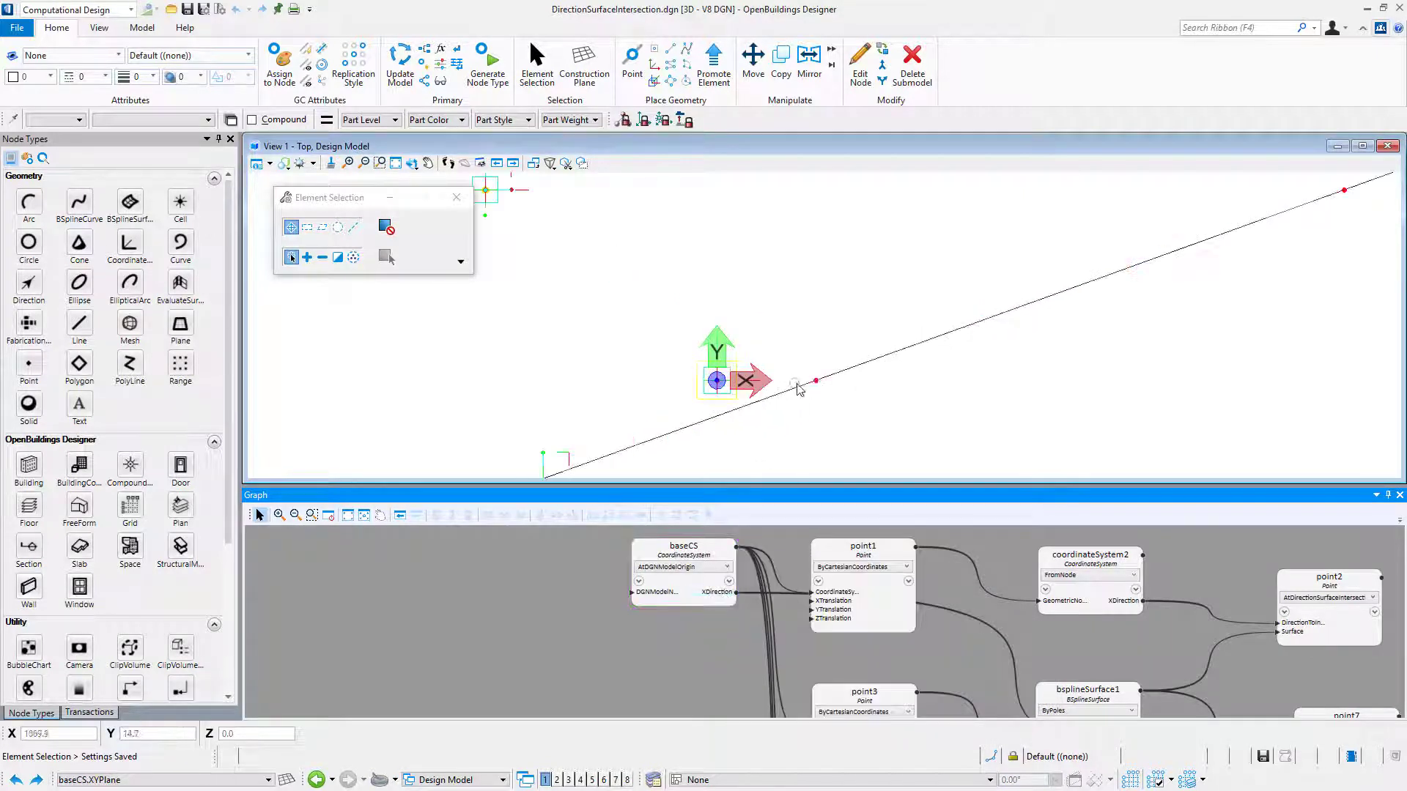
scroll(807, 415, down, 5)
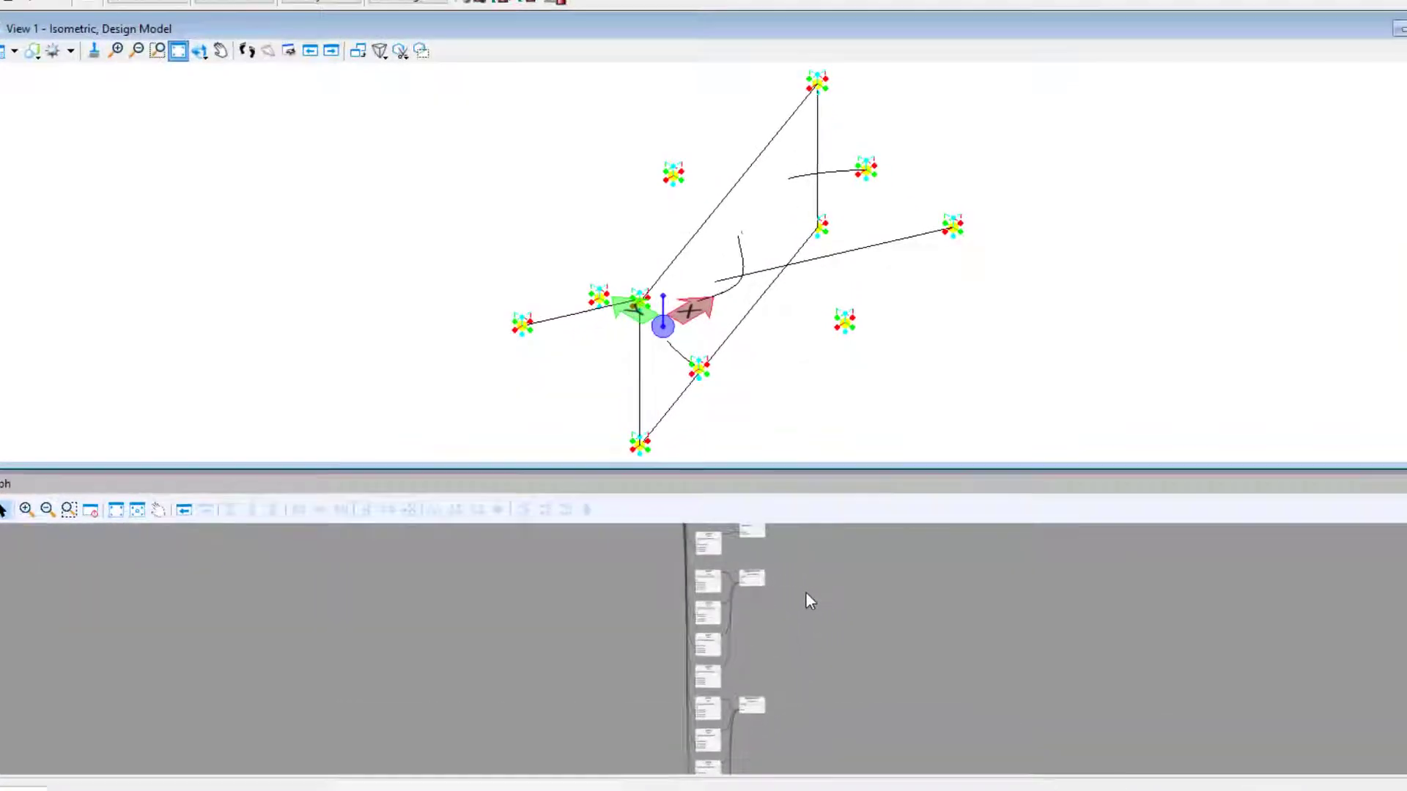
Step: Highlight curve1, bsplineSurface1 and bsplineCurve1 one after another in the graph to examine their geometry in the model
scroll(819, 685, up, 4)
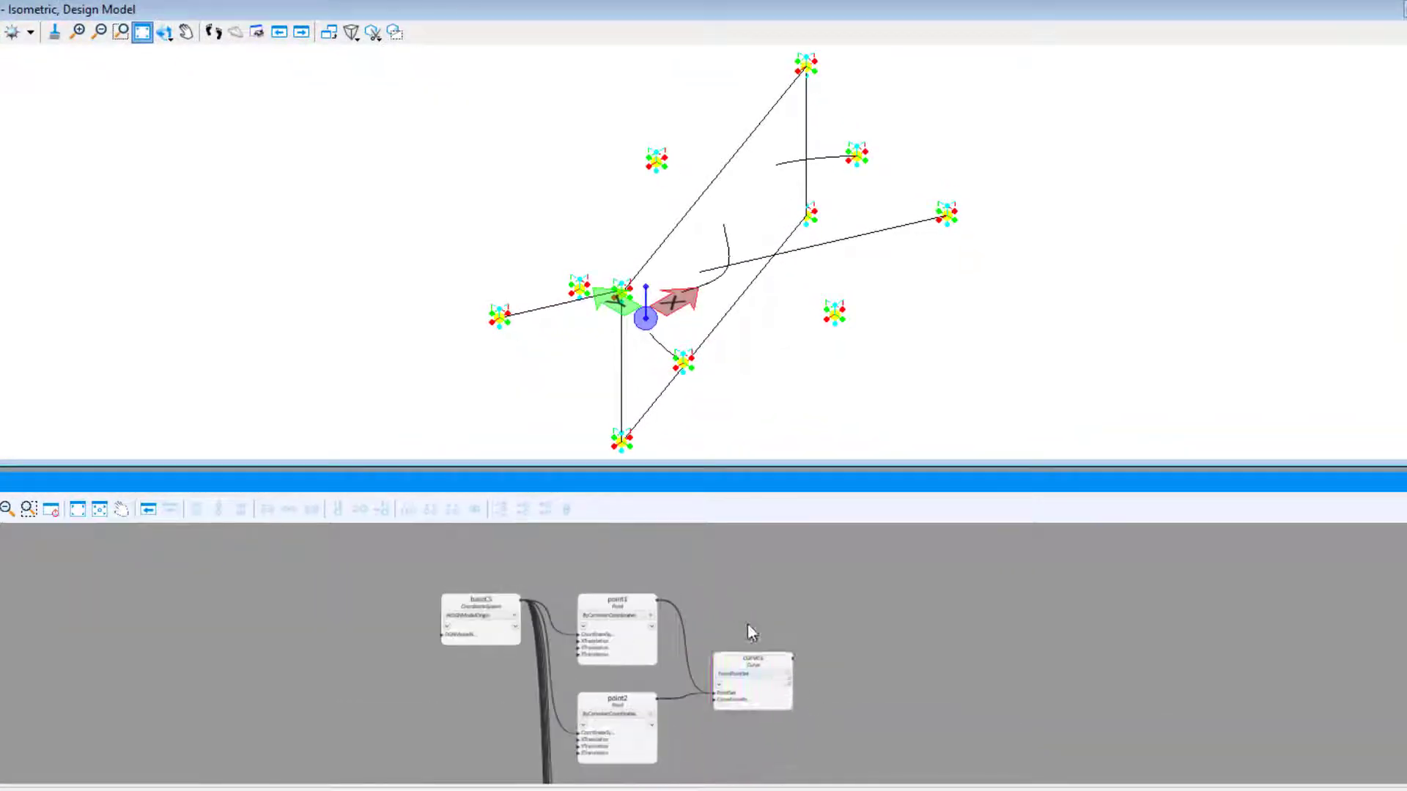
click(767, 696)
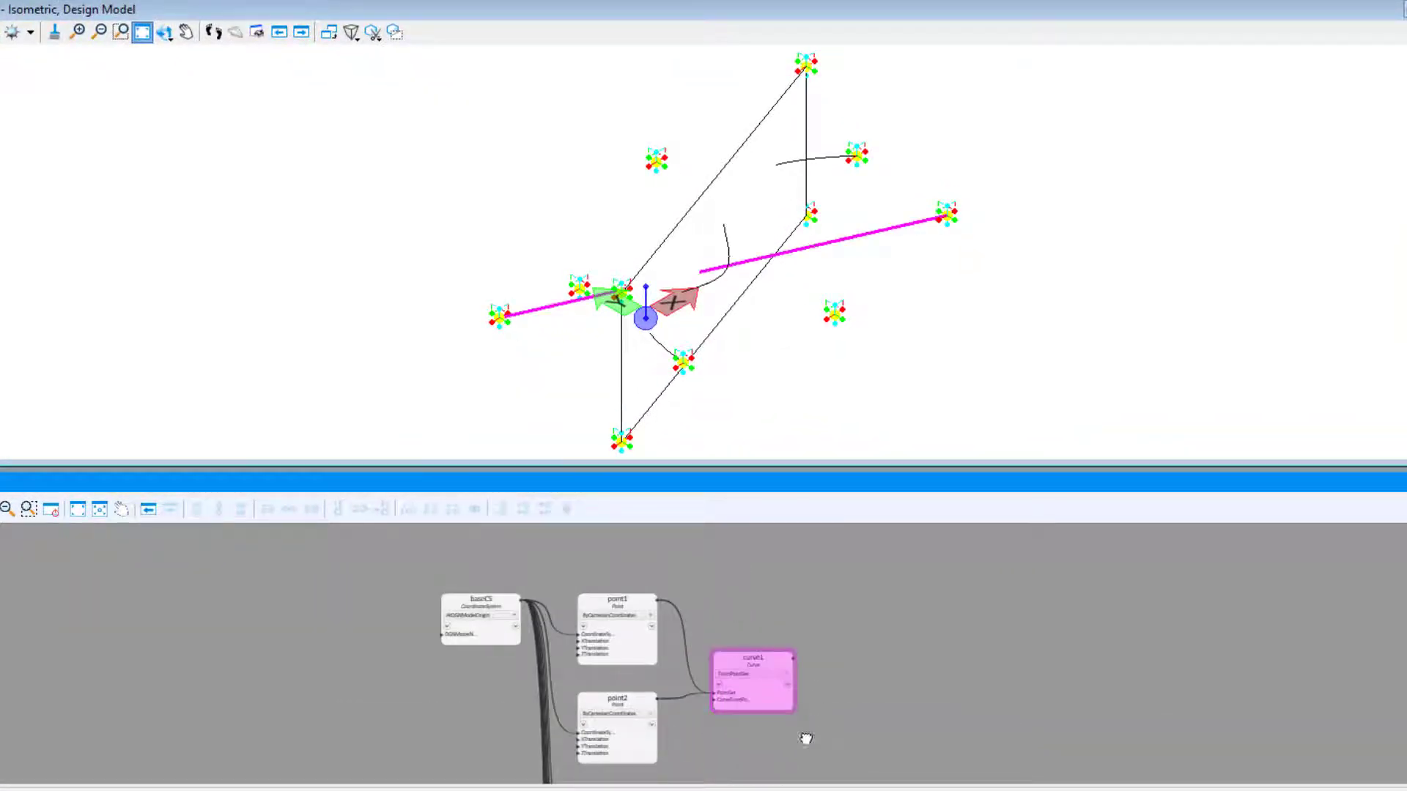
scroll(764, 670, down, 3)
click(763, 680)
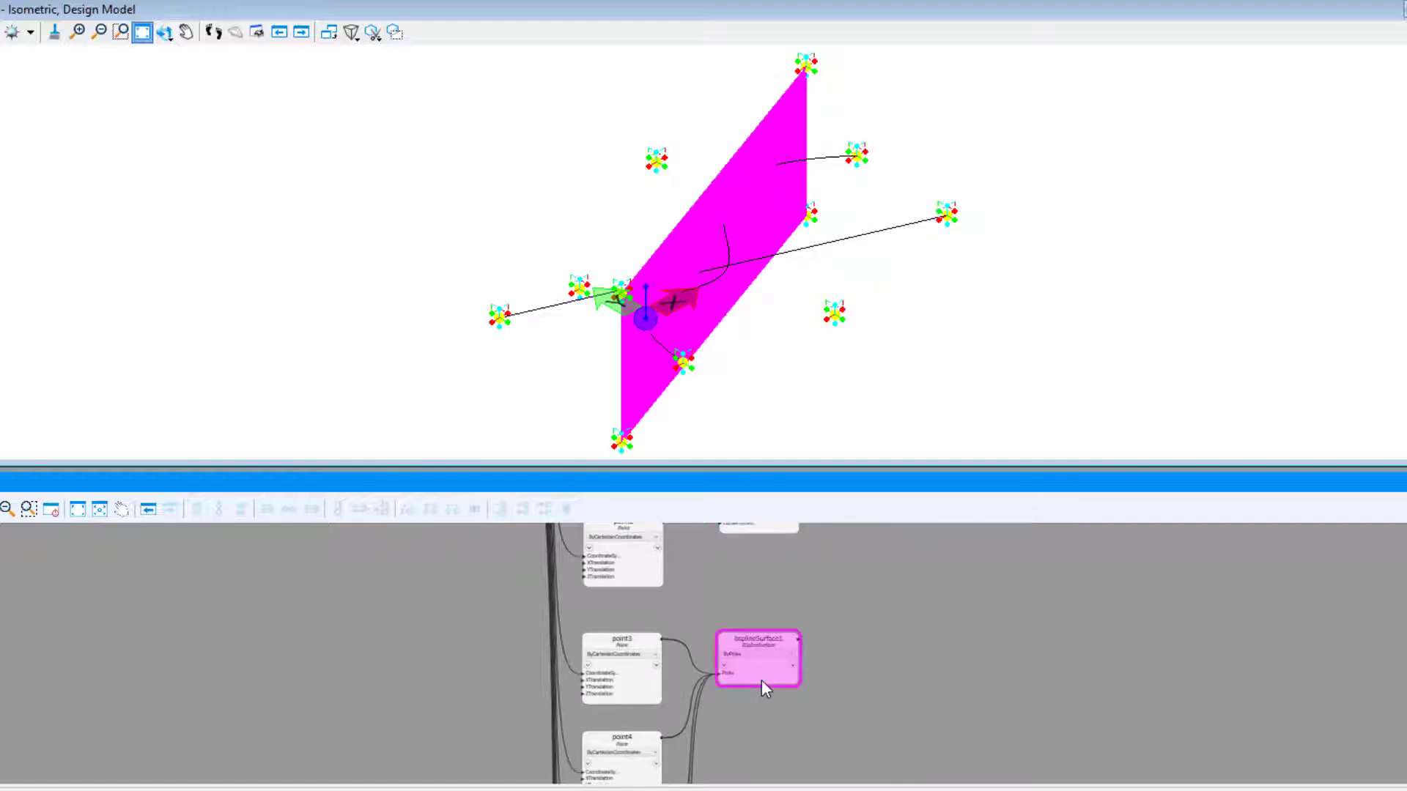
scroll(766, 696, down, 3)
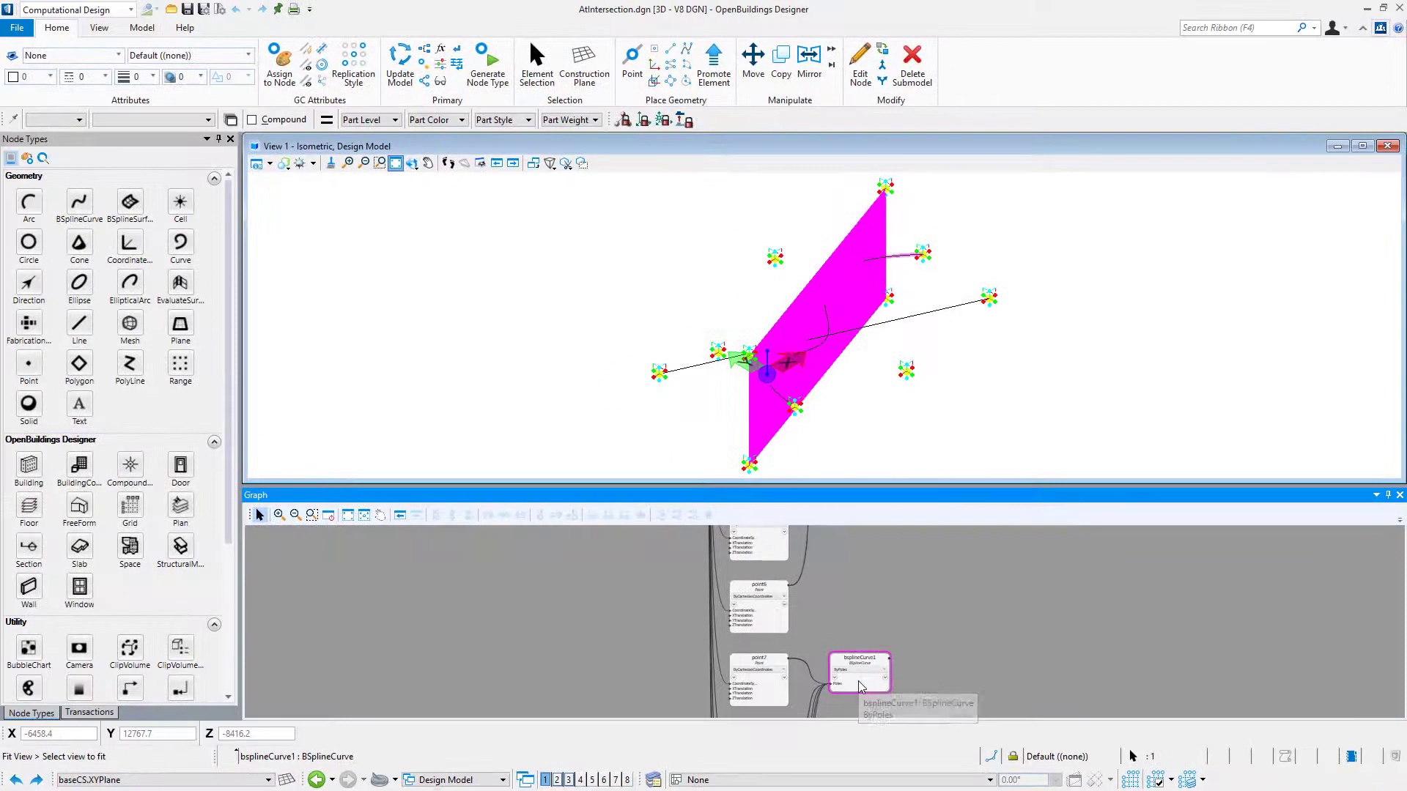
click(837, 697)
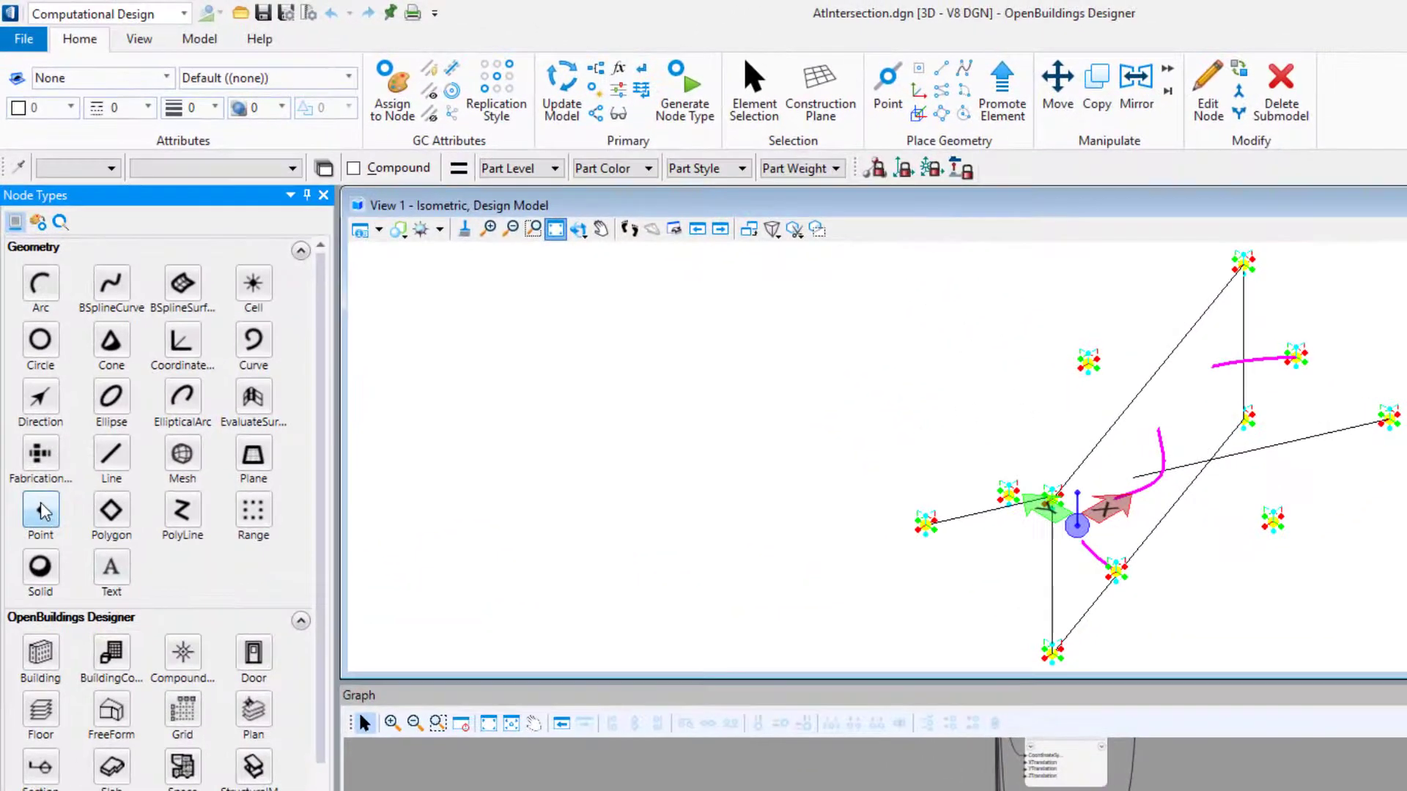
Step: Add a Point node using the AtIntersection technique and place it beside curve1
click(41, 512)
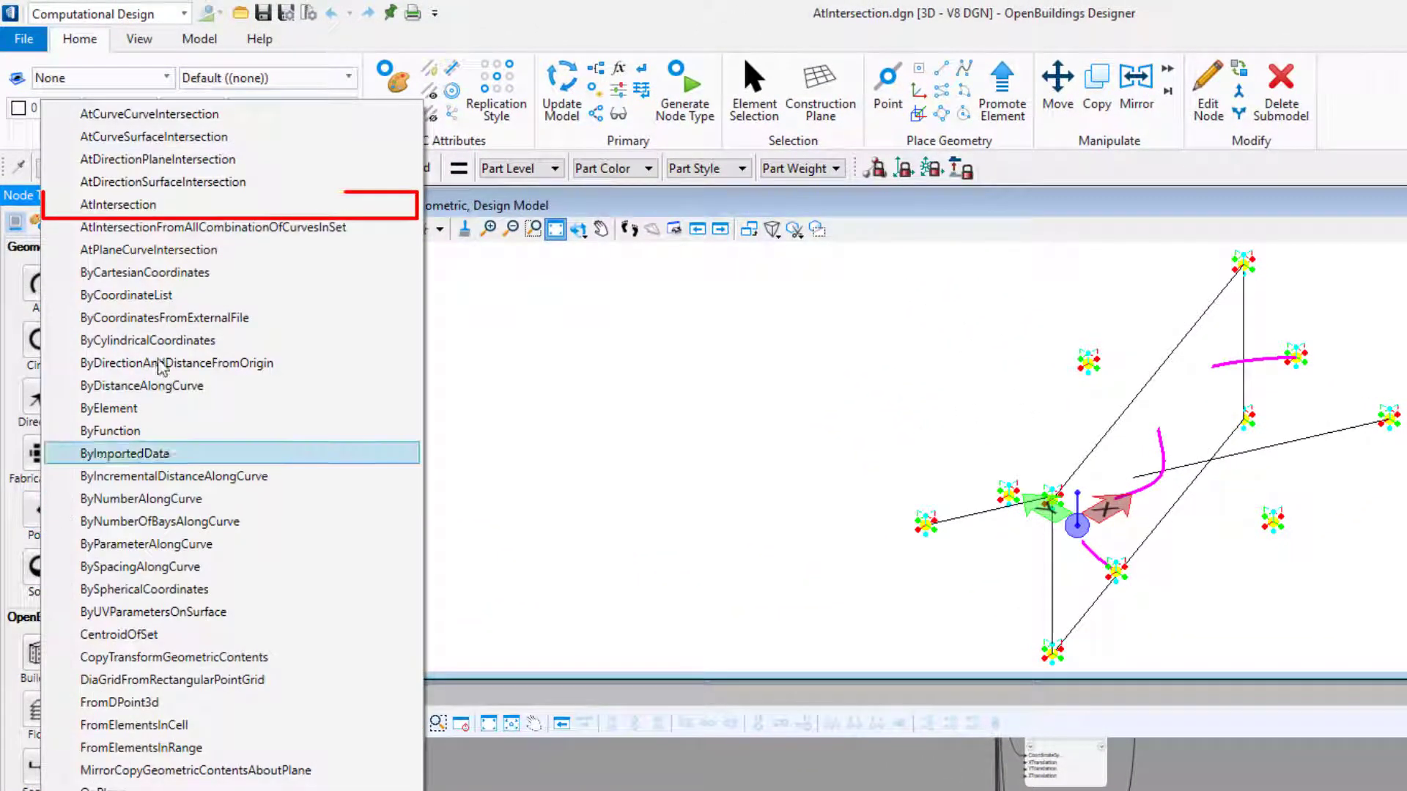
click(197, 206)
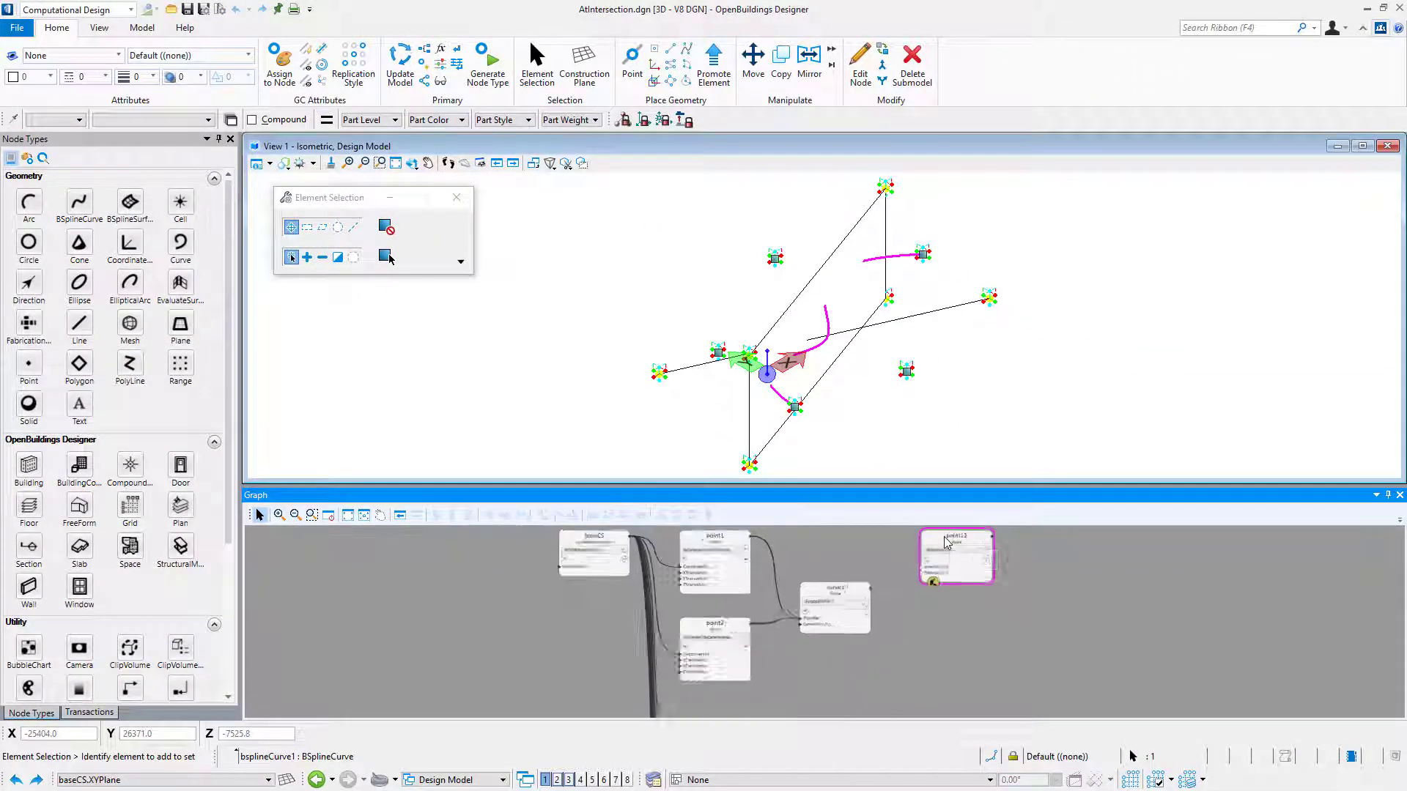
drag(933, 540, 976, 661)
middle_drag(927, 673, 925, 619)
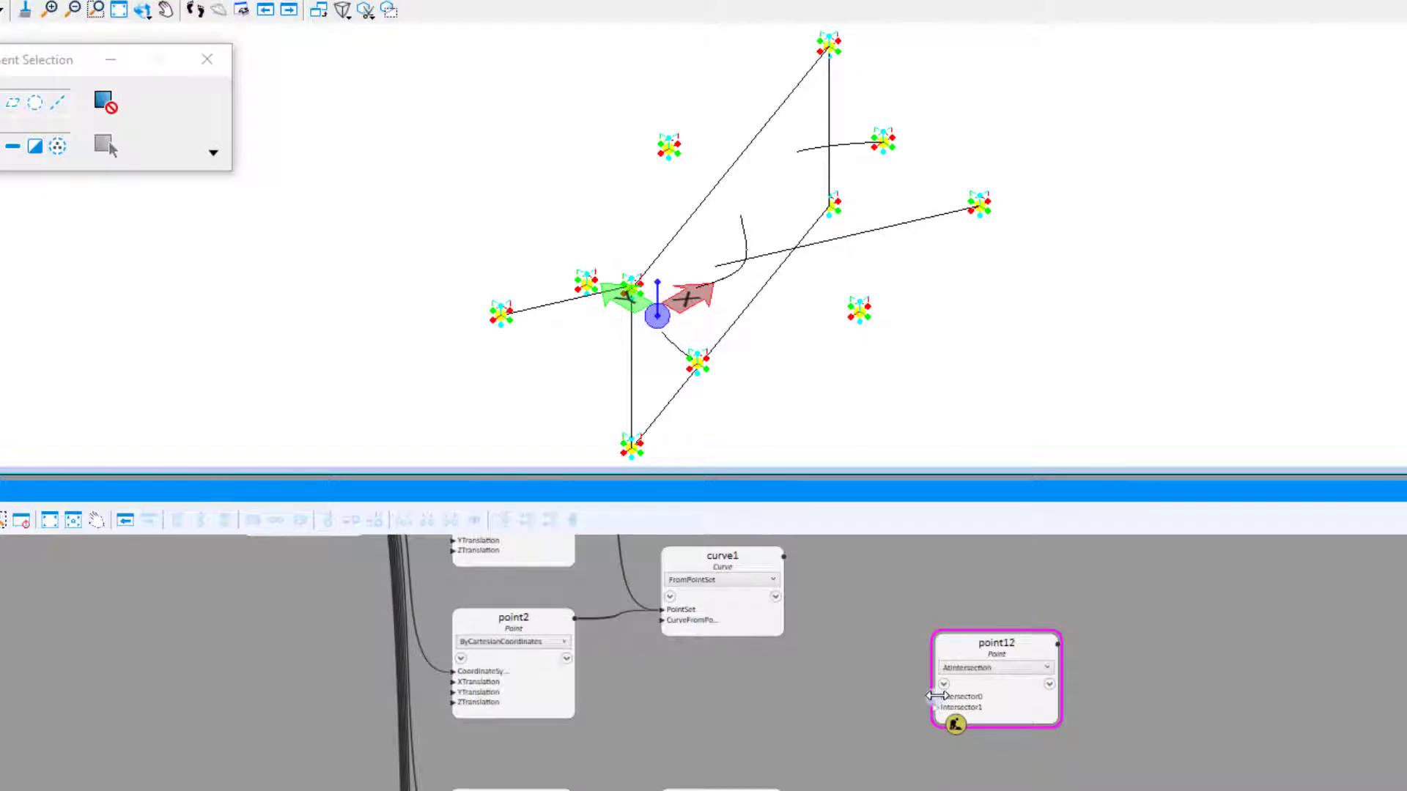
Step: Connect curve1 to Intersector0 and bsplineSurface1 to Intersector1 of the new Point node, and inspect the intersection in the model
drag(938, 696, 784, 557)
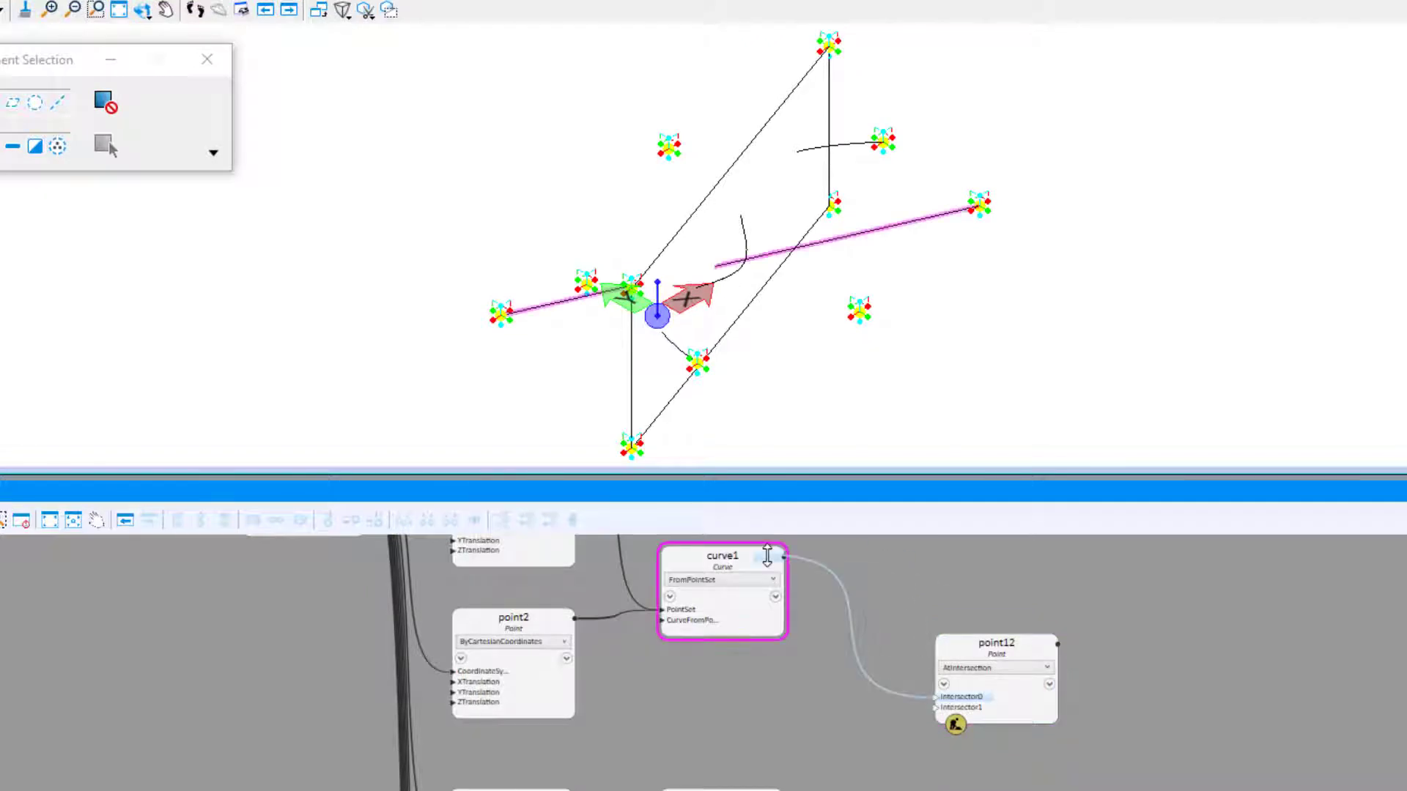
drag(937, 707, 796, 720)
click(1036, 633)
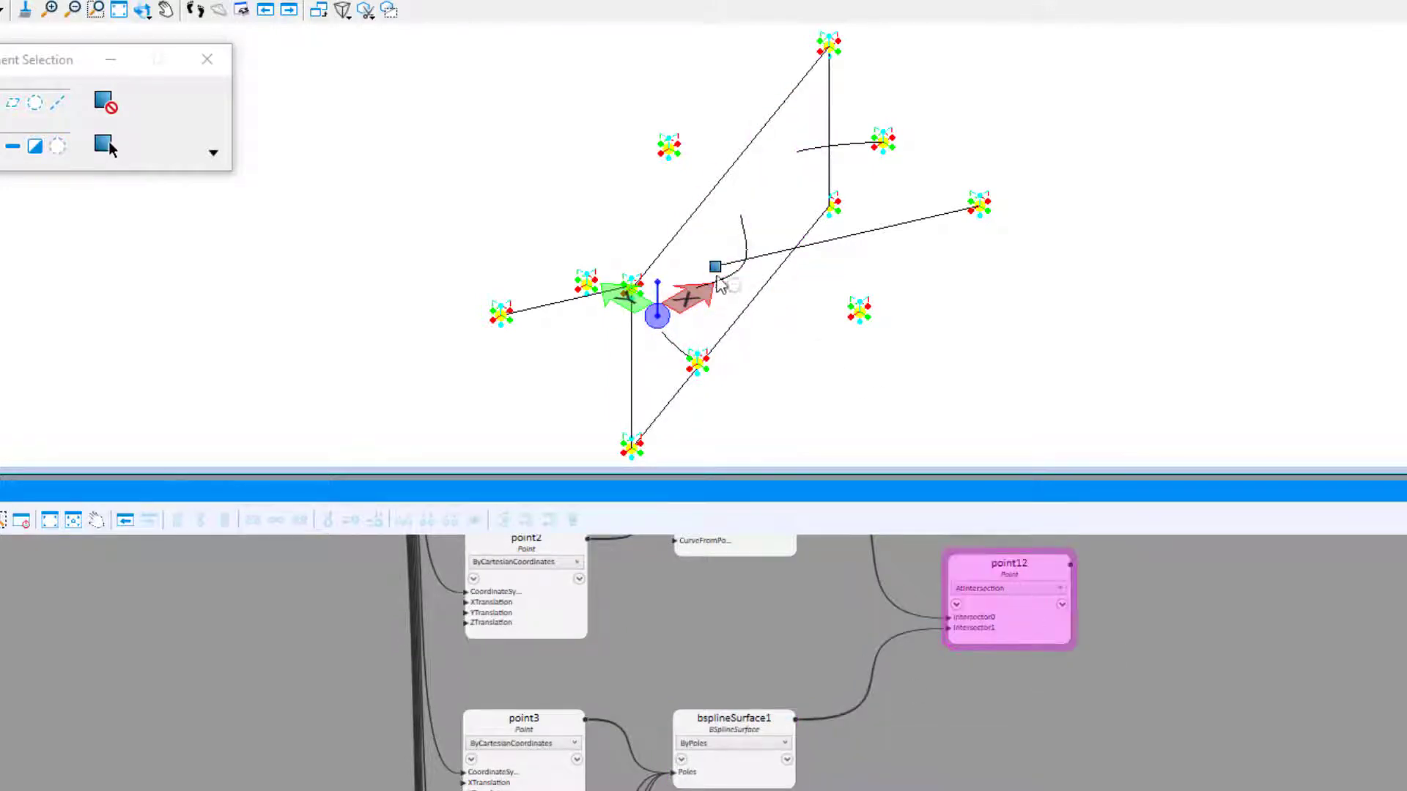
scroll(716, 267, up, 5)
scroll(700, 300, down, 5)
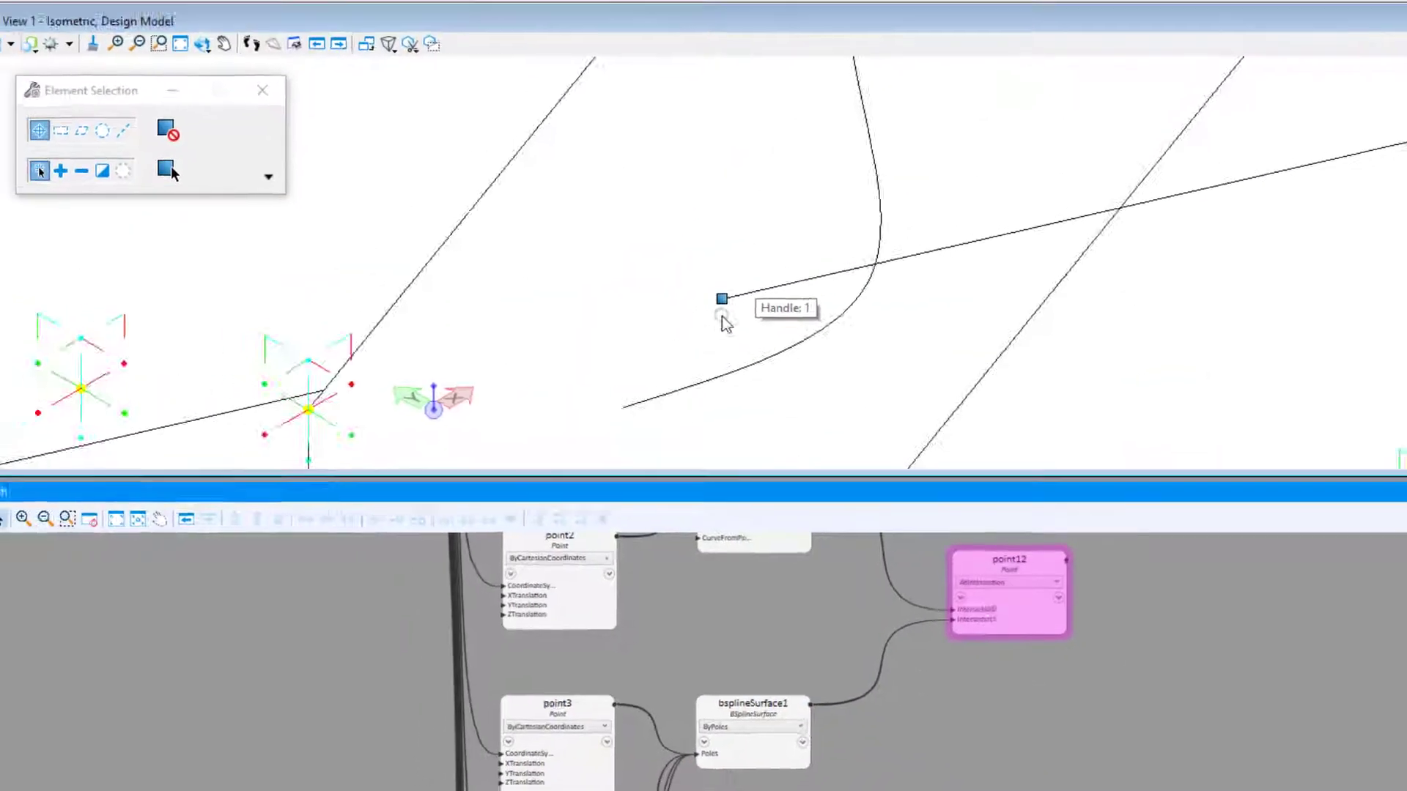
click(837, 426)
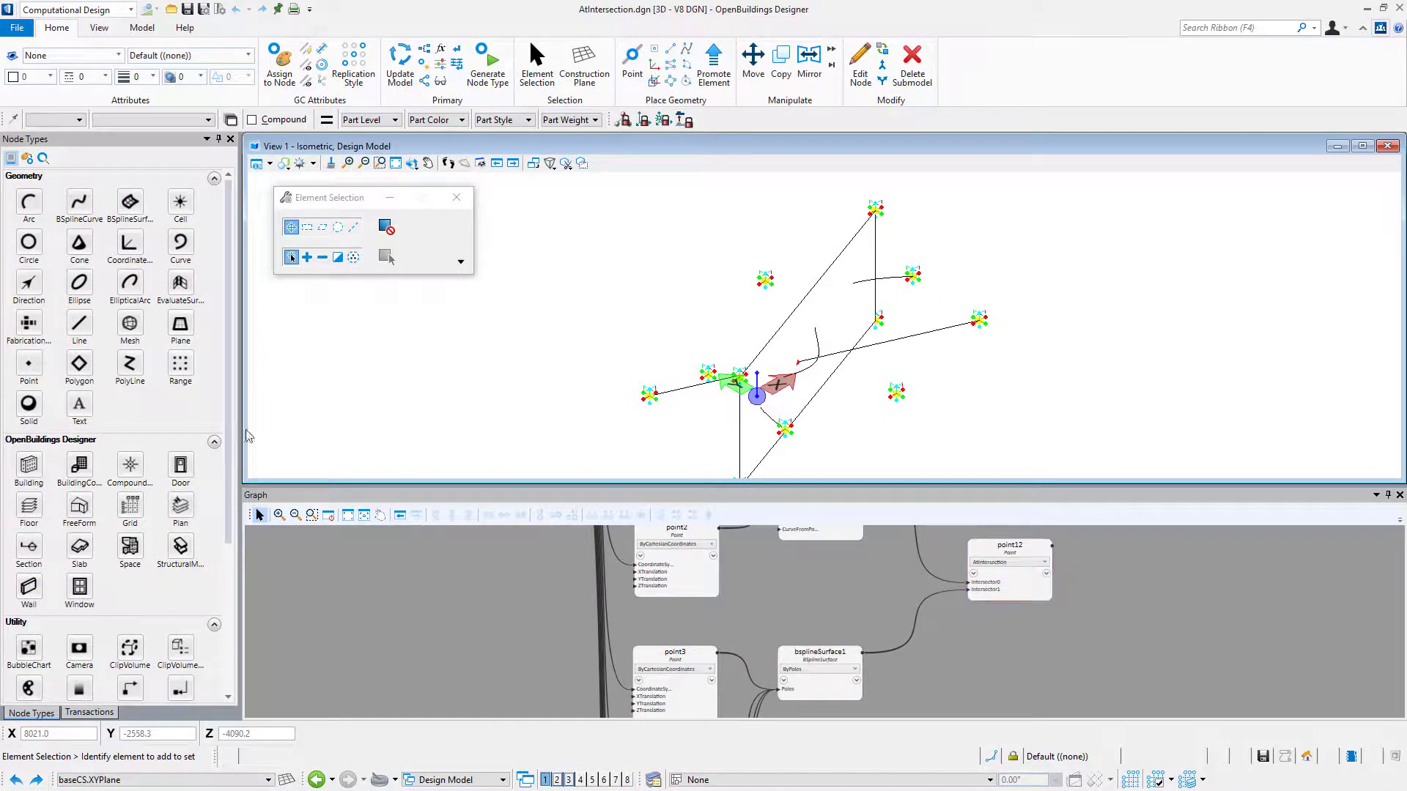
Step: Add a second Point node using the AtIntersection technique and position it below and beside bsplineSurface1
right_click(28, 366)
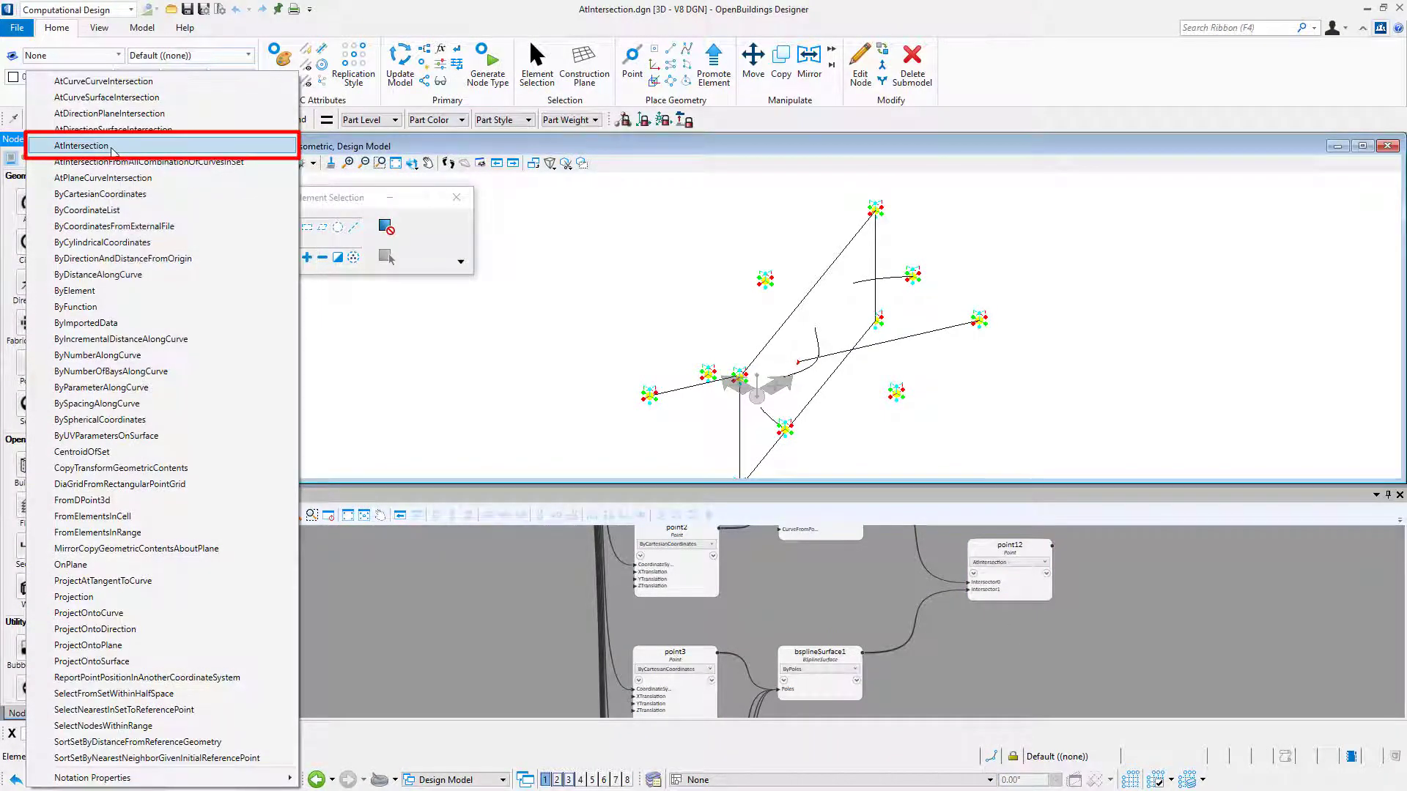
click(83, 146)
click(1029, 673)
middle_drag(1109, 675, 1090, 565)
drag(977, 559, 969, 642)
scroll(968, 632, down, 7)
middle_drag(968, 625, 964, 585)
scroll(964, 583, up, 6)
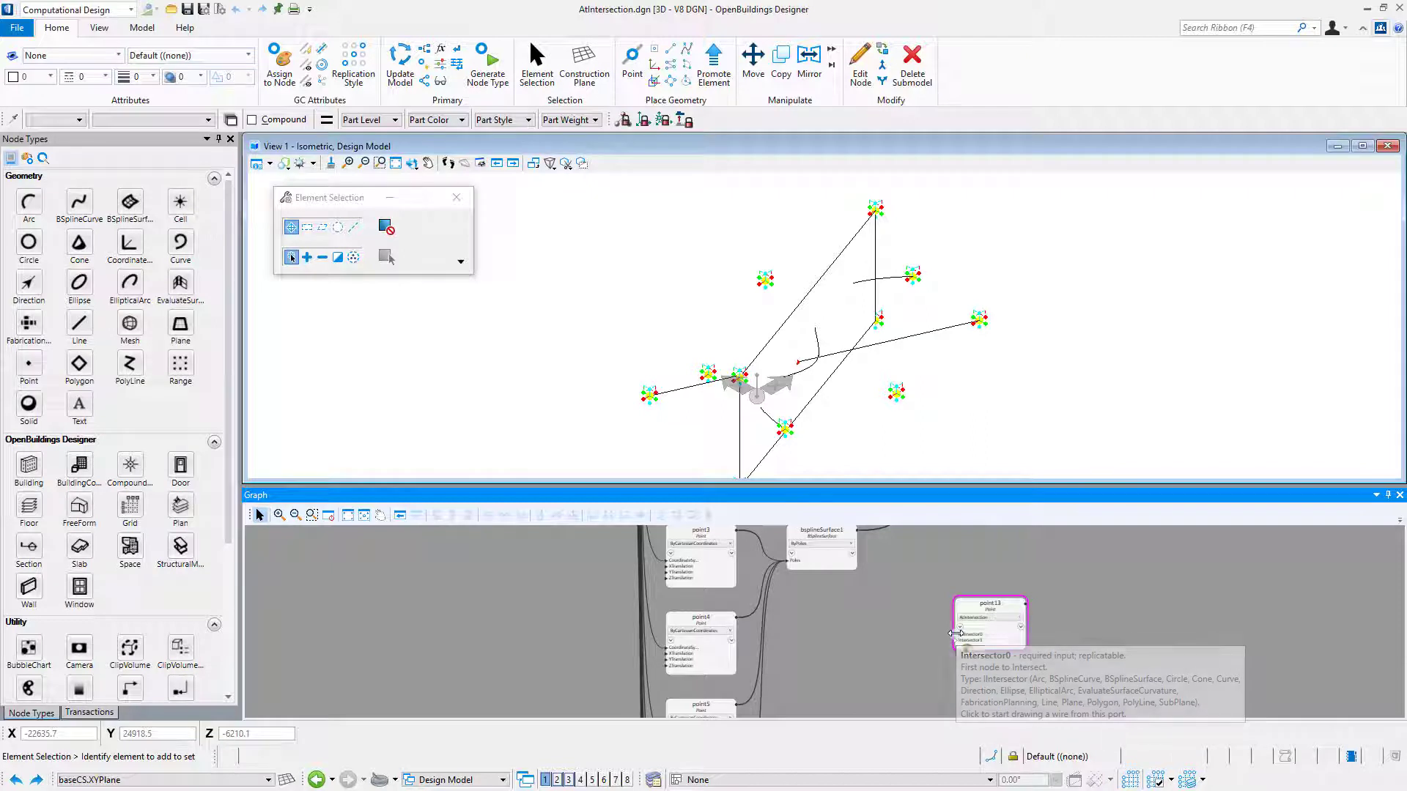
Step: Connect bsplineSurface1 to Intersector0 and bsplineCurve1 to Intersector1 of the second AtIntersection node, and inspect its points in the model
scroll(883, 640, down, 2)
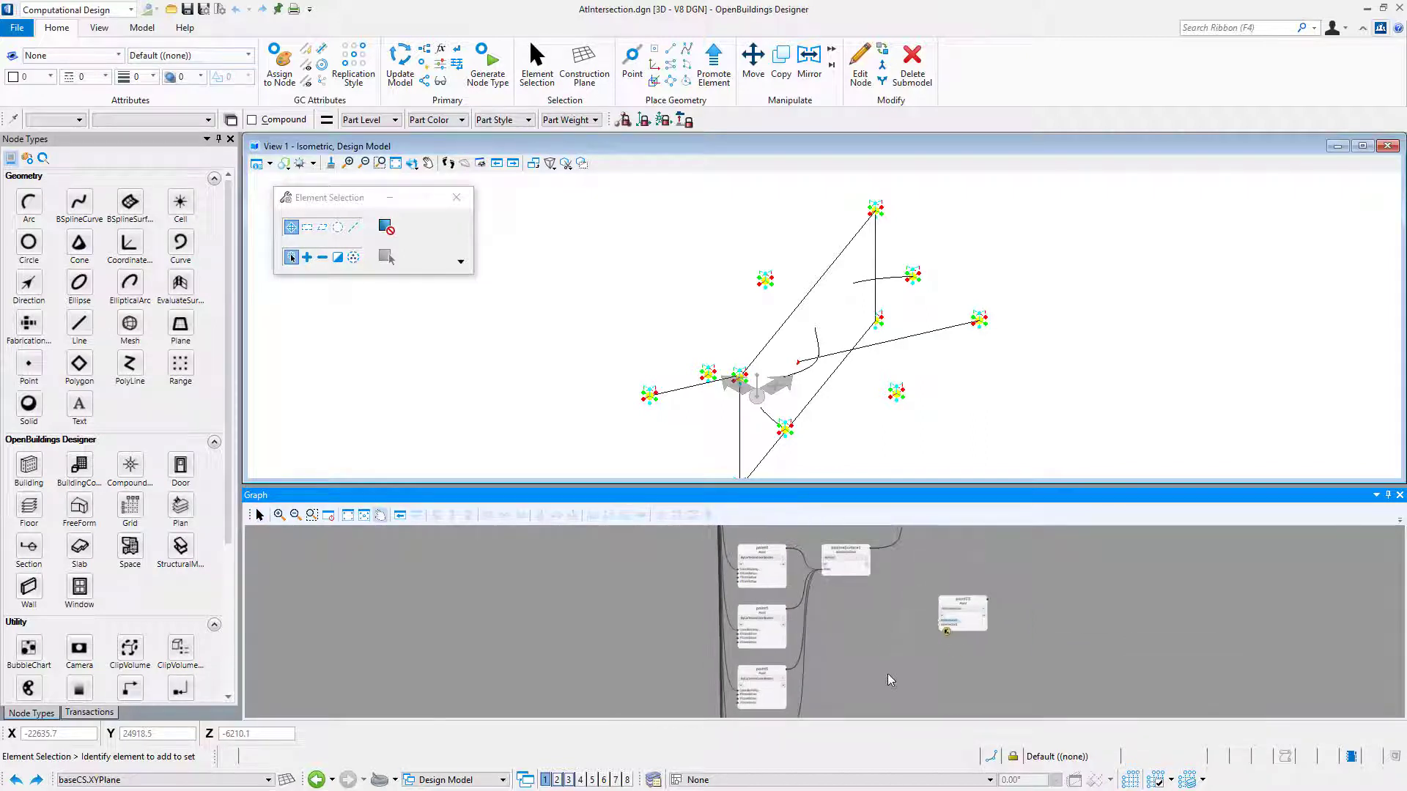
click(864, 549)
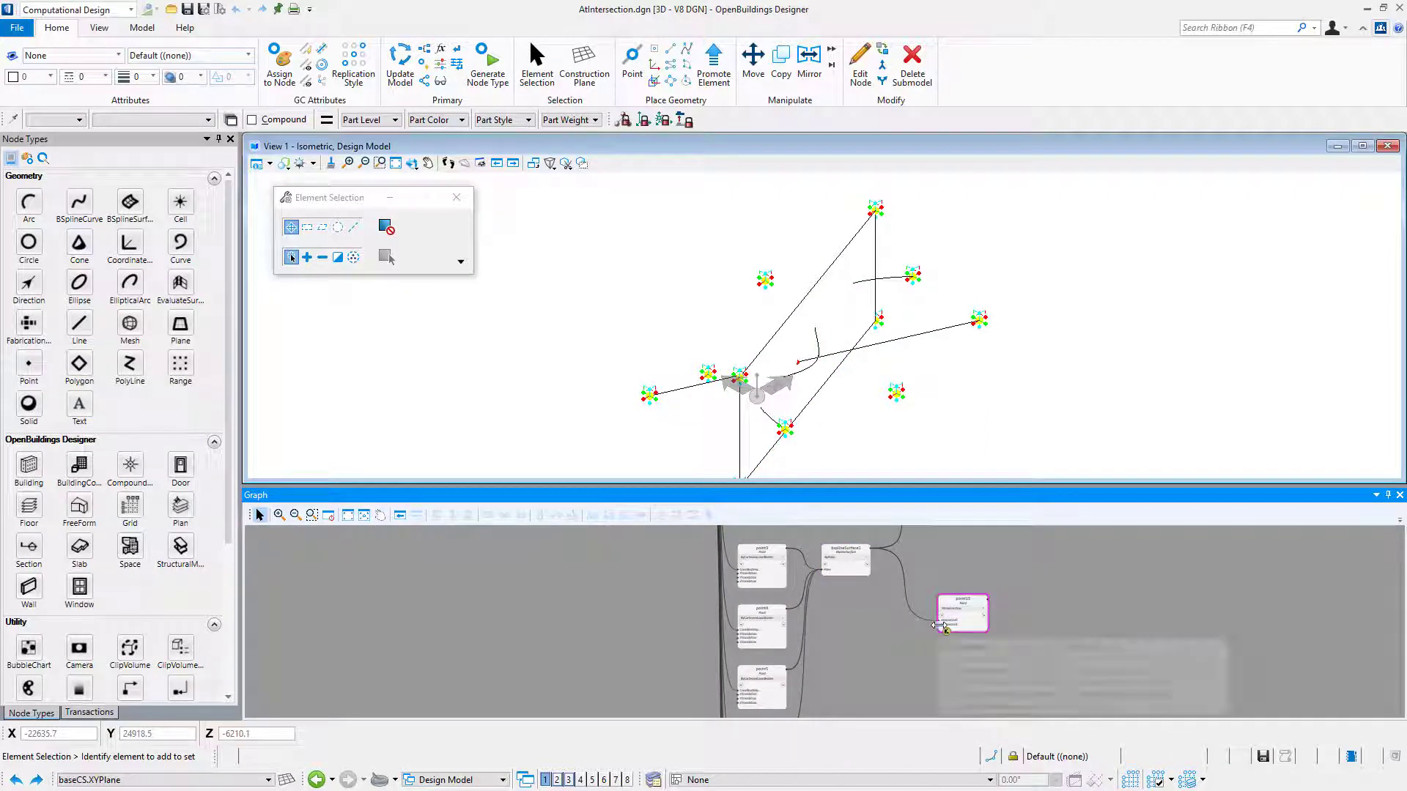
middle_drag(916, 682, 911, 598)
scroll(911, 598, down, 1)
middle_drag(894, 692, 891, 634)
scroll(891, 634, up, 3)
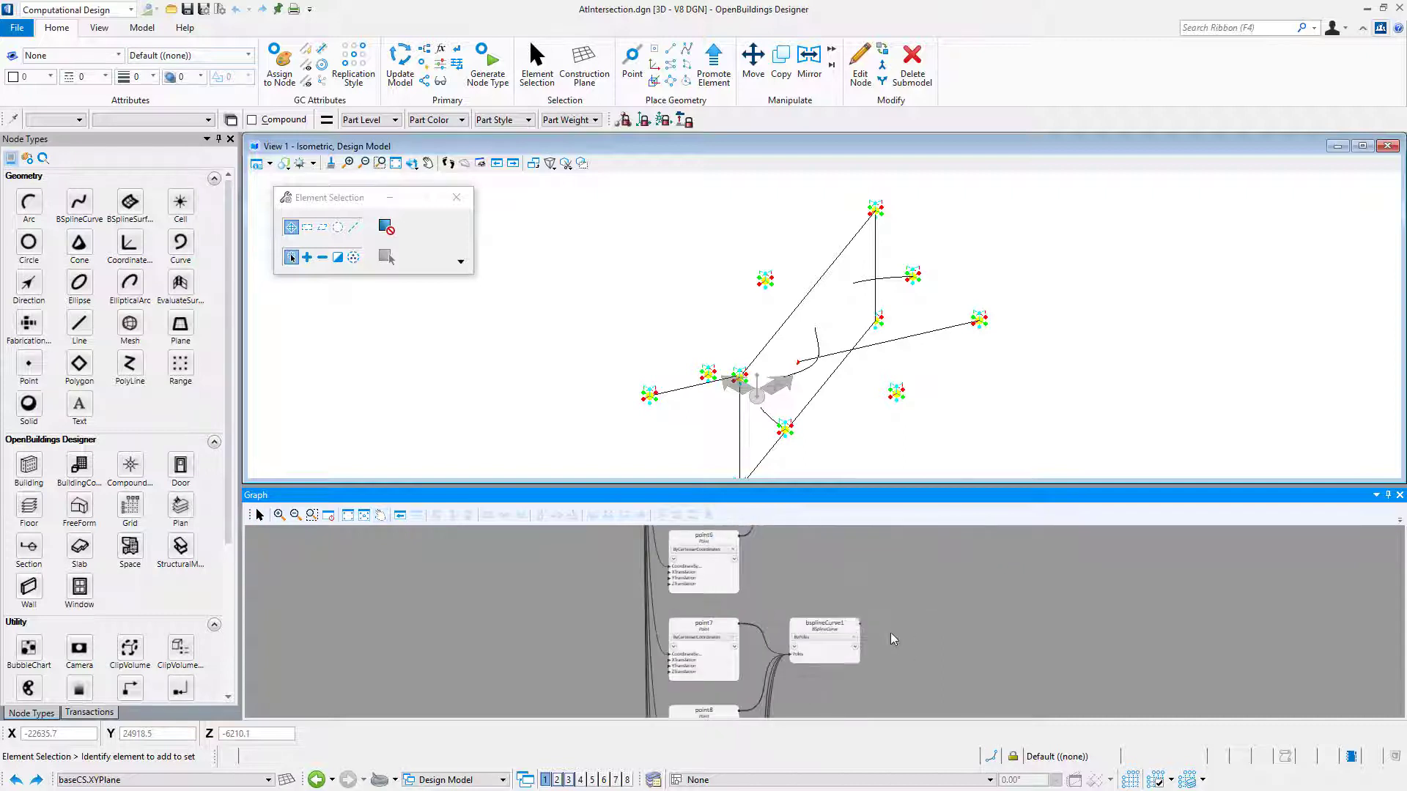
click(856, 620)
middle_drag(998, 535, 991, 712)
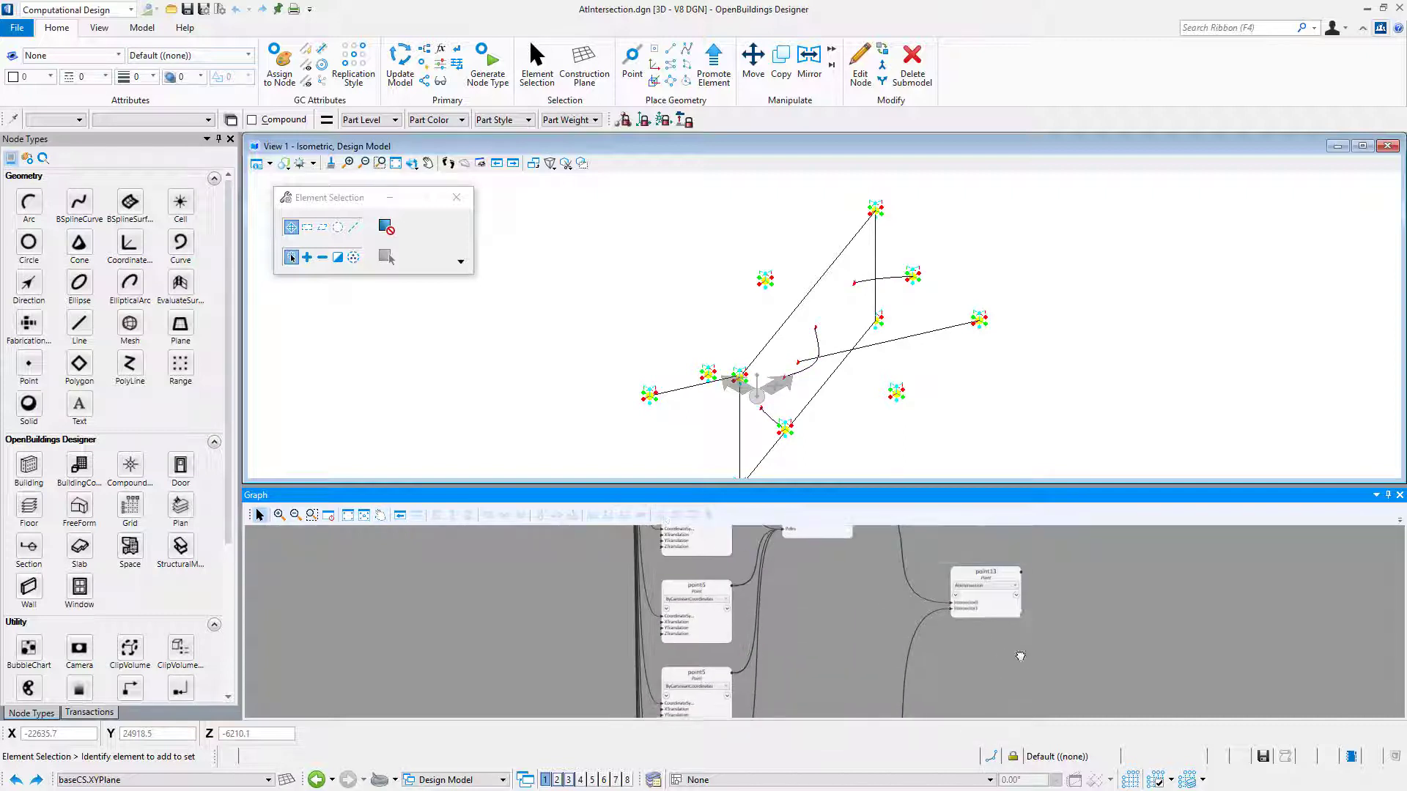
click(972, 577)
scroll(813, 332, up, 3)
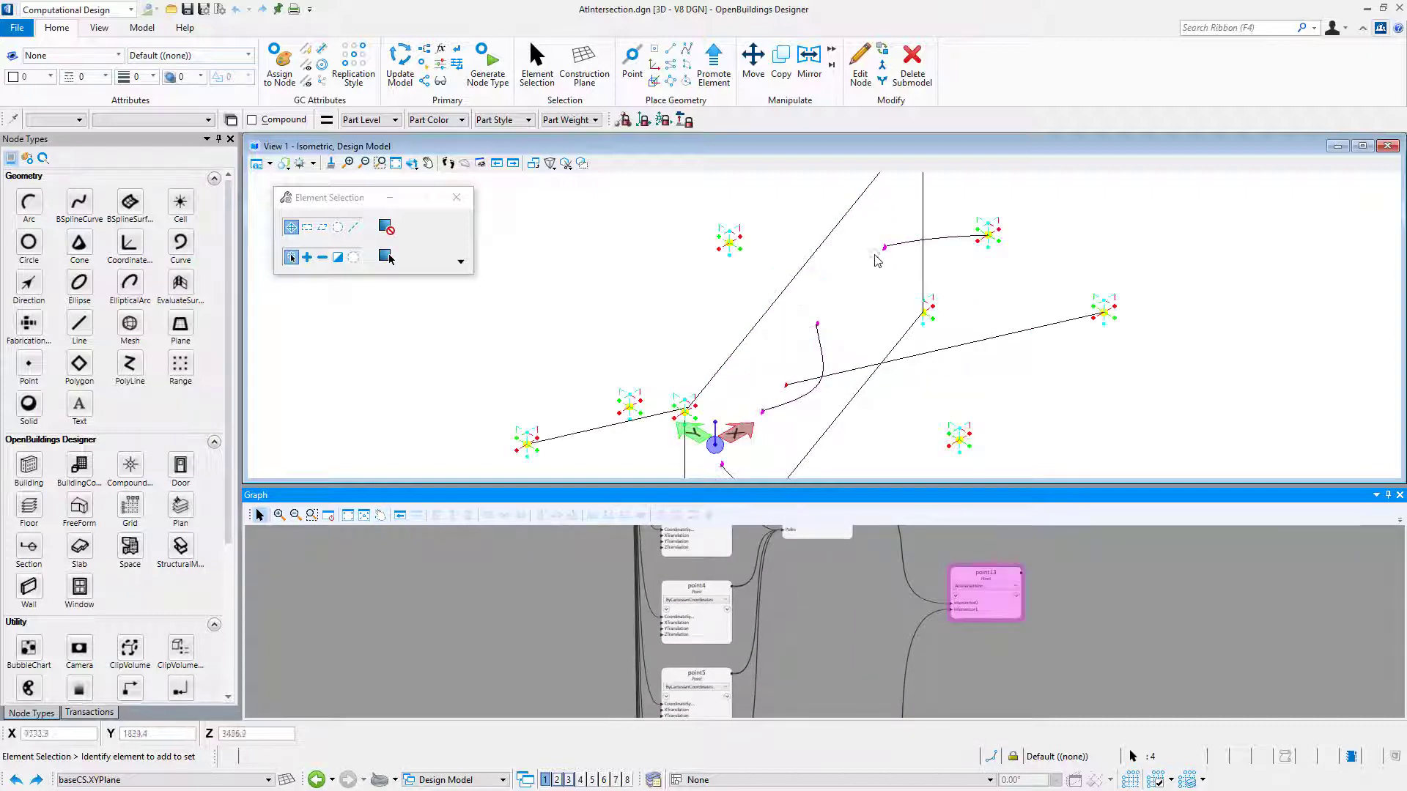
middle_drag(890, 425, 831, 367)
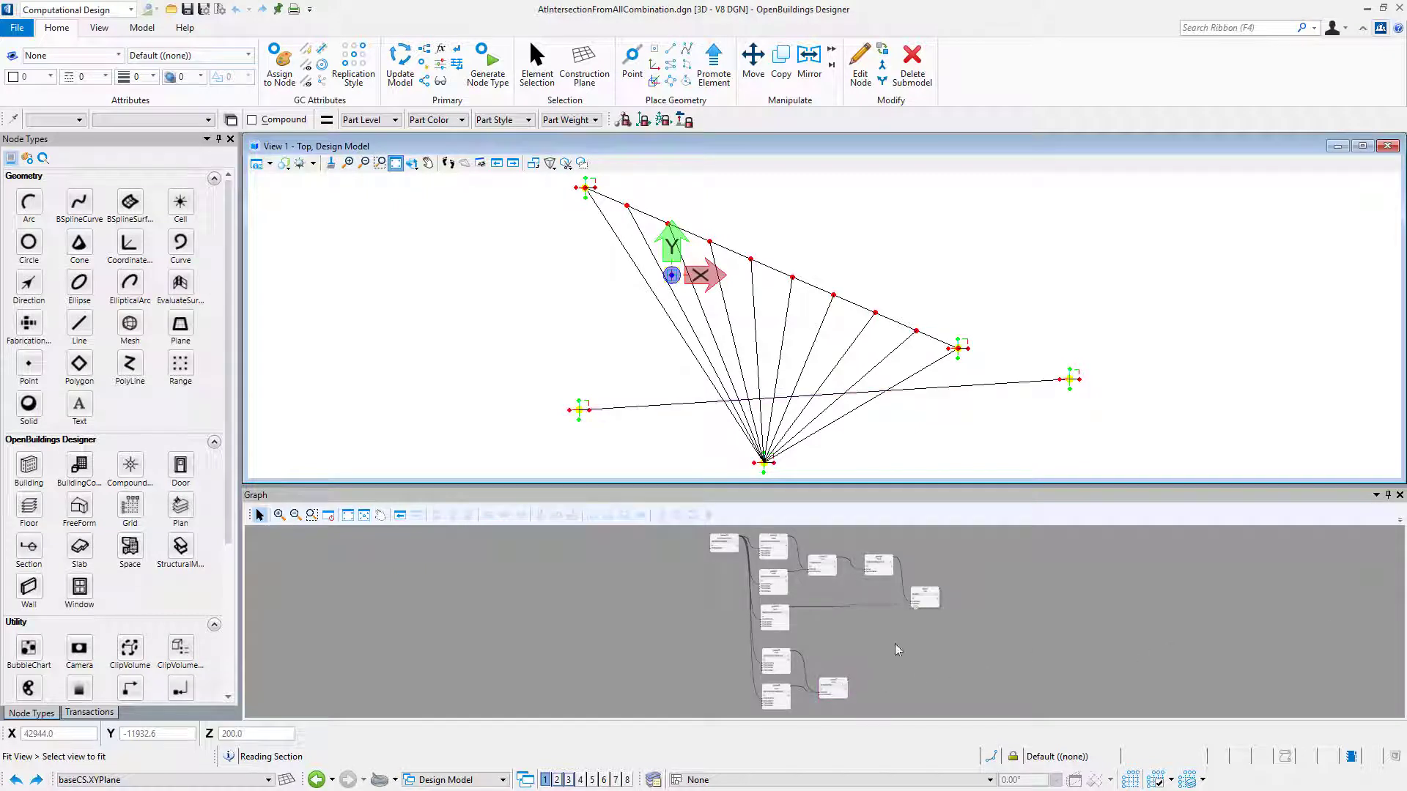
Step: Highlight line1 and curve2 in the graph to examine the fan of lines and the curve crossing it
scroll(946, 558, up, 3)
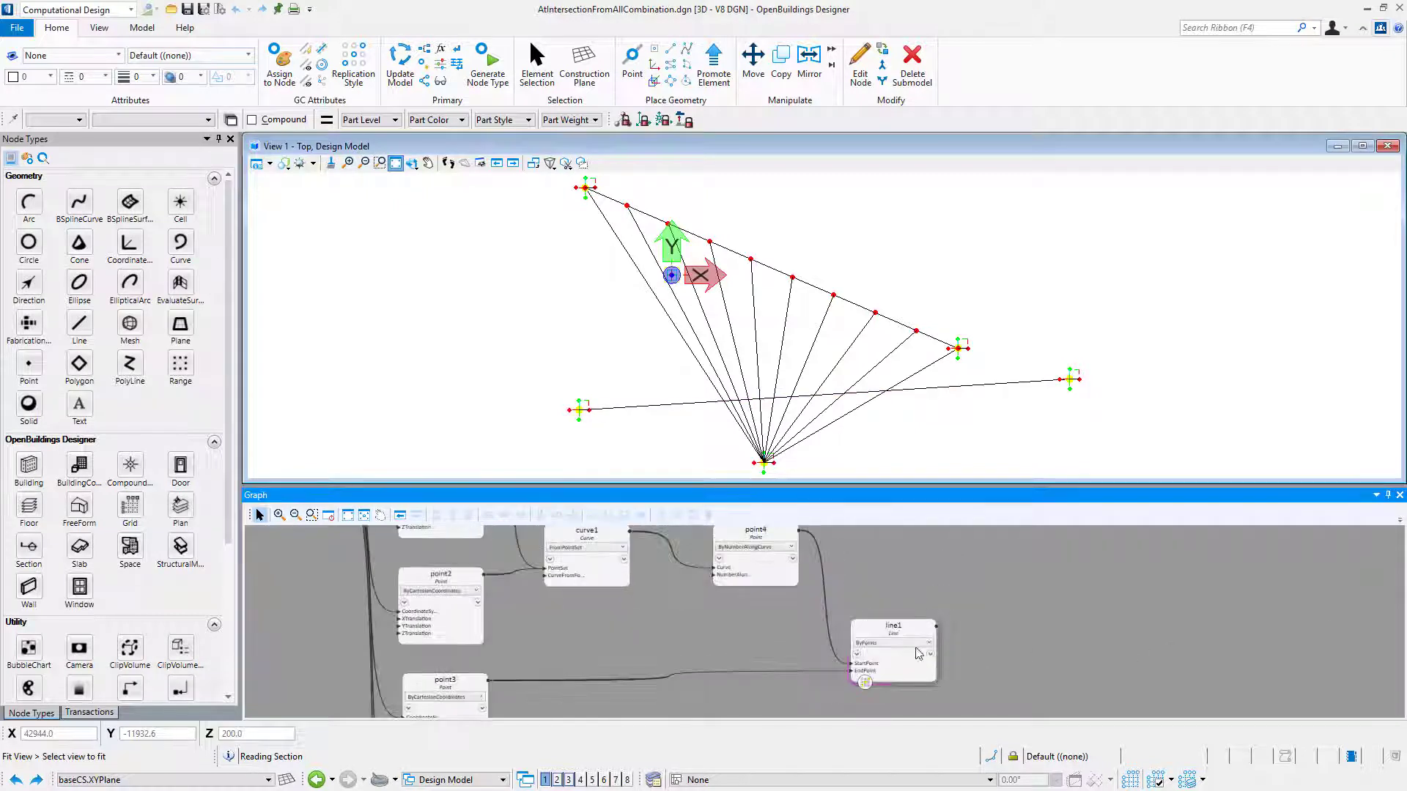
click(912, 669)
scroll(964, 671, down, 5)
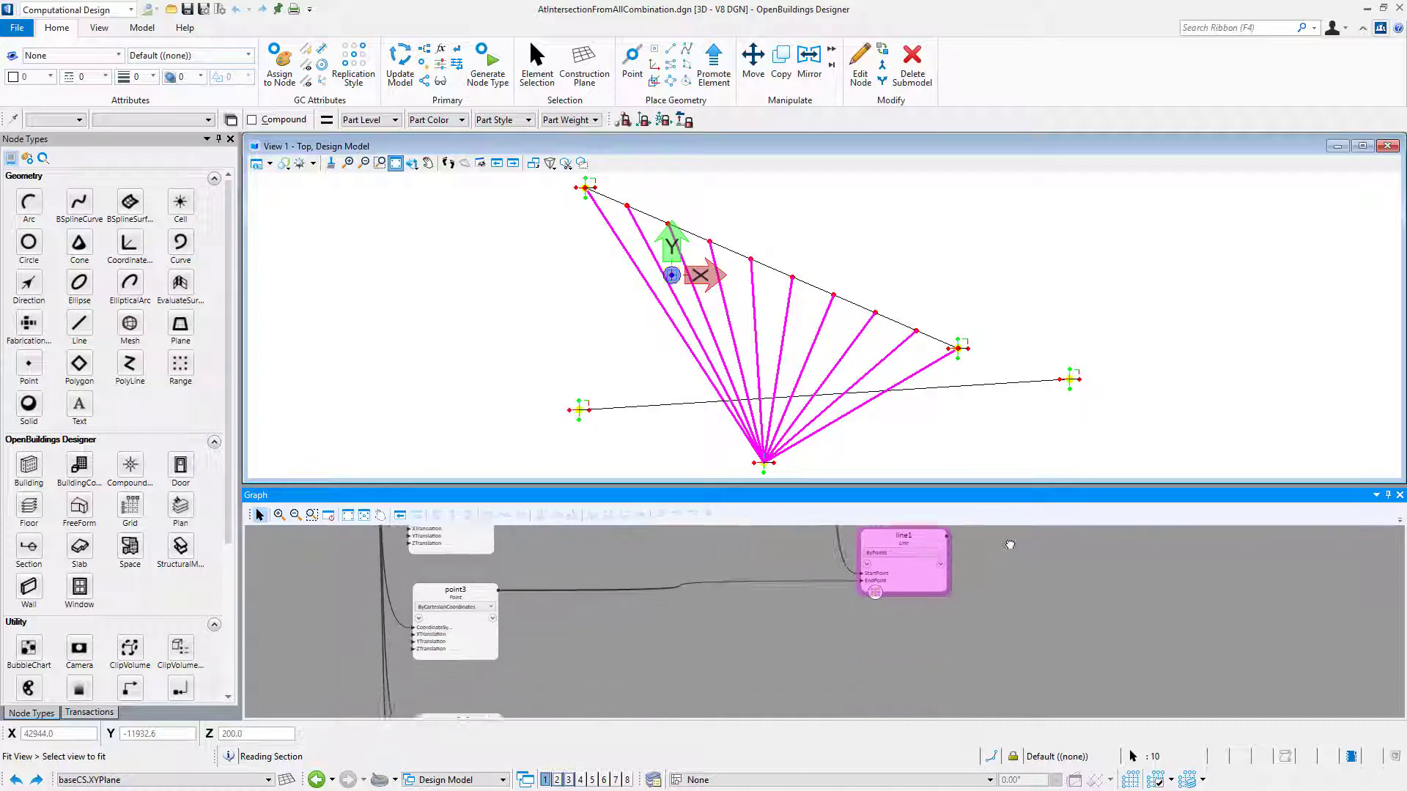
click(735, 678)
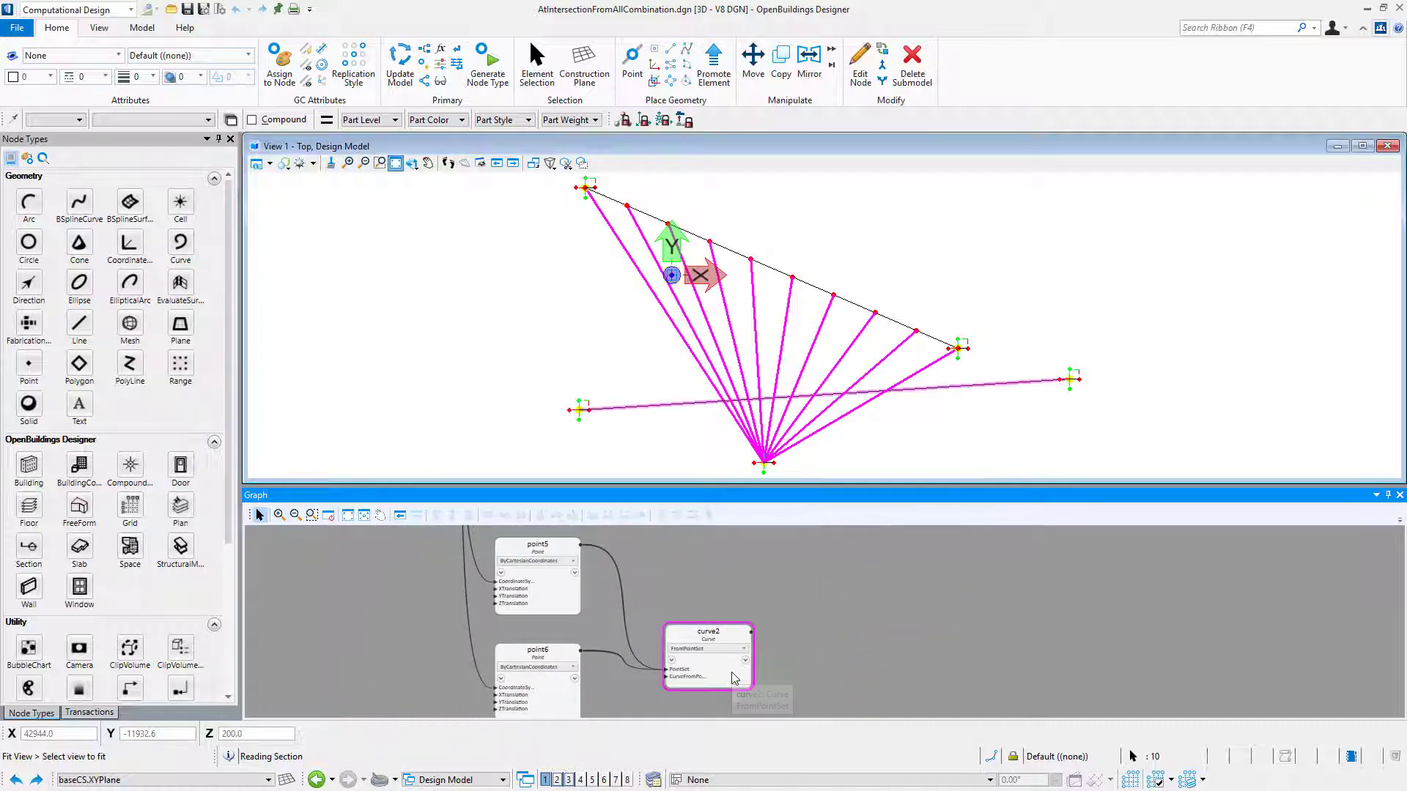
click(735, 678)
click(946, 637)
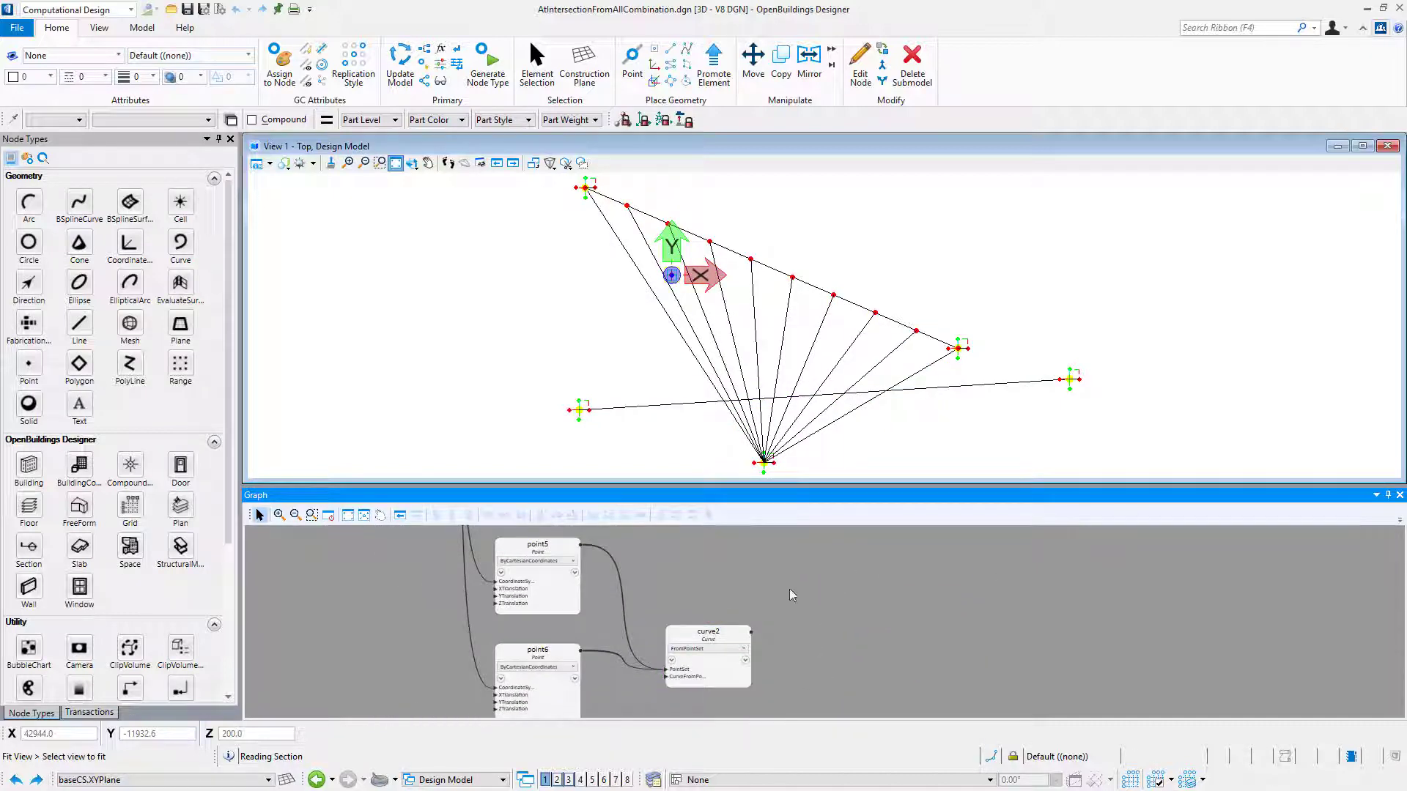
Step: Add a Point node using the AtIntersectionFromAllCombinationOfCurvesInSet technique and place it beside curve2
click(38, 376)
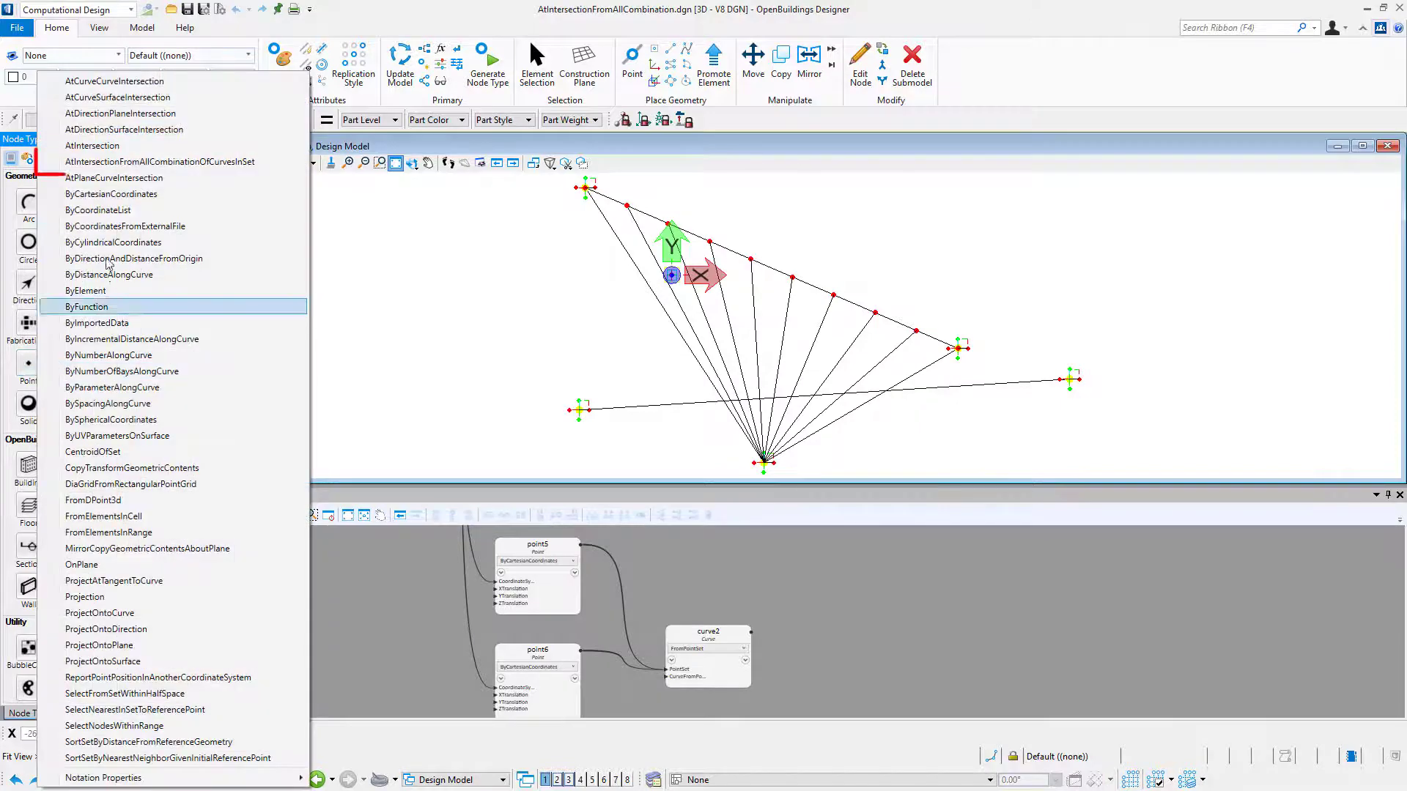
mouse_move(226, 170)
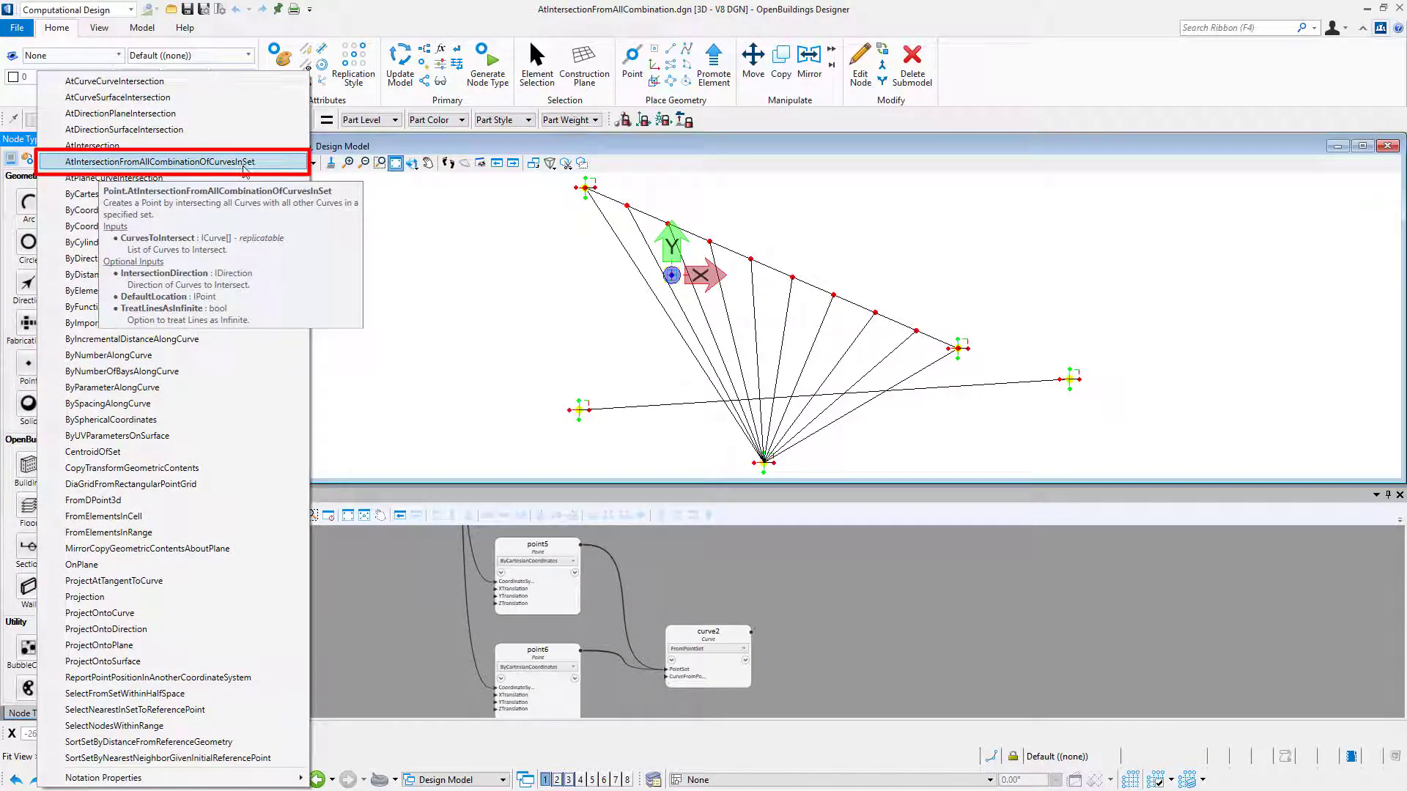
click(244, 162)
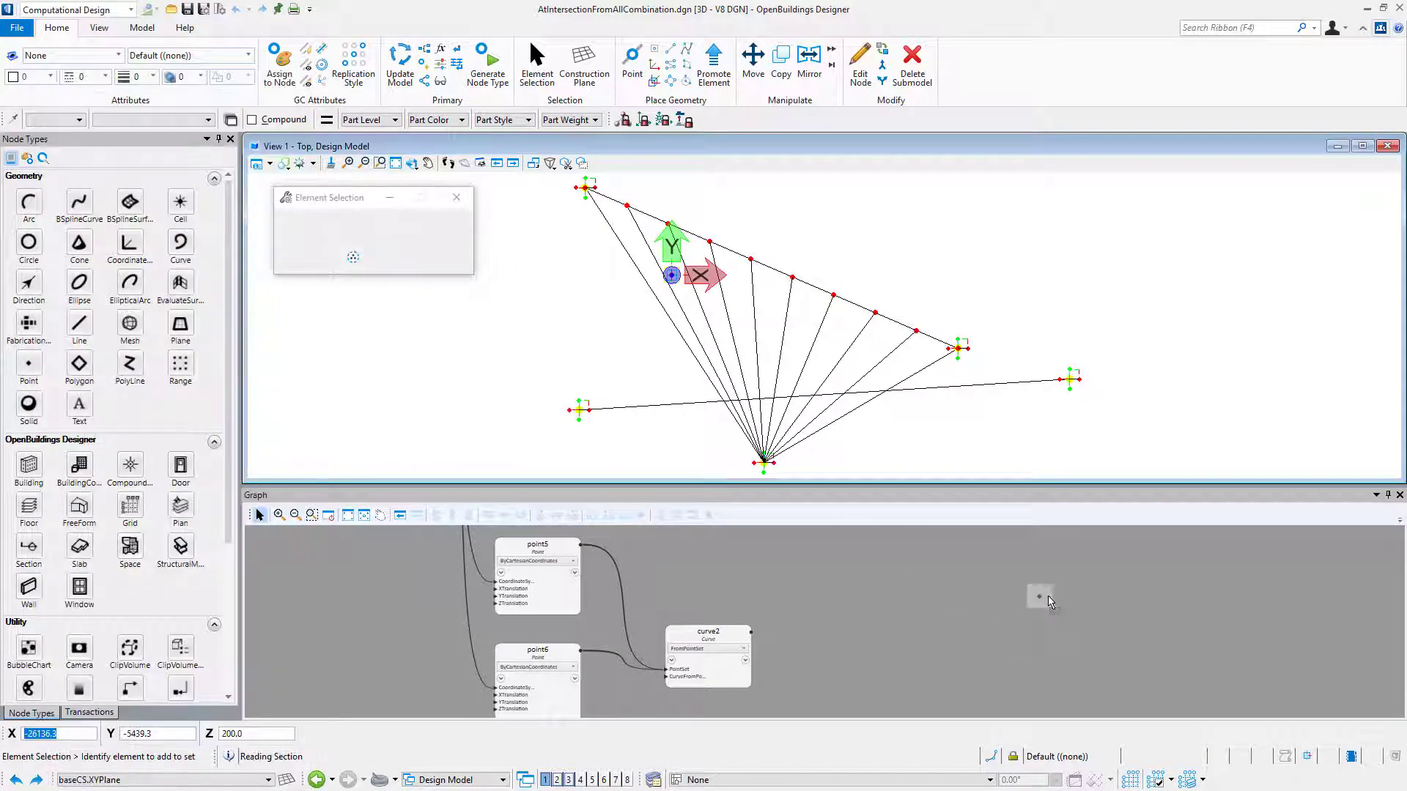
click(1053, 600)
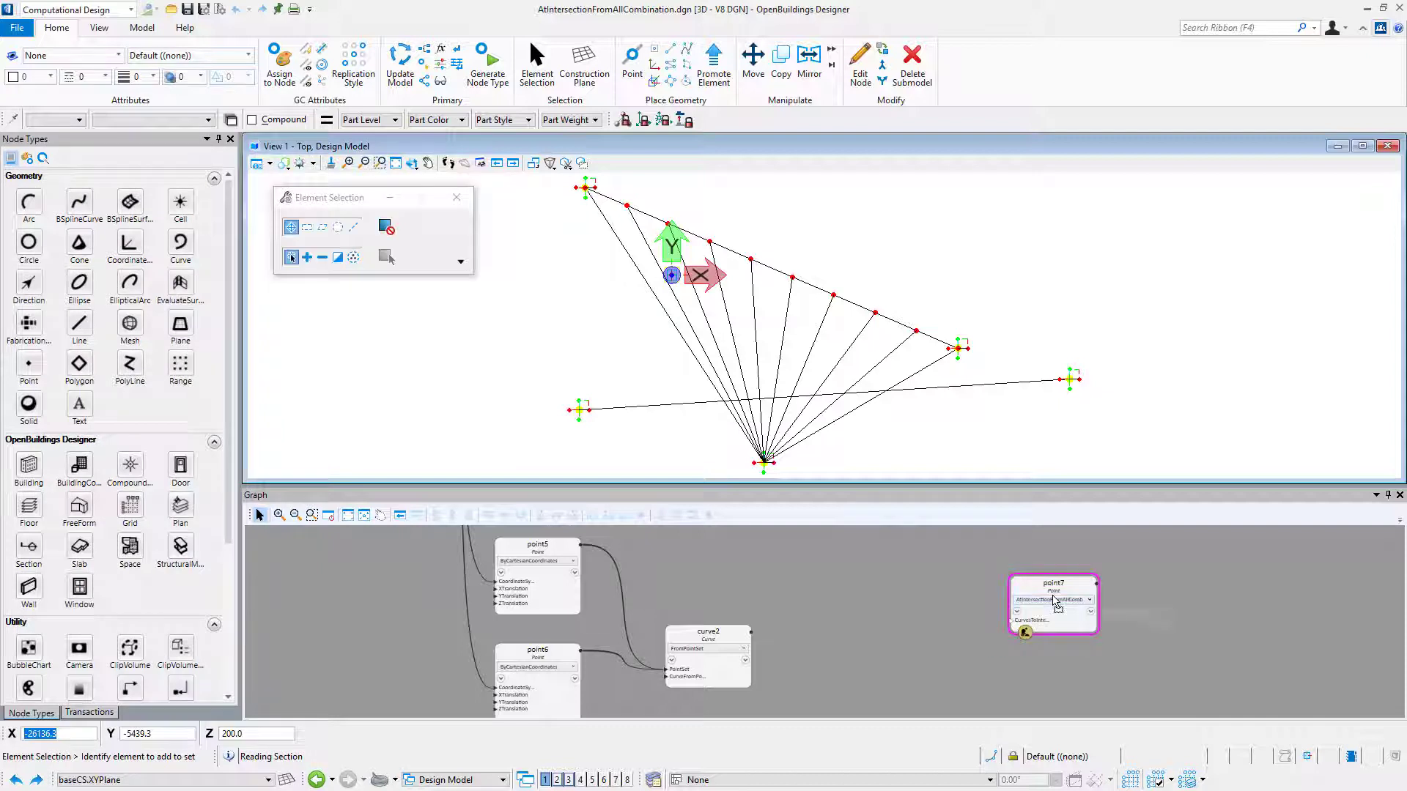
Step: Connect both line1 and curve2 to the CurvesToIntersect input of point7
click(1007, 621)
scroll(904, 595, down, 3)
middle_drag(903, 595, 905, 661)
middle_drag(996, 566, 990, 594)
click(963, 562)
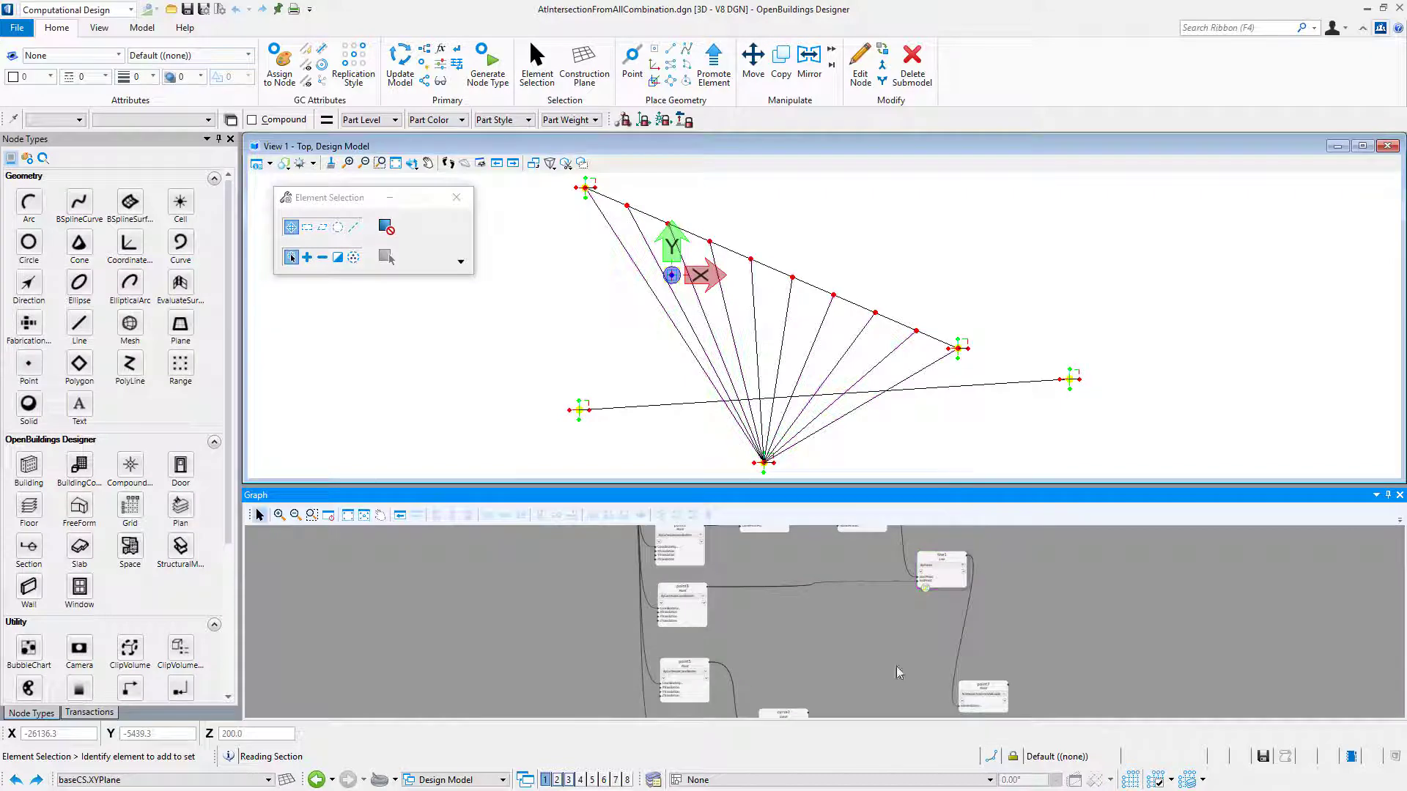
scroll(922, 661, up, 2)
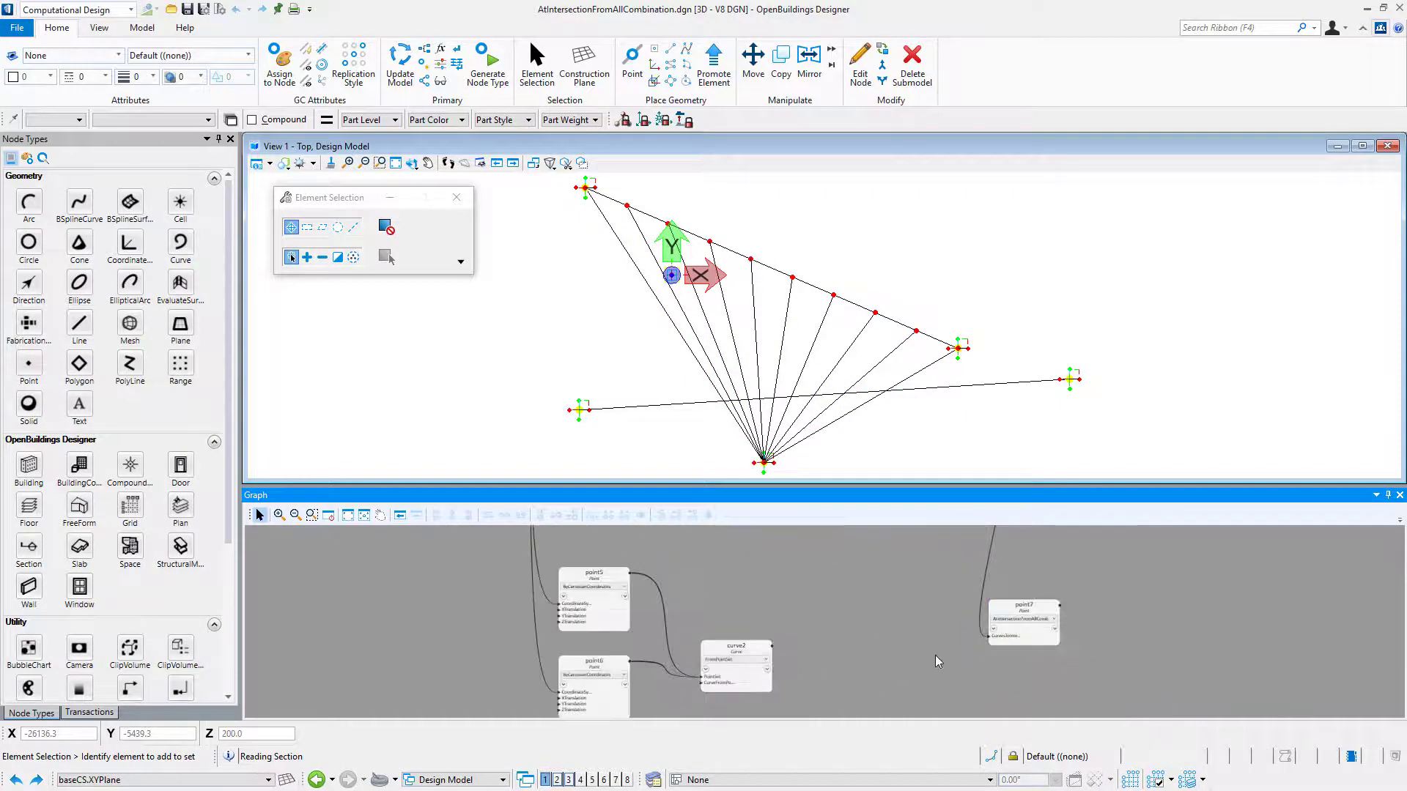
click(991, 642)
click(748, 660)
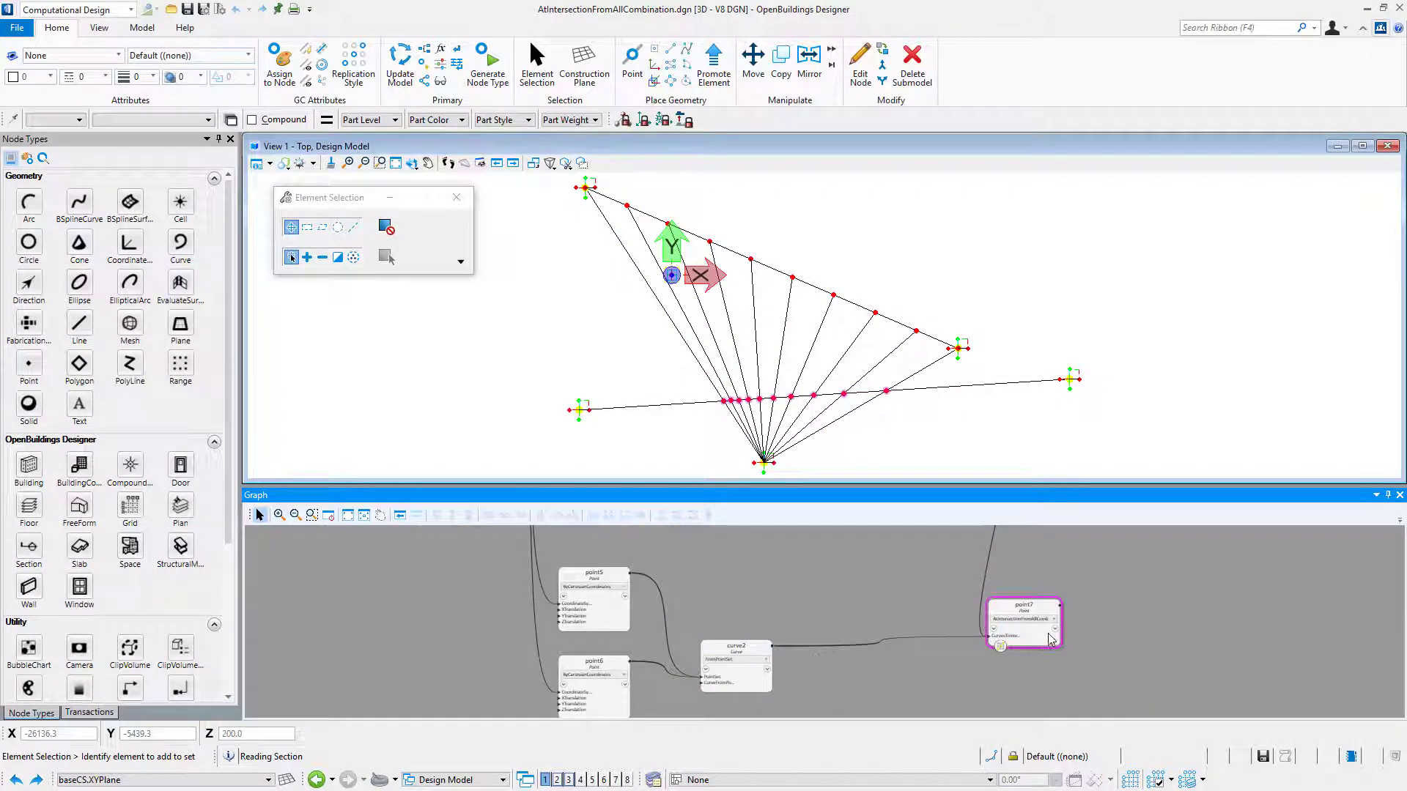
scroll(765, 403, up, 5)
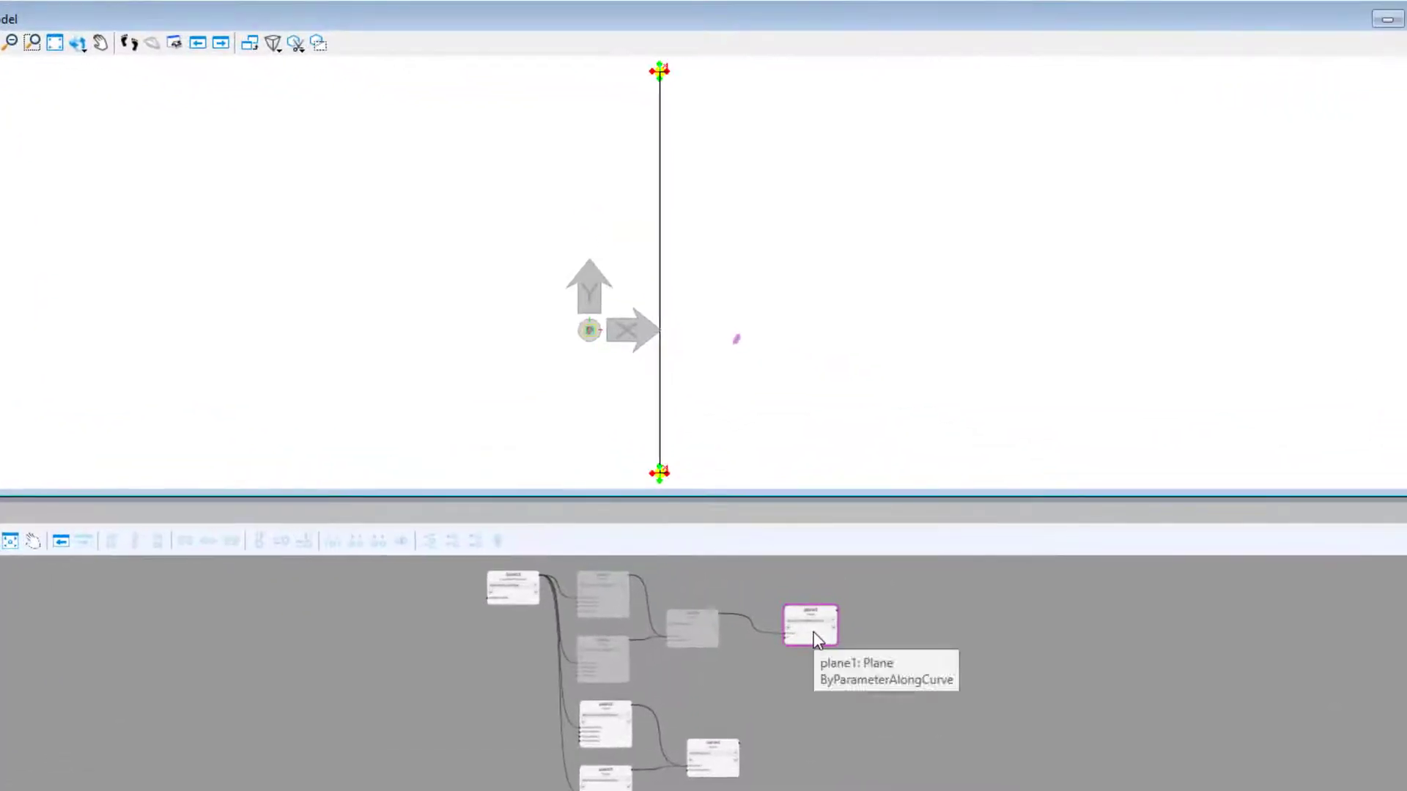
Step: Highlight plane1 in the graph and zoom in to examine the plane in the model
scroll(810, 627, up, 5)
scroll(737, 344, up, 5)
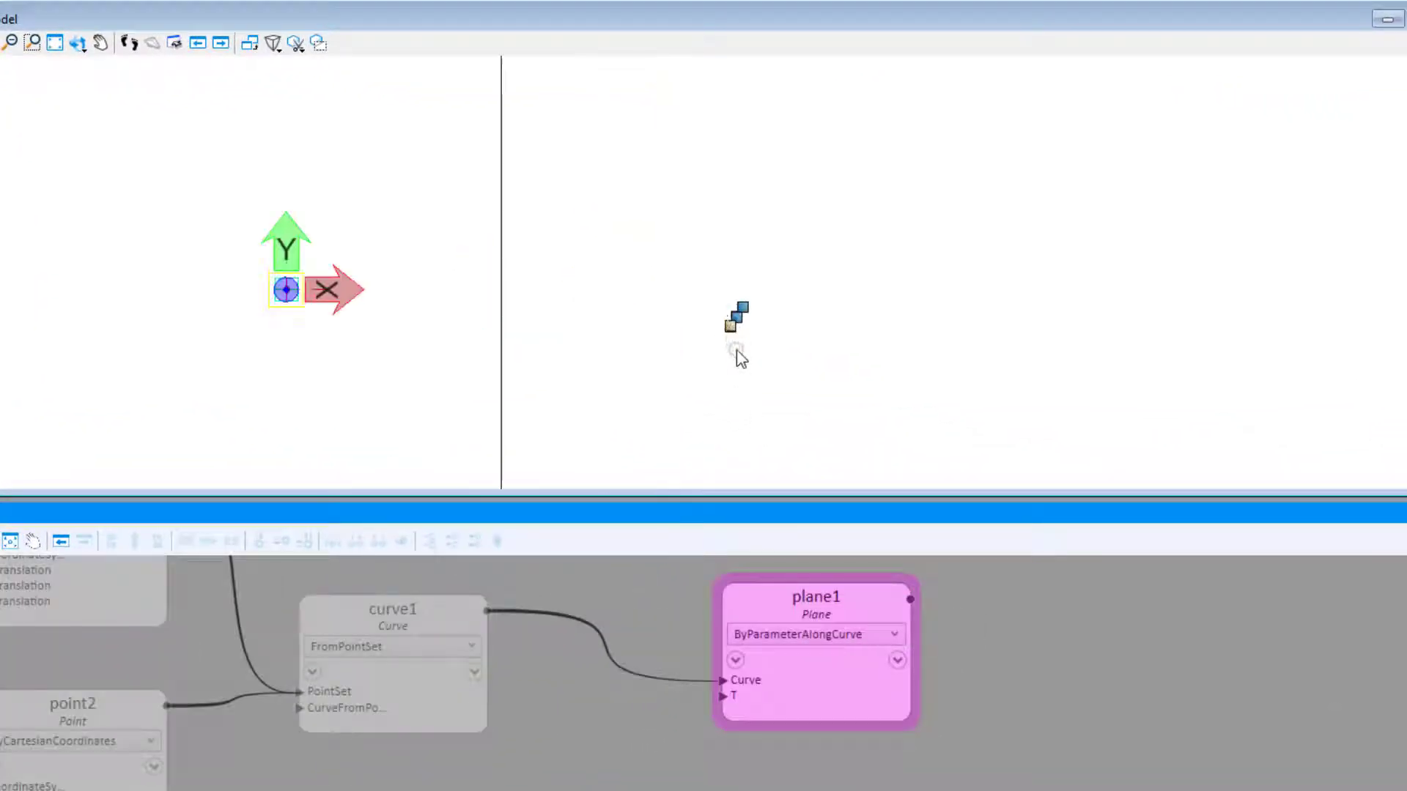
scroll(717, 308, down, 5)
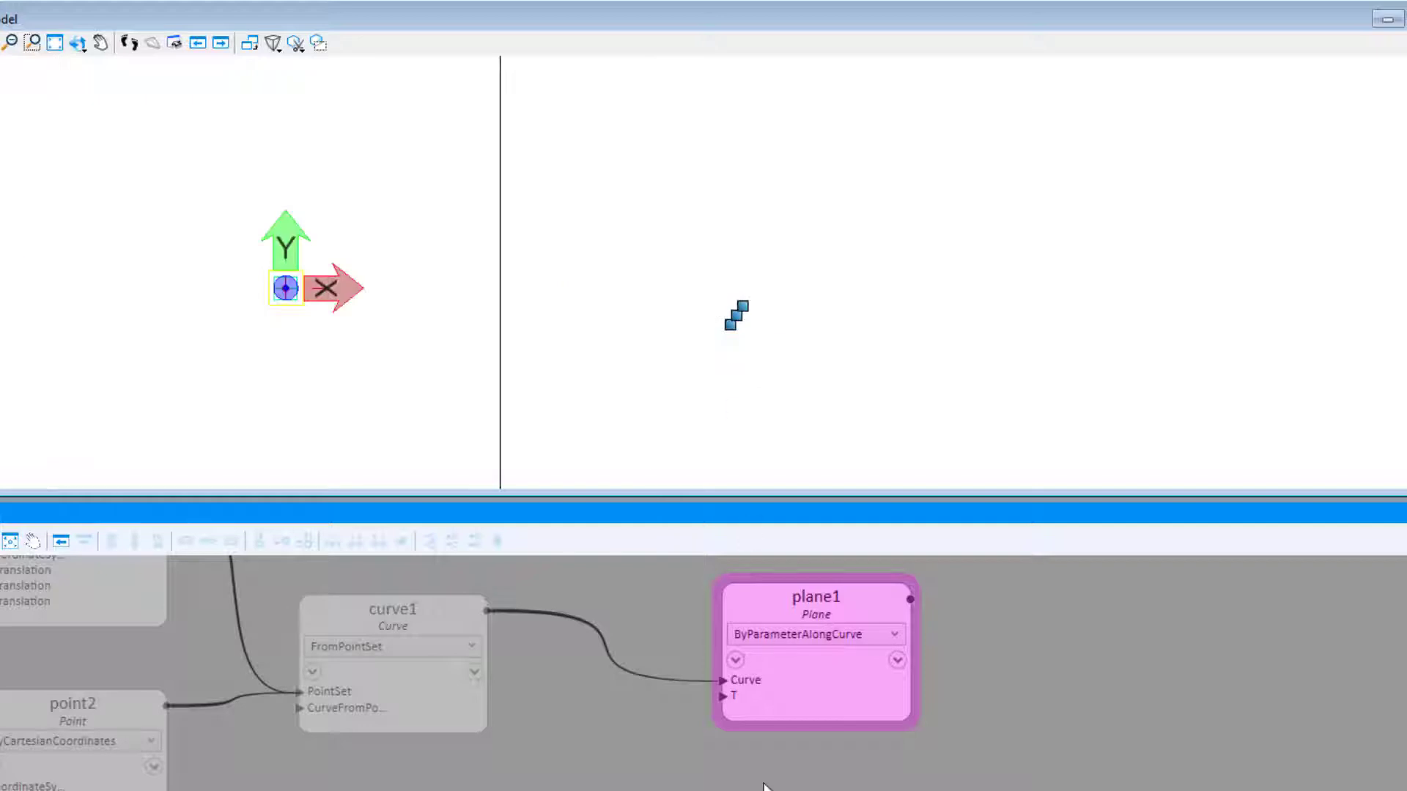